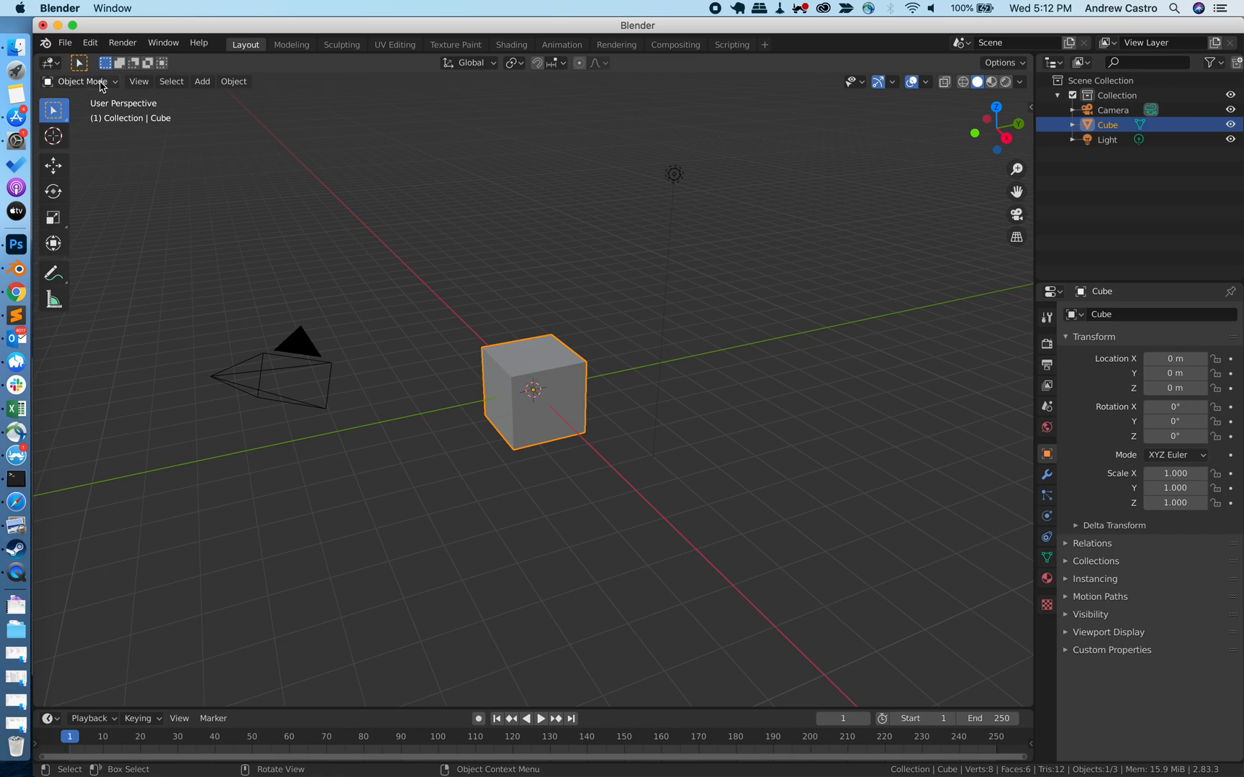
Enter Edit Mode on the cube and scale its whole mesh to about 0.56 along the global Z axis.
{"action": "left_click", "coordinate": [99, 81]}
{"action": "left_click", "coordinate": [100, 114]}
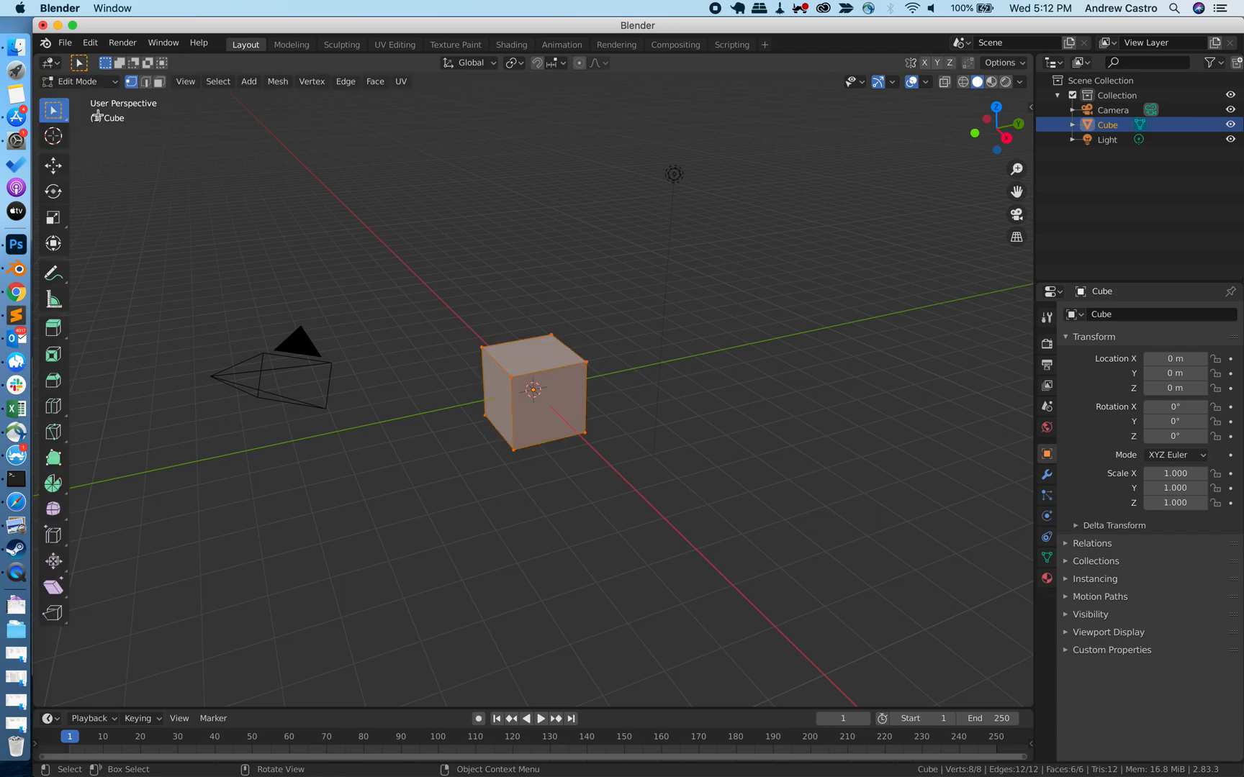
{"action": "key", "text": "Tab"}
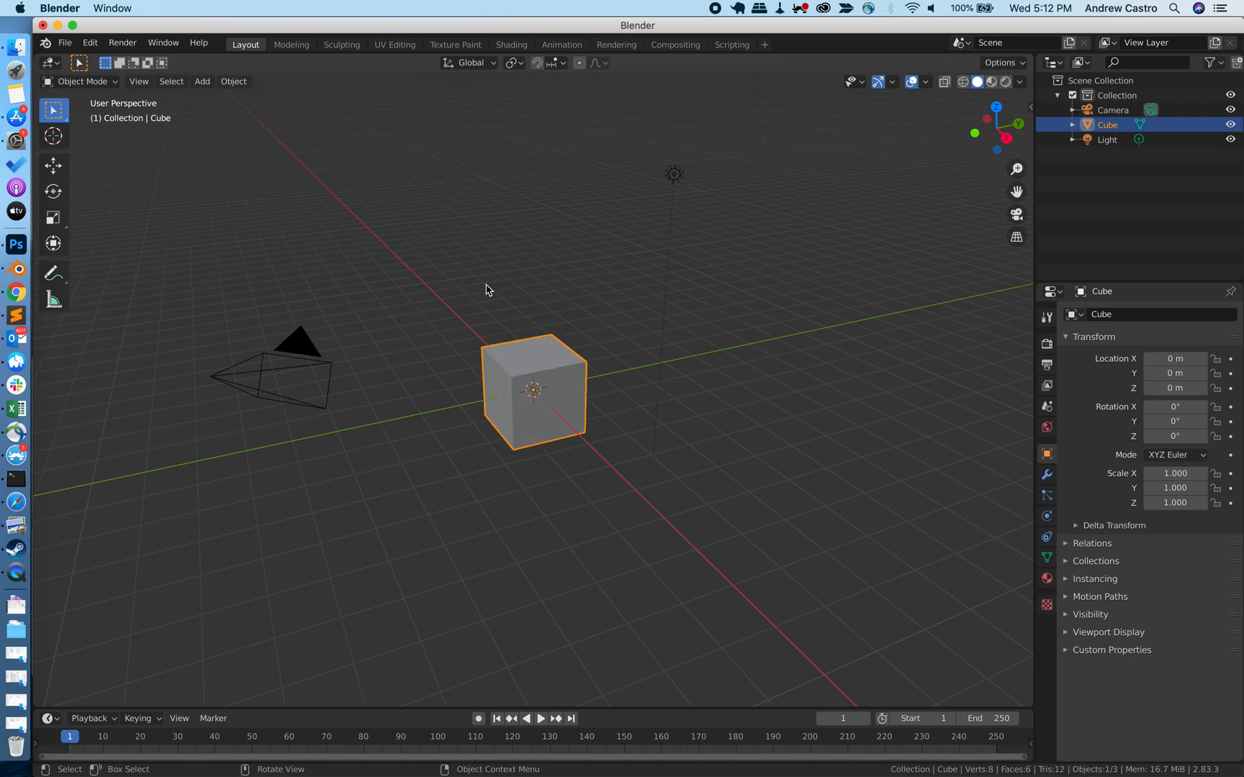
{"action": "key", "text": "Tab"}
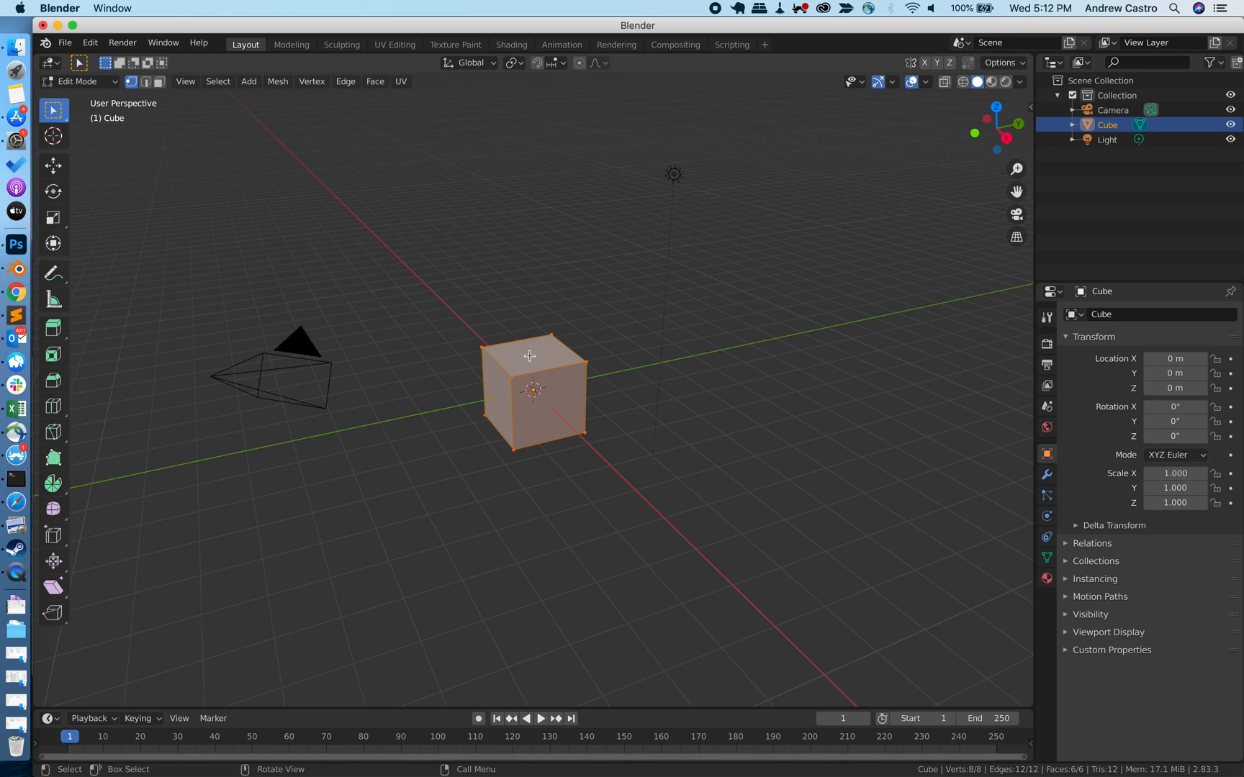
{"action": "key", "text": "s"}
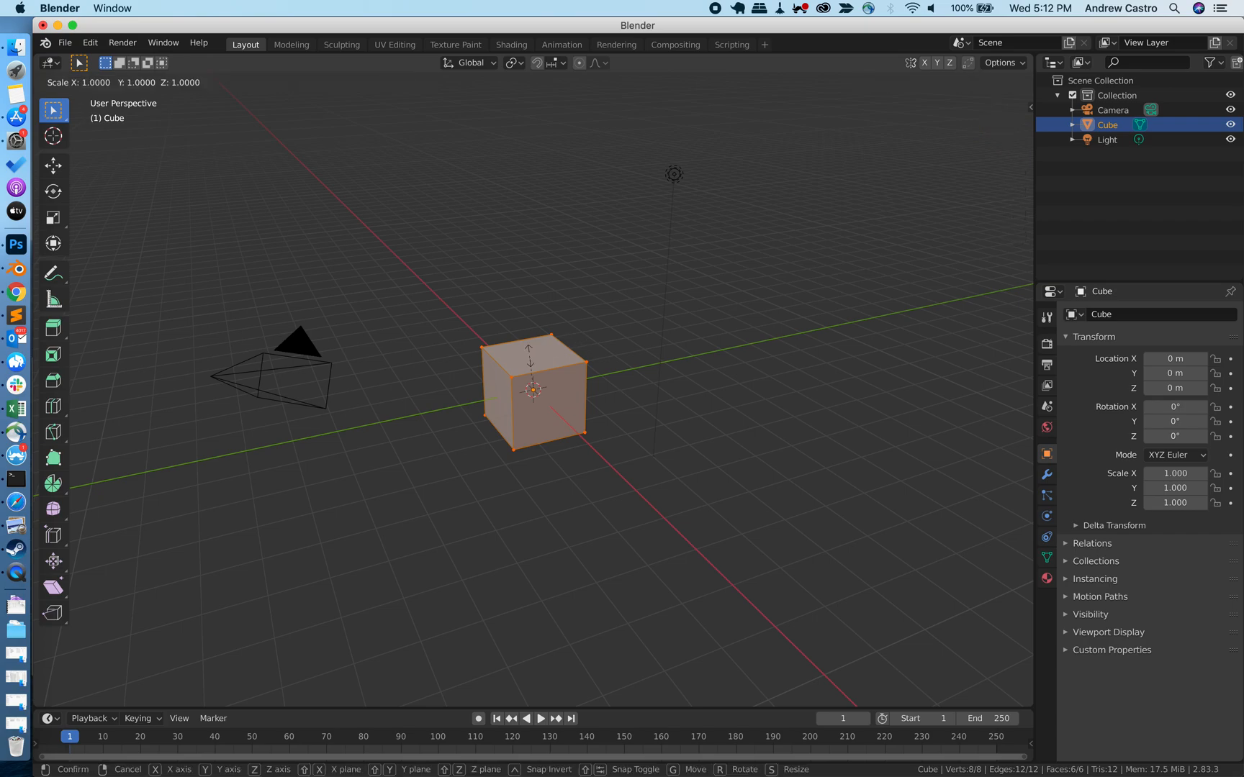
{"action": "key", "text": "y"}
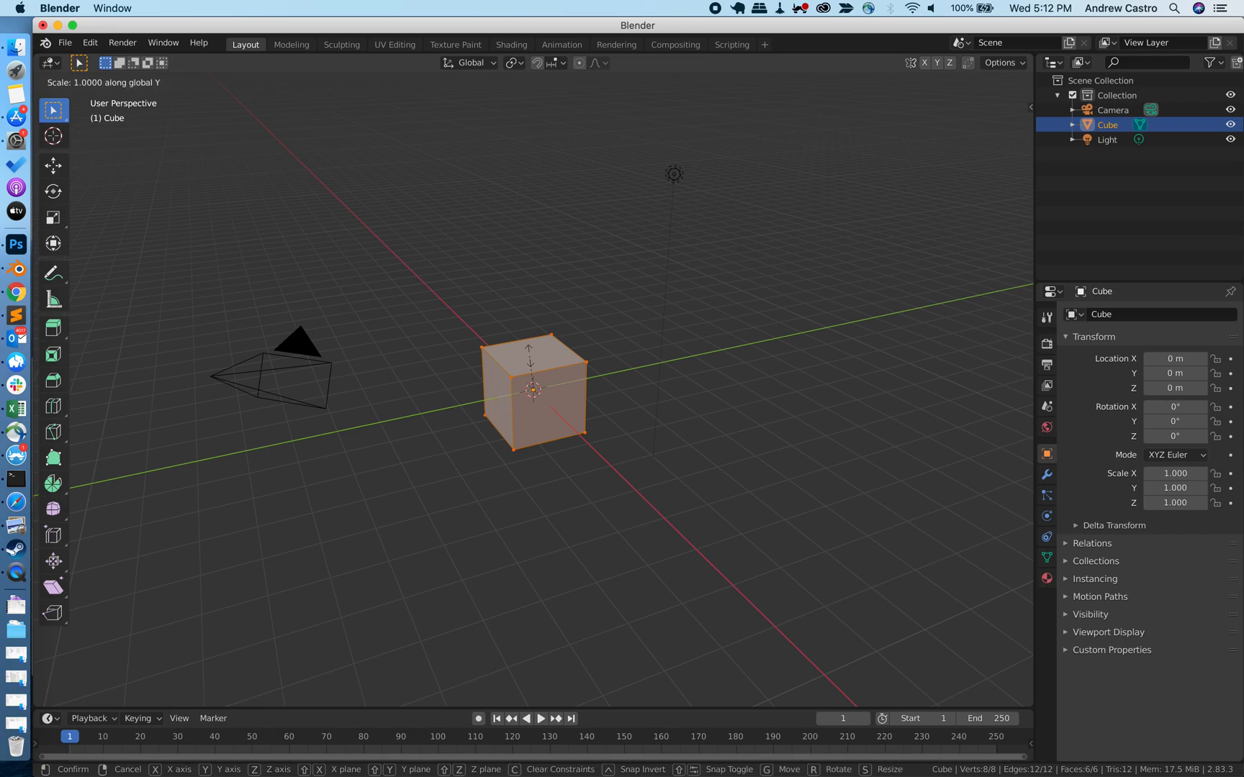
{"action": "key", "text": "z"}
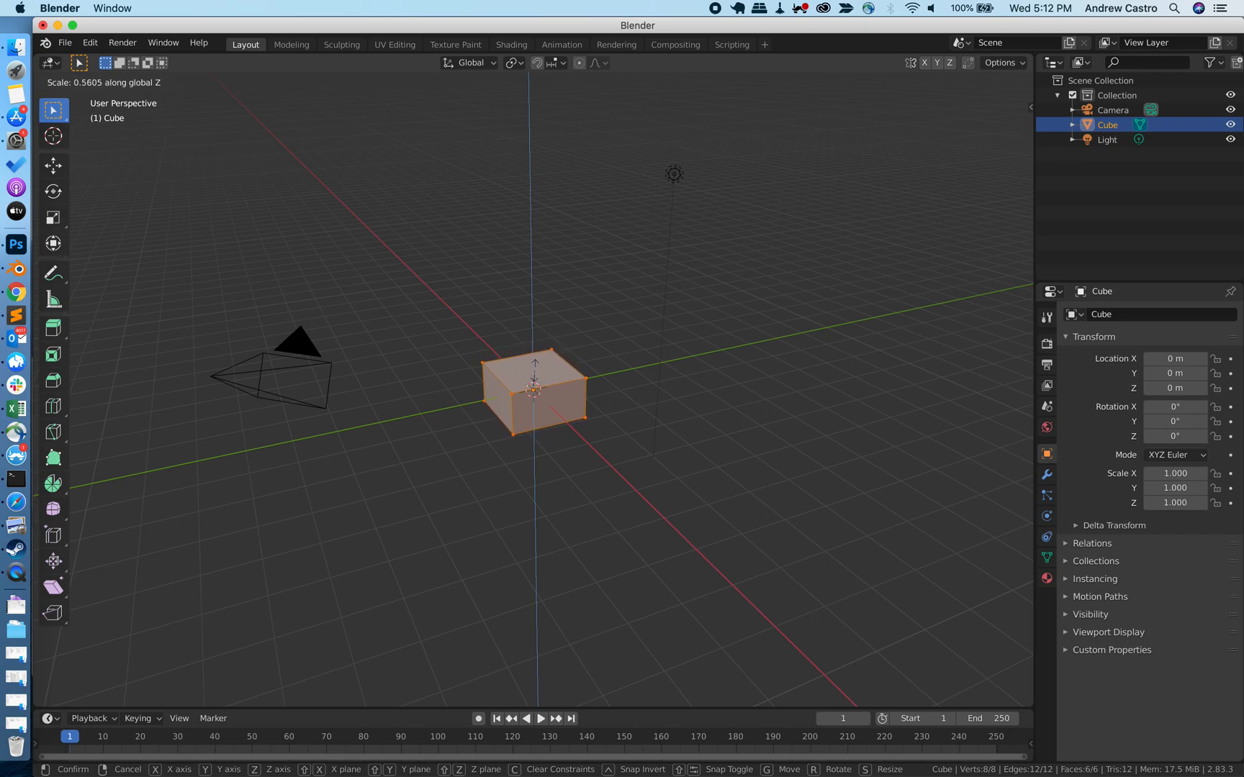
{"action": "left_click", "coordinate": [534, 372]}
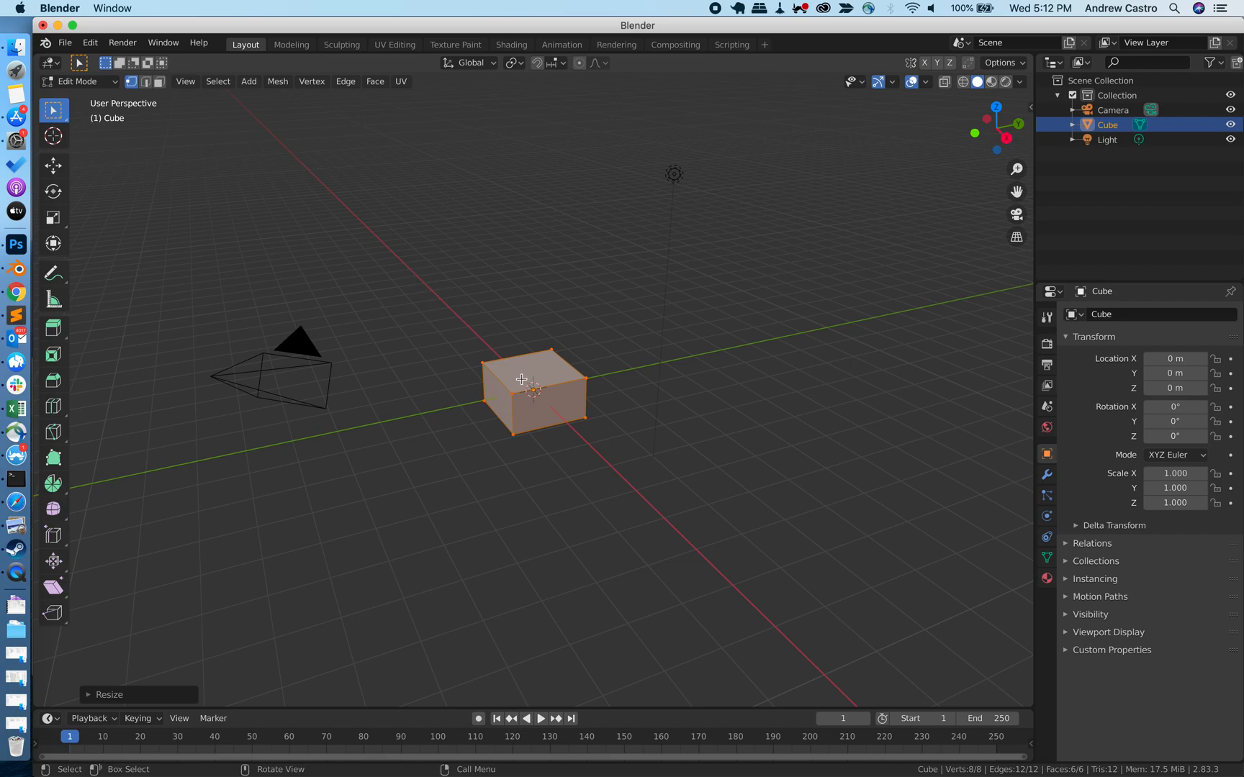
Stretch the flattened cube into a long block by scaling it about 4.47 along the global X axis.
{"action": "key", "text": "s"}
{"action": "key", "text": "x"}
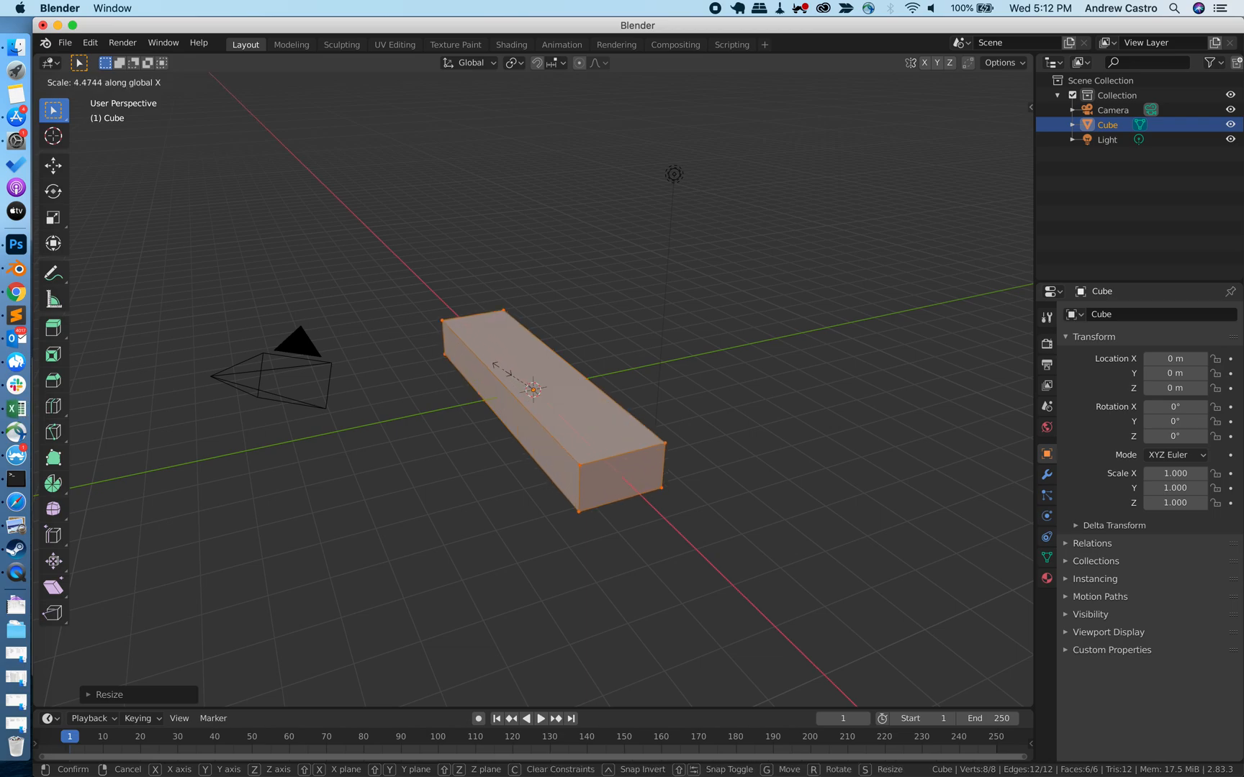
{"action": "left_click", "coordinate": [495, 366]}
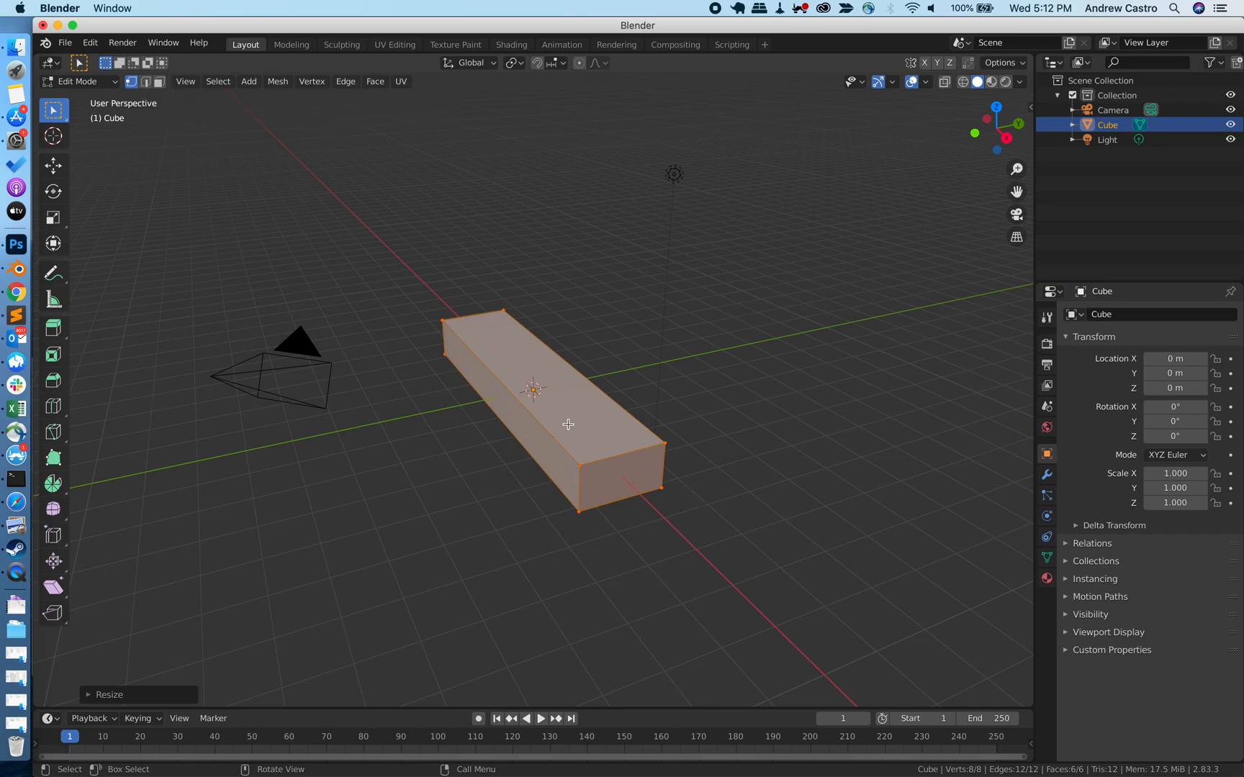
Add two evenly spaced loop cuts across the block's length, without any slide offset.
{"action": "key", "text": "ctrl+r"}
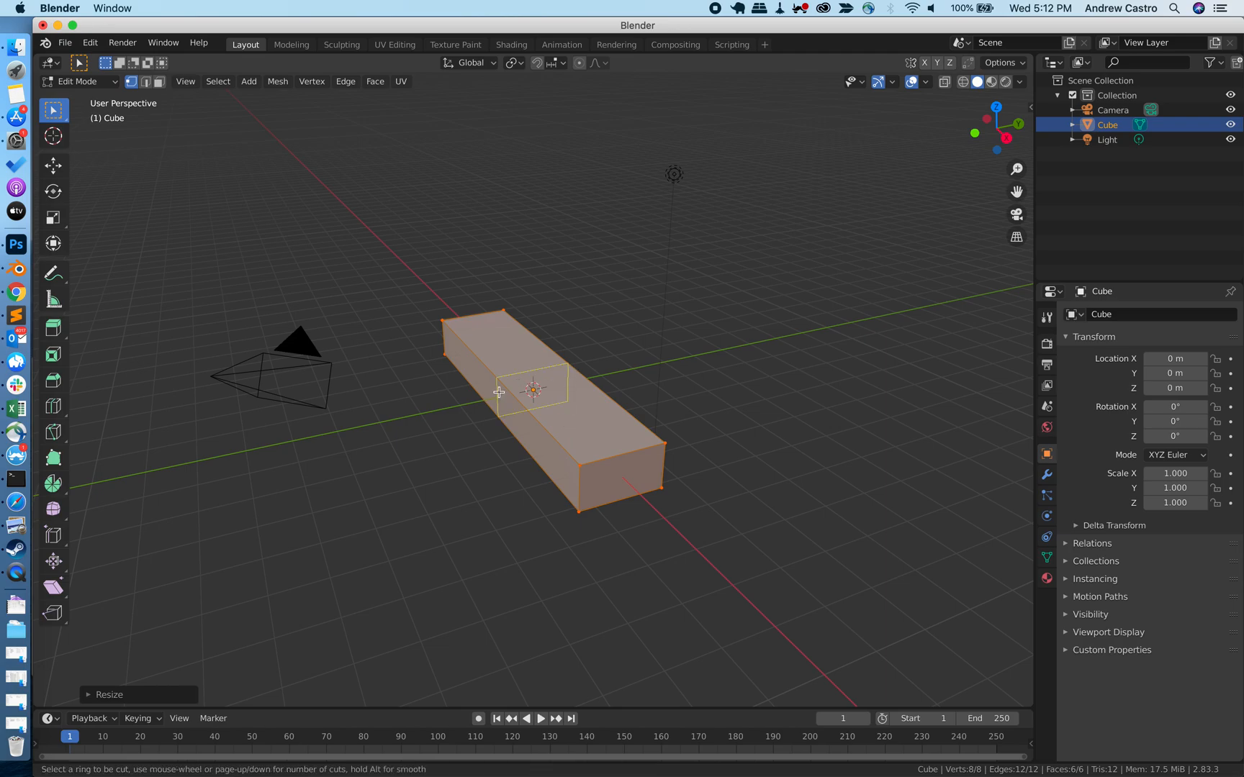
{"action": "scroll", "coordinate": [549, 389], "scroll_direction": "down", "scroll_amount": 1}
{"action": "scroll", "coordinate": [549, 390], "scroll_direction": "up", "scroll_amount": 1}
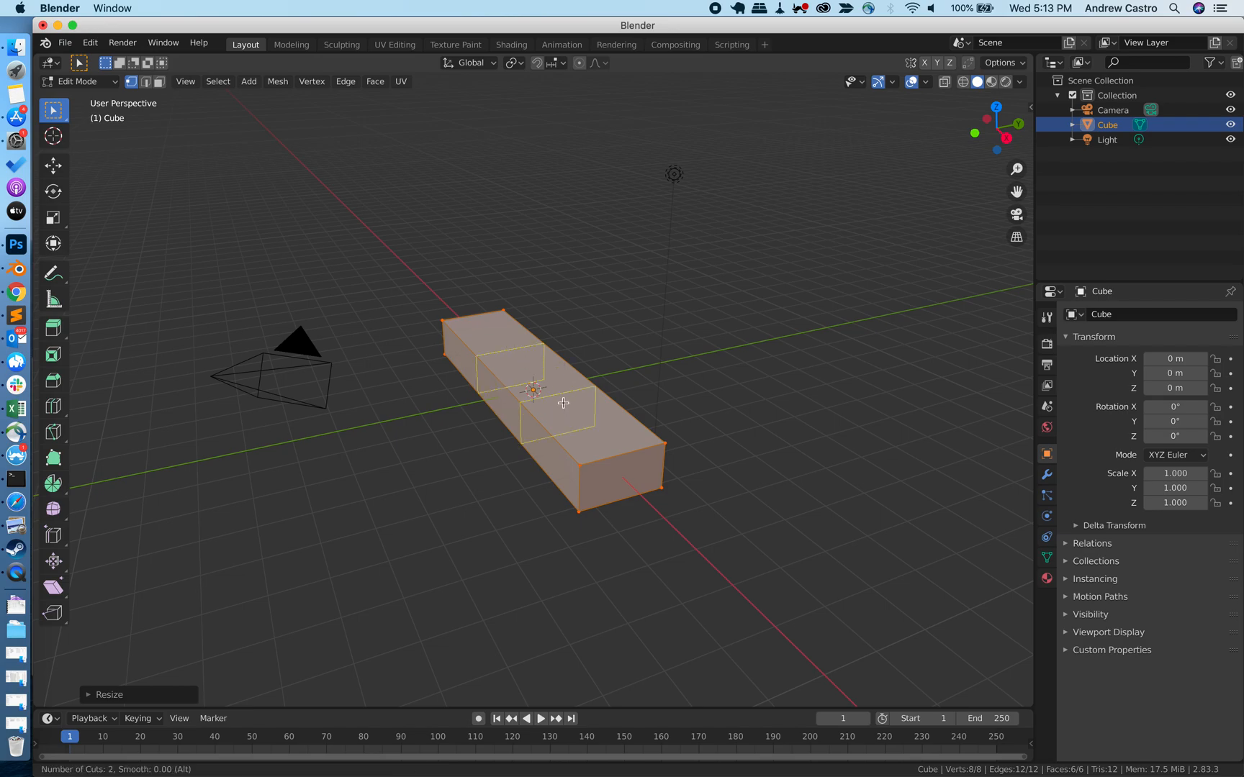
{"action": "left_click", "coordinate": [562, 409]}
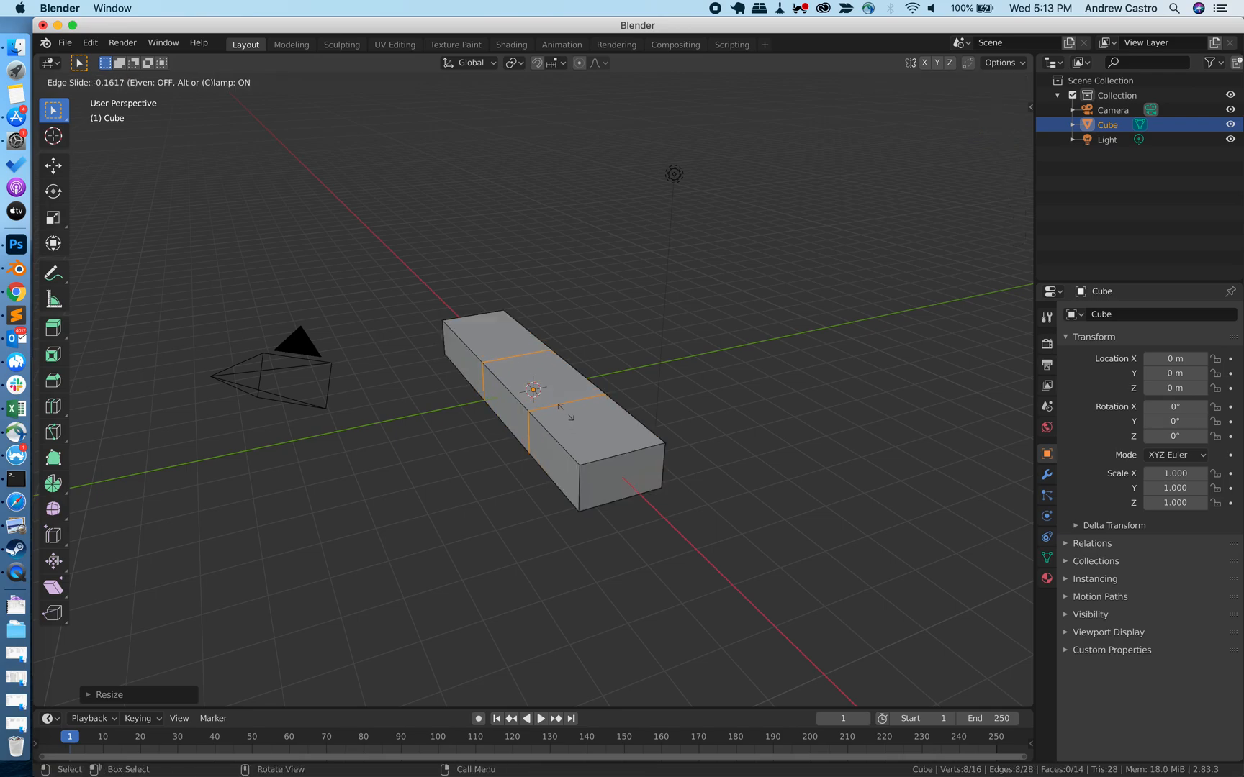
{"action": "left_click", "coordinate": [565, 412]}
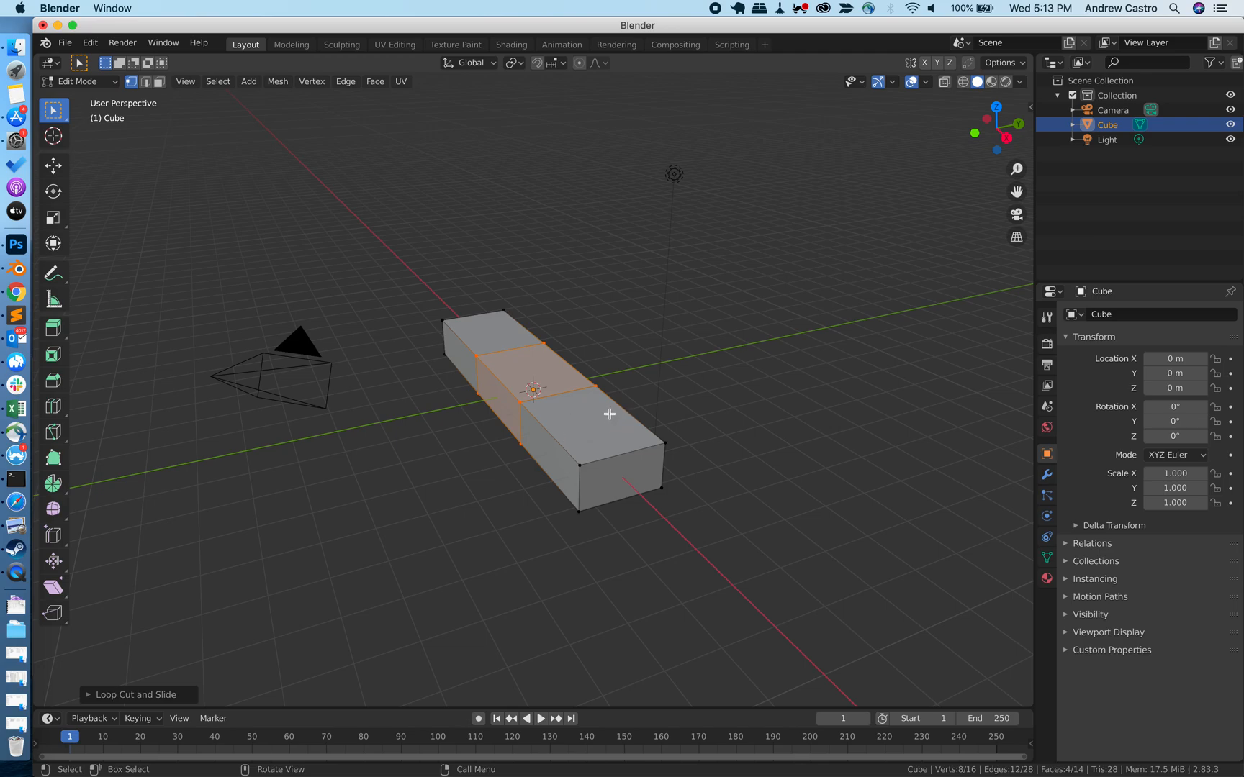
Examine the block and its two loop cuts from several angles.
{"action": "scroll", "coordinate": [609, 414], "scroll_direction": "down", "scroll_amount": 3}
{"action": "scroll", "coordinate": [610, 414], "scroll_direction": "up", "scroll_amount": 6}
{"action": "scroll", "coordinate": [609, 414], "scroll_direction": "left", "scroll_amount": 3}
{"action": "scroll", "coordinate": [610, 414], "scroll_direction": "right", "scroll_amount": 7}
{"action": "scroll", "coordinate": [610, 414], "scroll_direction": "right", "scroll_amount": 3}
{"action": "scroll", "coordinate": [610, 414], "scroll_direction": "up", "scroll_amount": 3}
{"action": "scroll", "coordinate": [610, 414], "scroll_direction": "left", "scroll_amount": 5}
{"action": "scroll", "coordinate": [610, 414], "scroll_direction": "down", "scroll_amount": 5}
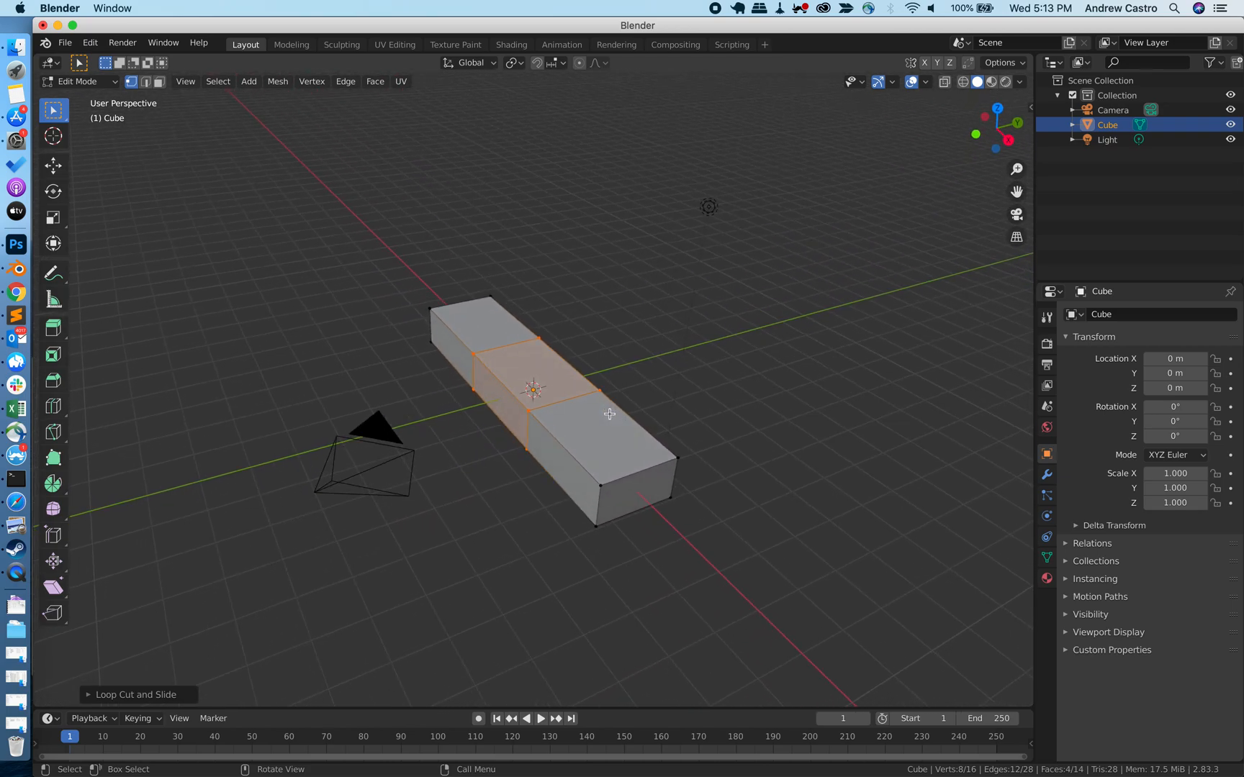
{"action": "scroll", "coordinate": [610, 414], "scroll_direction": "right", "scroll_amount": 3}
{"action": "scroll", "coordinate": [609, 414], "scroll_direction": "left", "scroll_amount": 3}
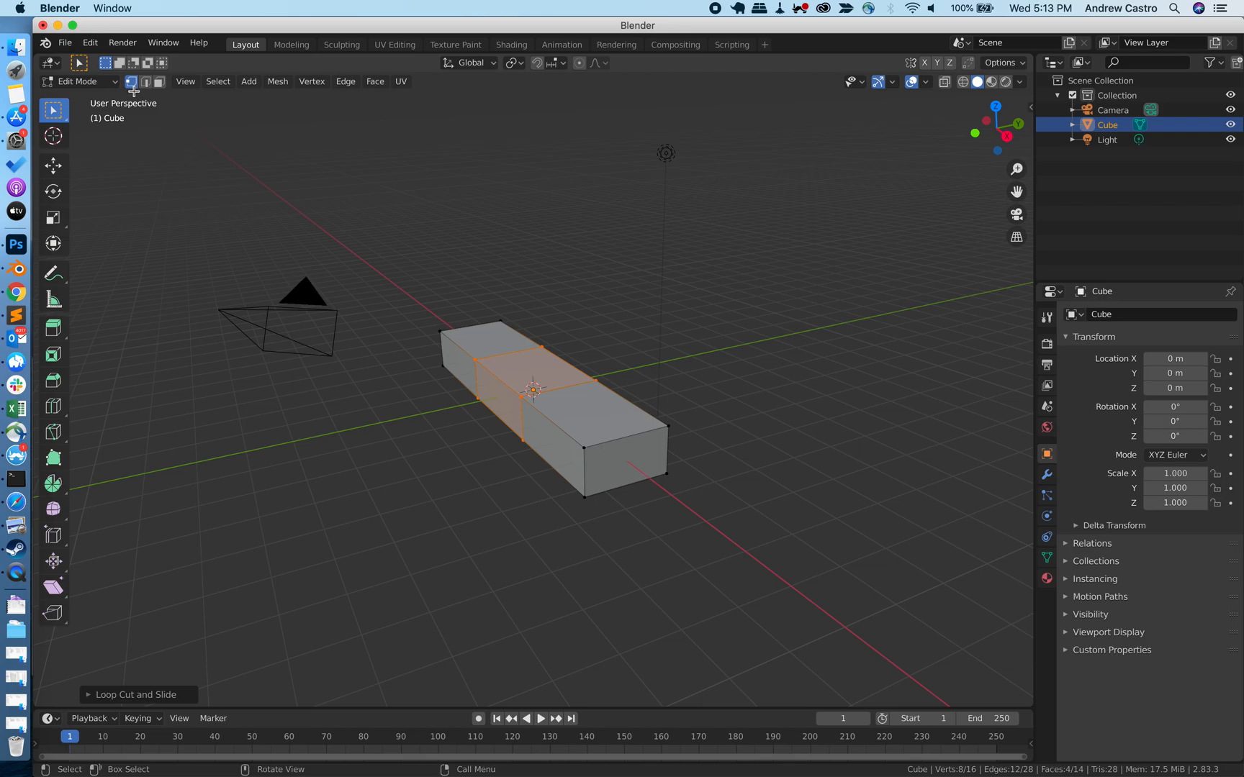
Bevel only the upper corner vertex at the block's +X end, on the -Y side, with a width of about 0.29 m.
{"action": "left_click", "coordinate": [584, 448]}
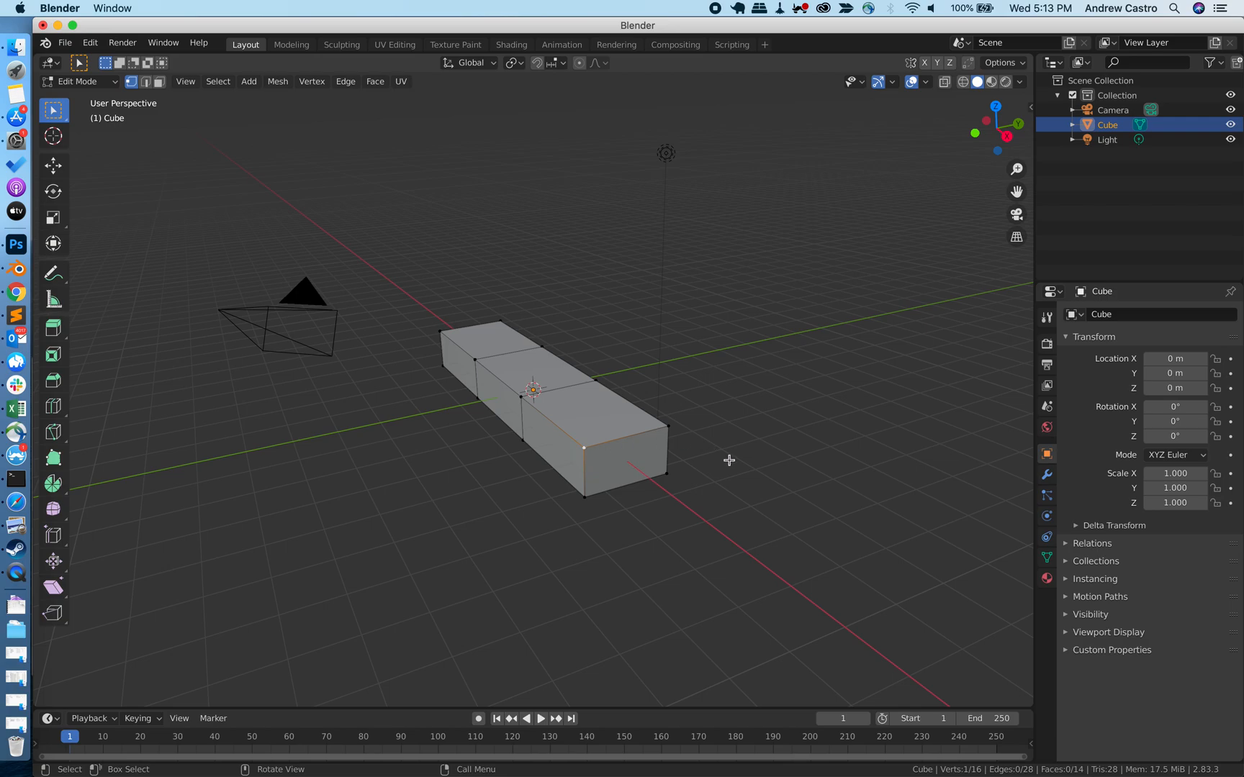
{"action": "key", "text": "ctrl+shift+b"}
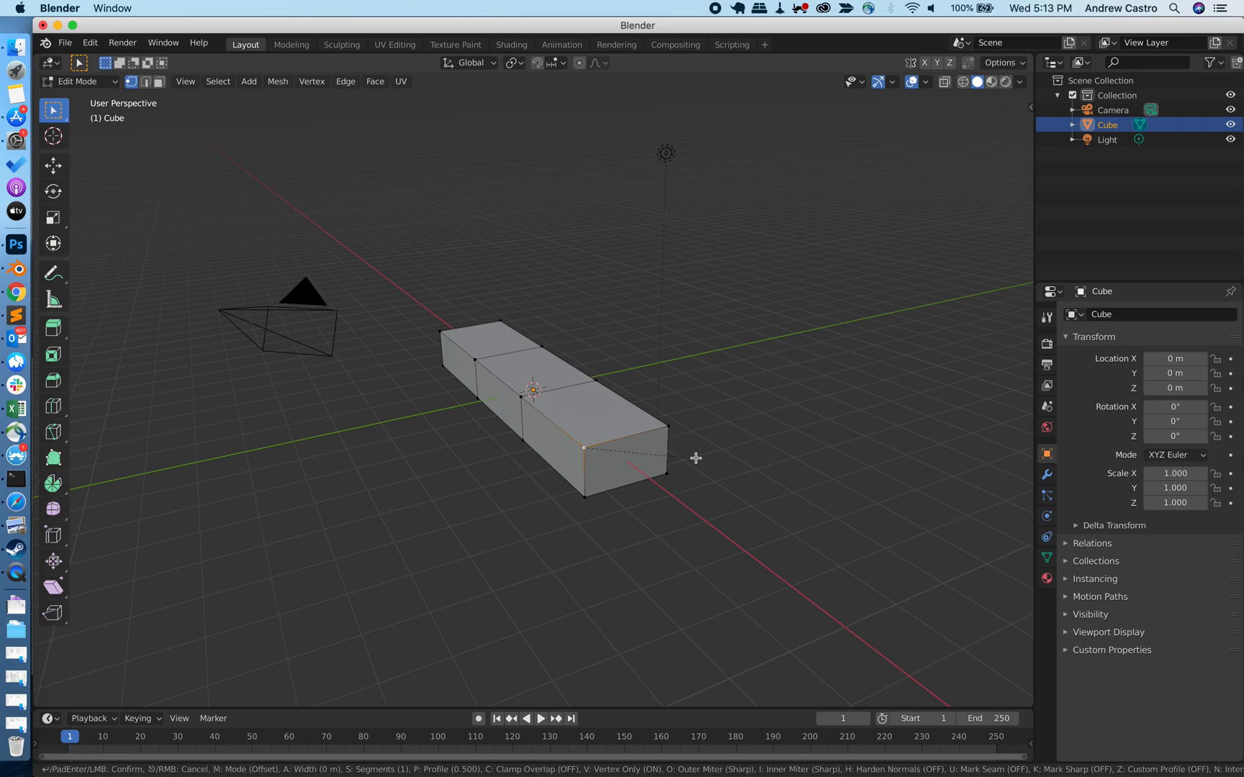
{"action": "left_click", "coordinate": [602, 446]}
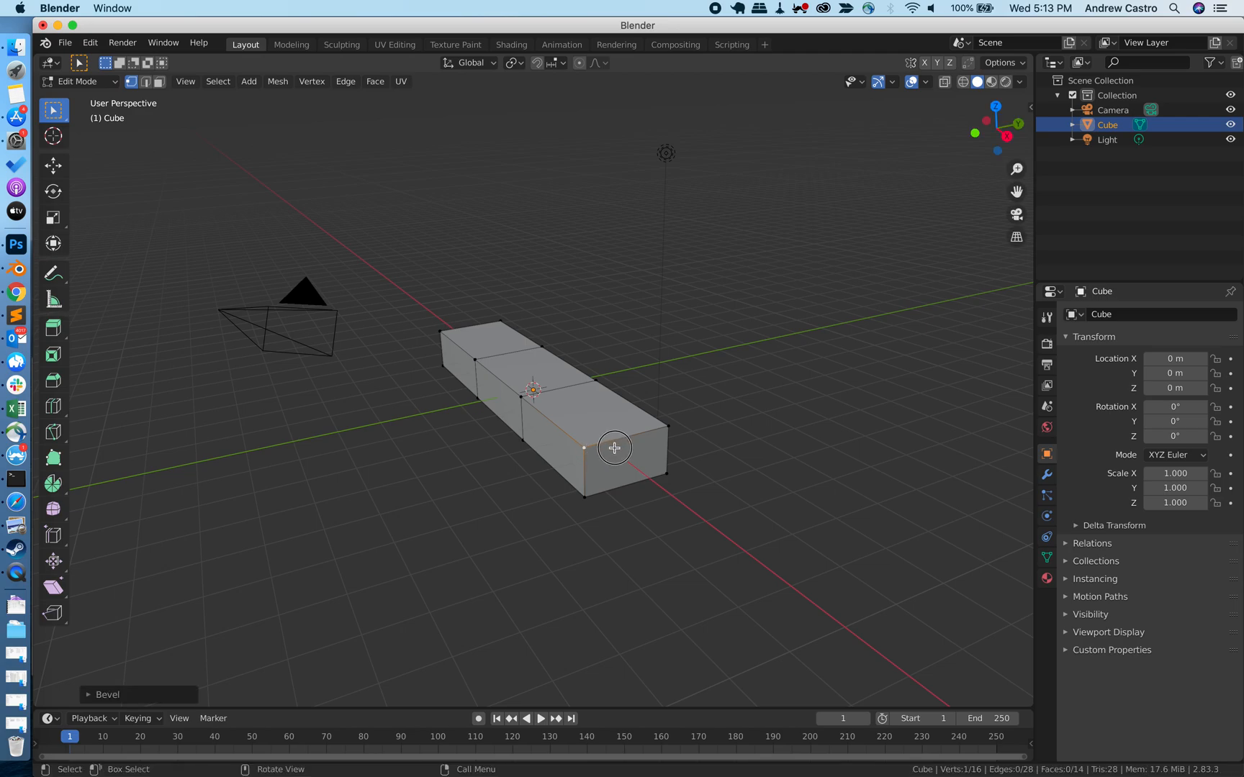
{"action": "left_click", "coordinate": [523, 440]}
{"action": "left_click", "coordinate": [584, 448]}
{"action": "key", "text": "ctrl+shift+b"}
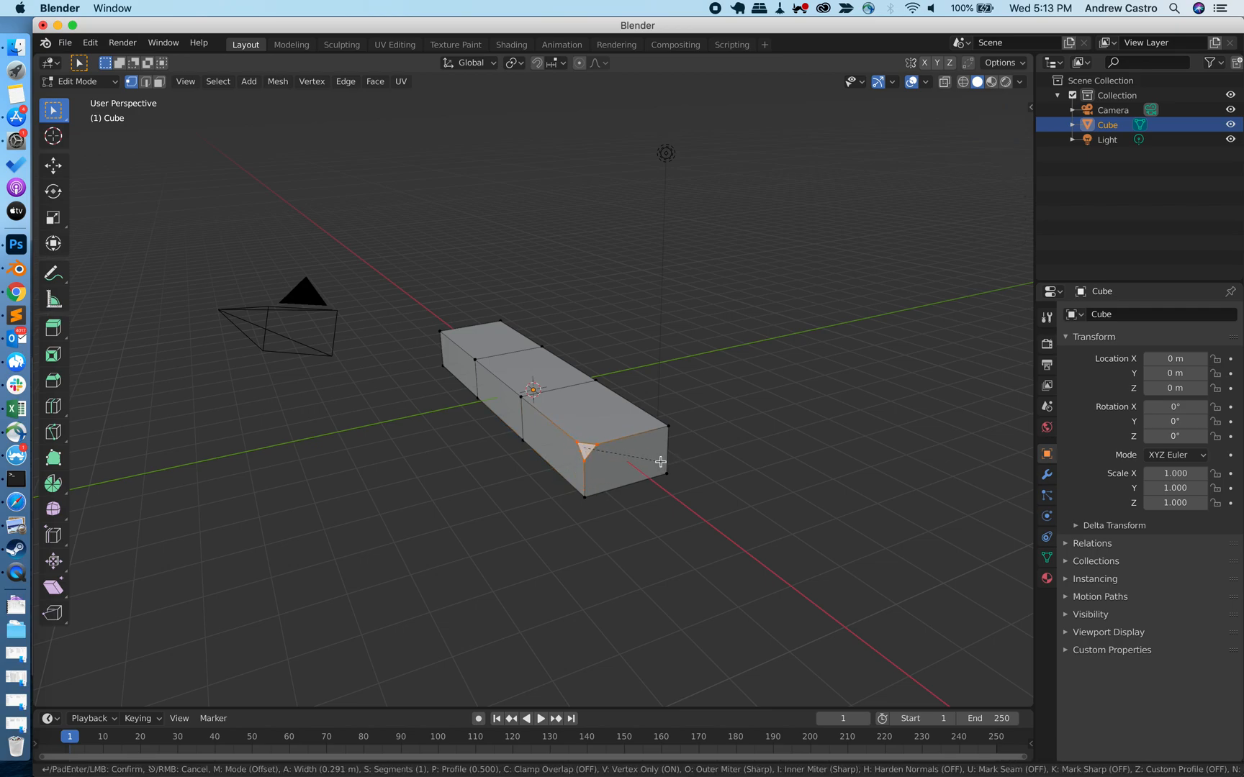
{"action": "left_click", "coordinate": [660, 461]}
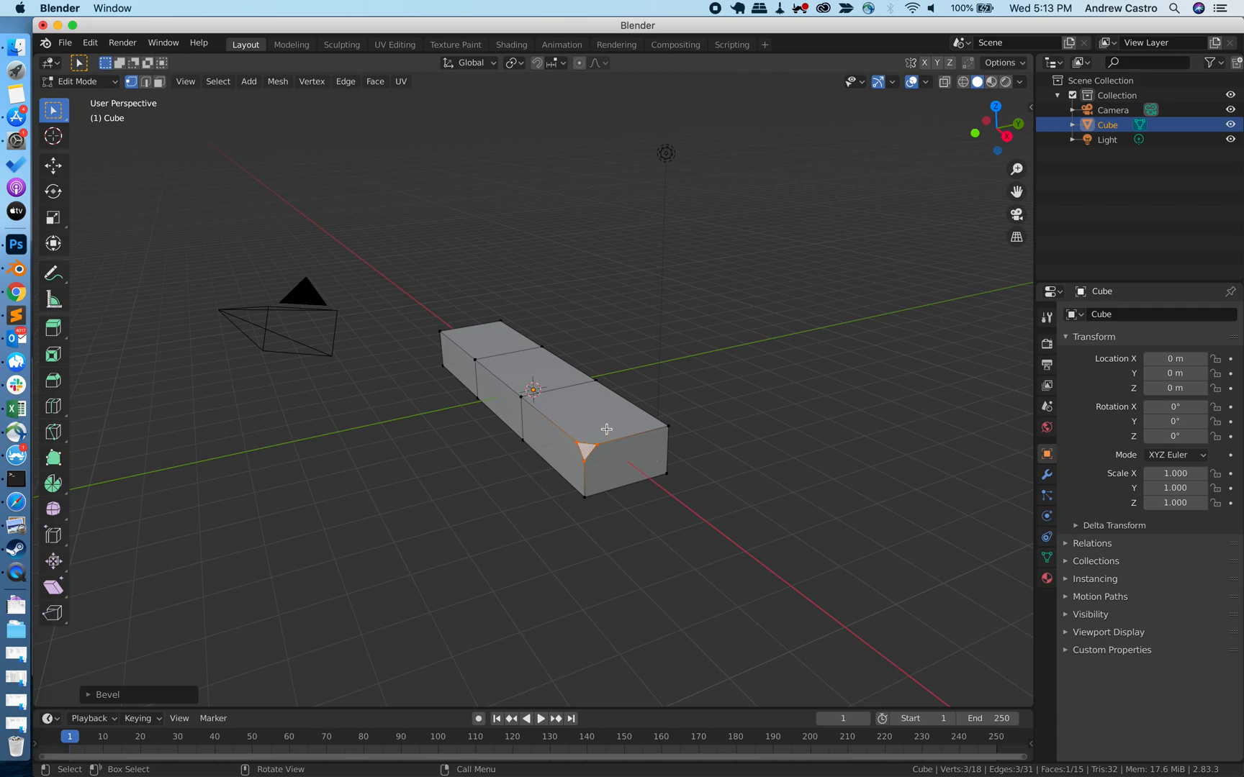
Bevel only the upper corner vertex at the block's +X end, on the +Y side, with a width of about 0.28 m.
{"action": "left_click", "coordinate": [669, 427]}
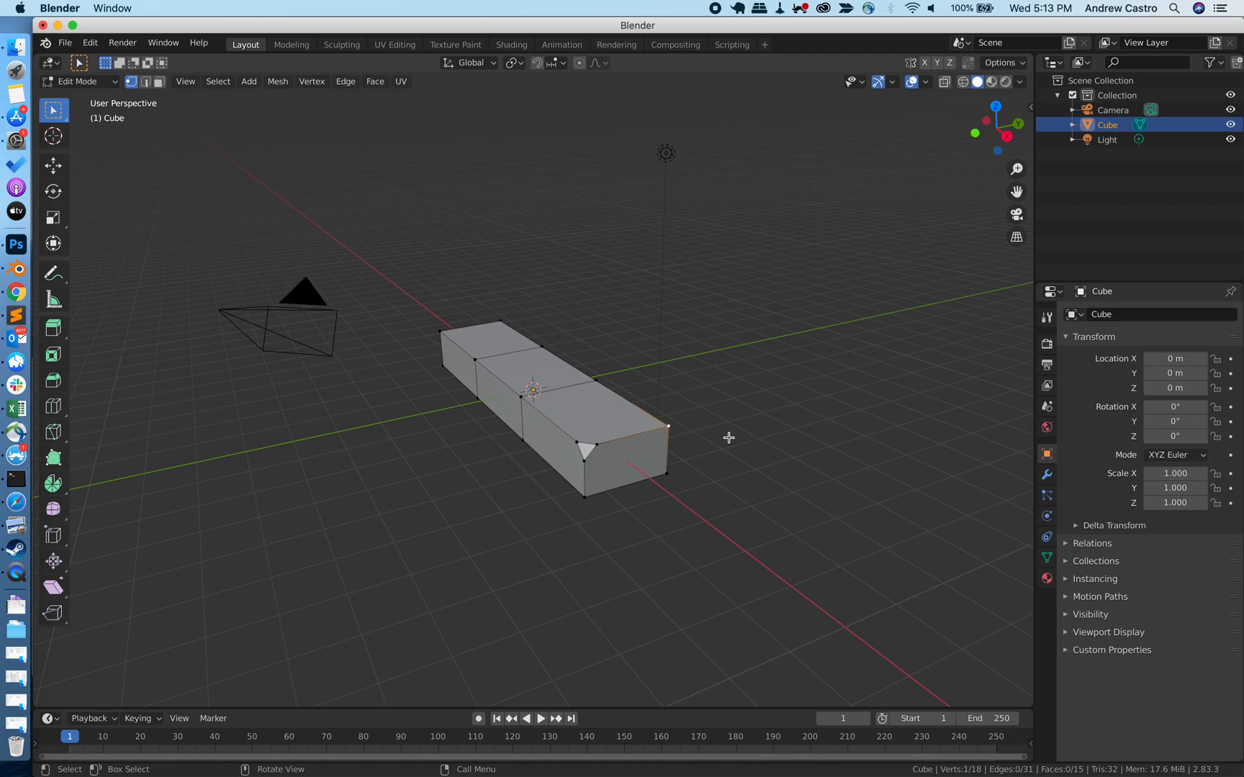
{"action": "scroll", "coordinate": [699, 428], "scroll_direction": "left", "scroll_amount": 4}
{"action": "scroll", "coordinate": [699, 429], "scroll_direction": "right", "scroll_amount": 8}
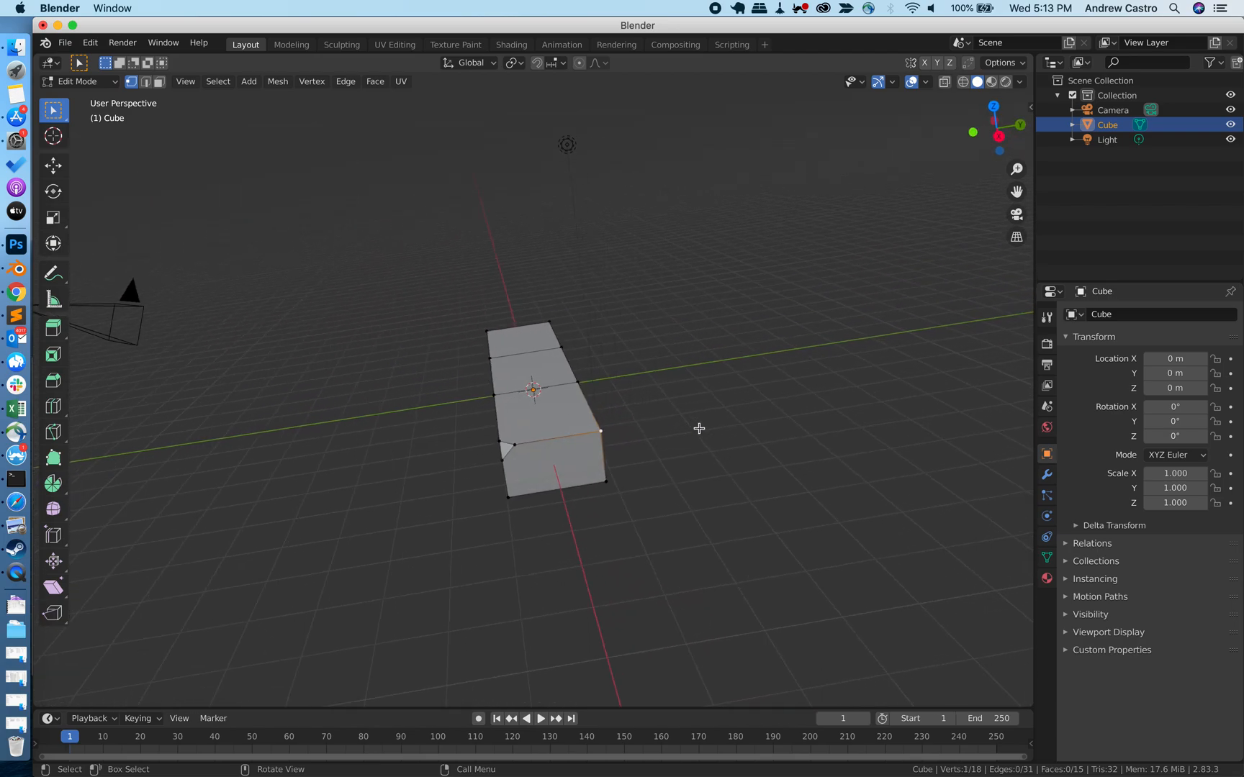
{"action": "scroll", "coordinate": [699, 428], "scroll_direction": "right", "scroll_amount": 10}
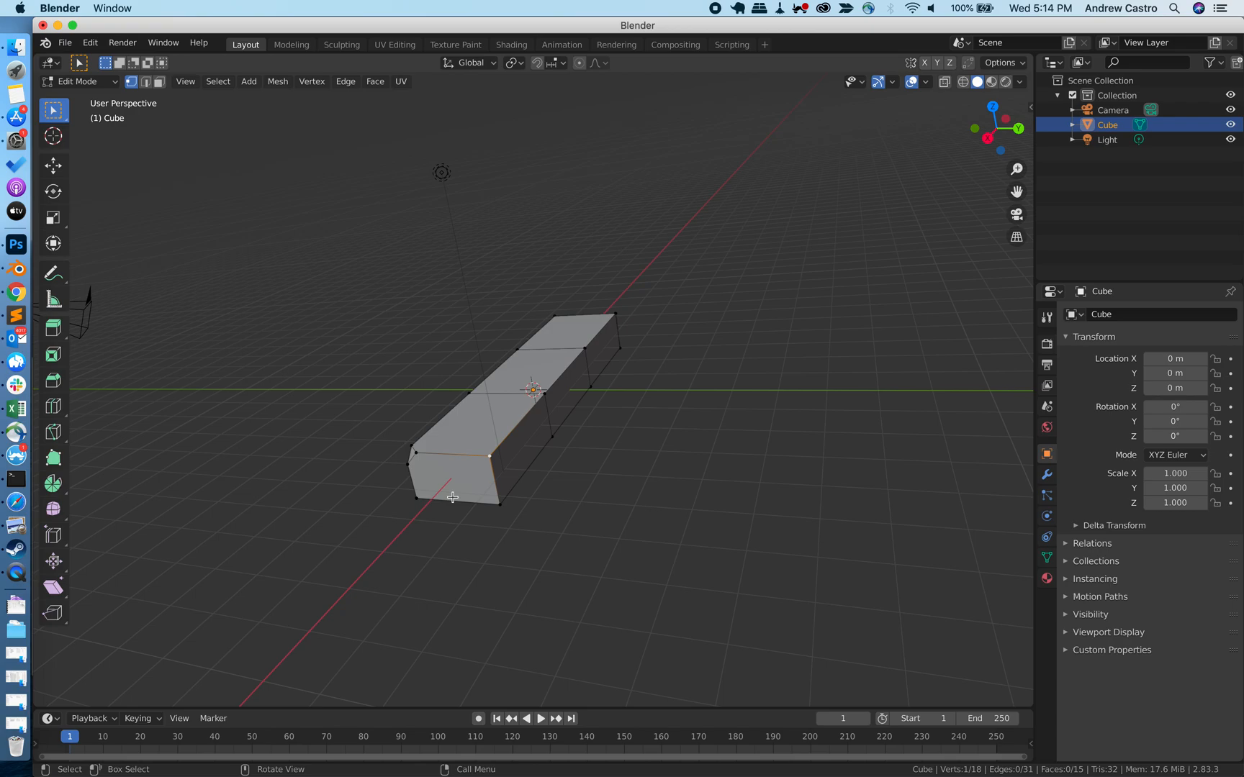
{"action": "key", "text": "ctrl+shift+b"}
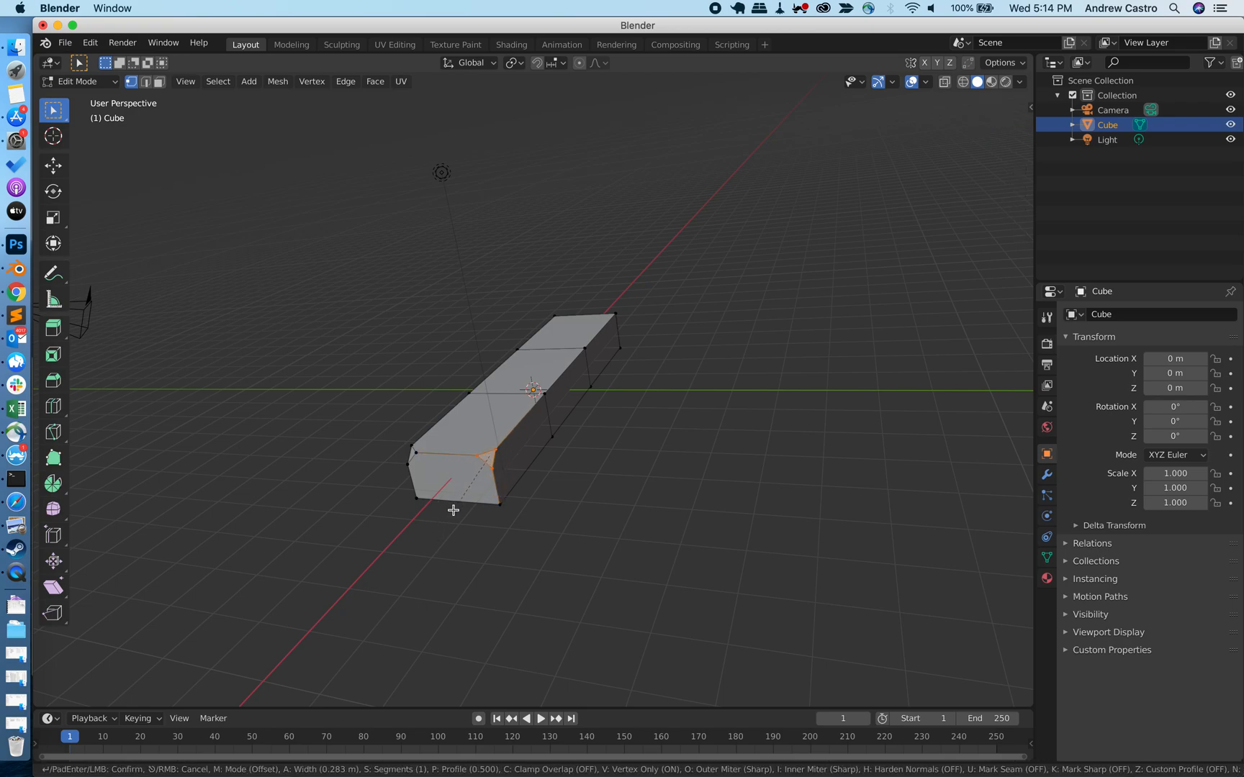
{"action": "left_click", "coordinate": [453, 510]}
Slide the -Y corner bevel's vertex on the long top edge toward the nearer loop cut by about 0.35.
{"action": "scroll", "coordinate": [353, 449], "scroll_direction": "right", "scroll_amount": 5}
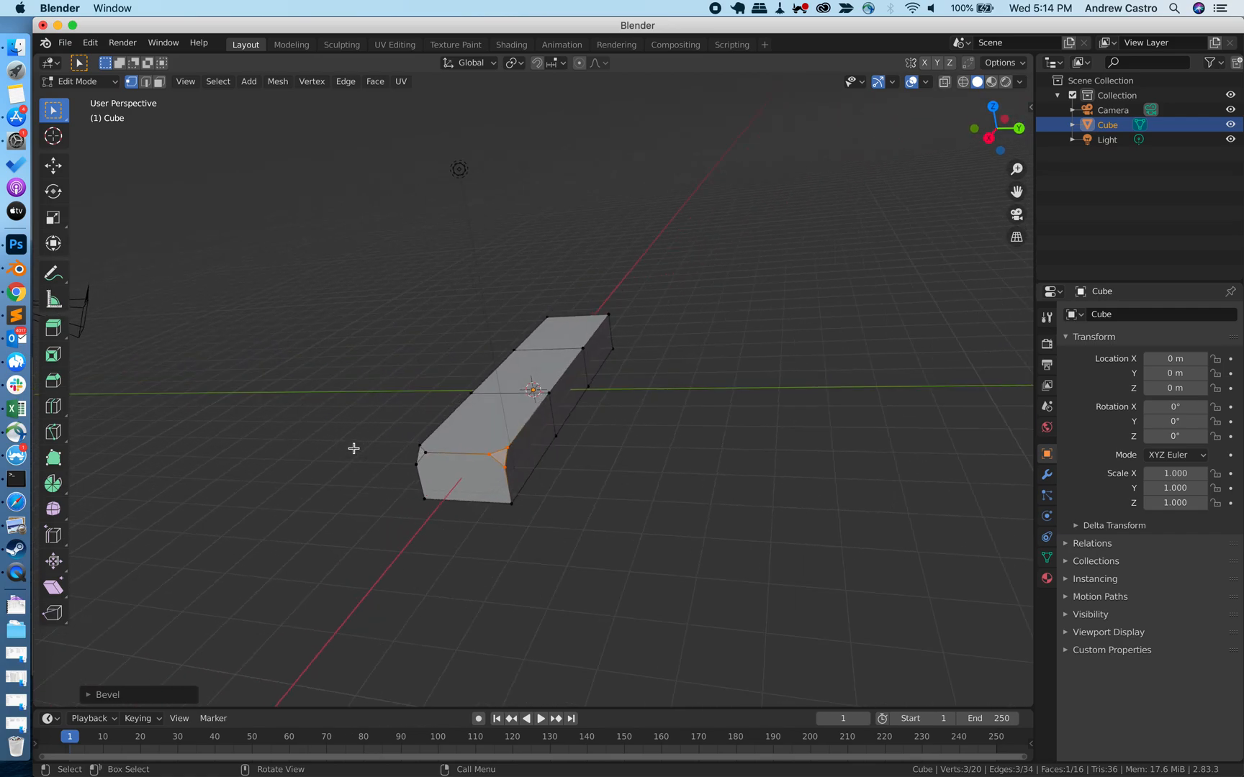
{"action": "scroll", "coordinate": [354, 448], "scroll_direction": "right", "scroll_amount": 10}
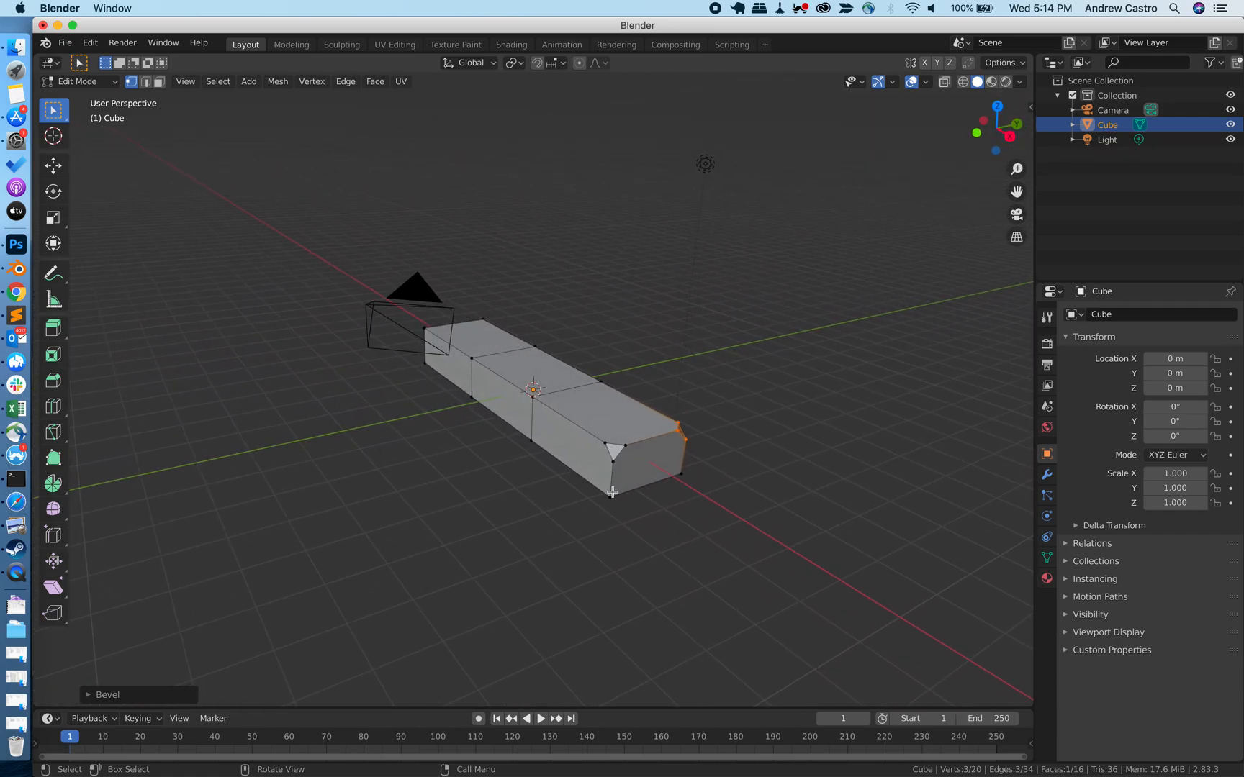
{"action": "left_click", "coordinate": [605, 443]}
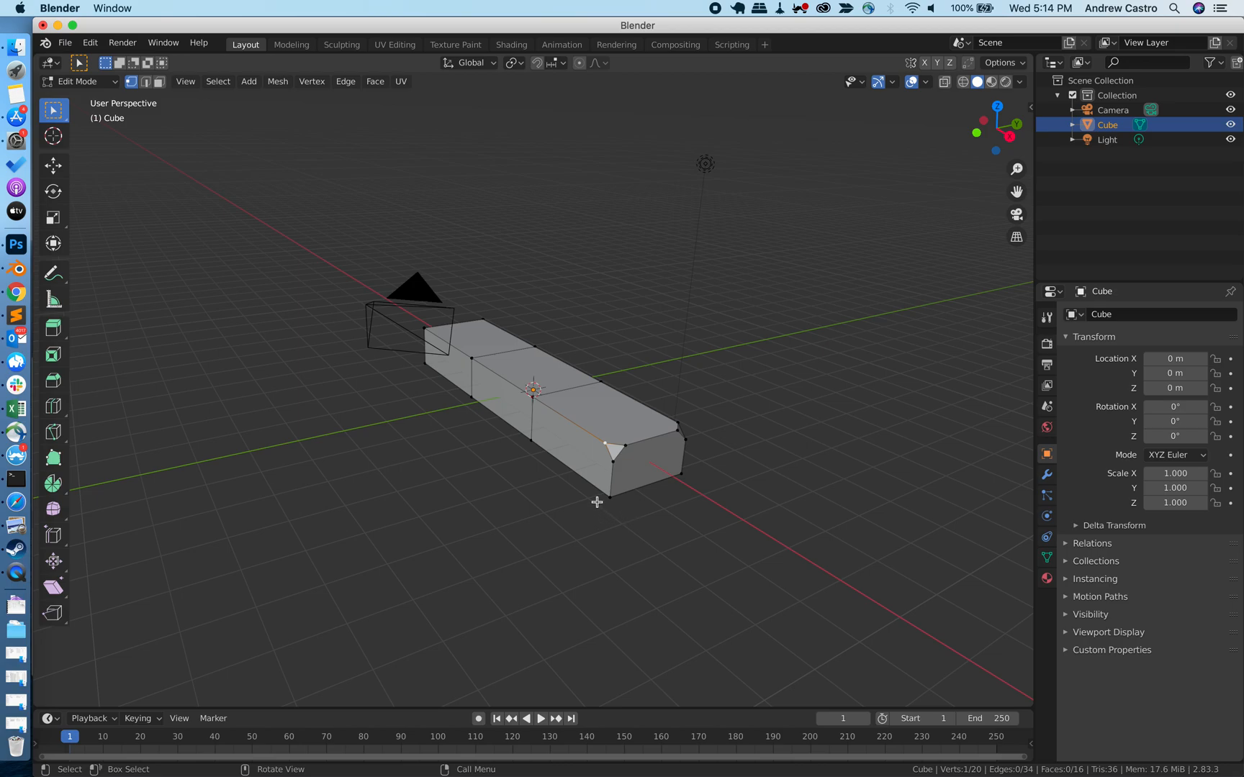
{"action": "key", "text": "g"}
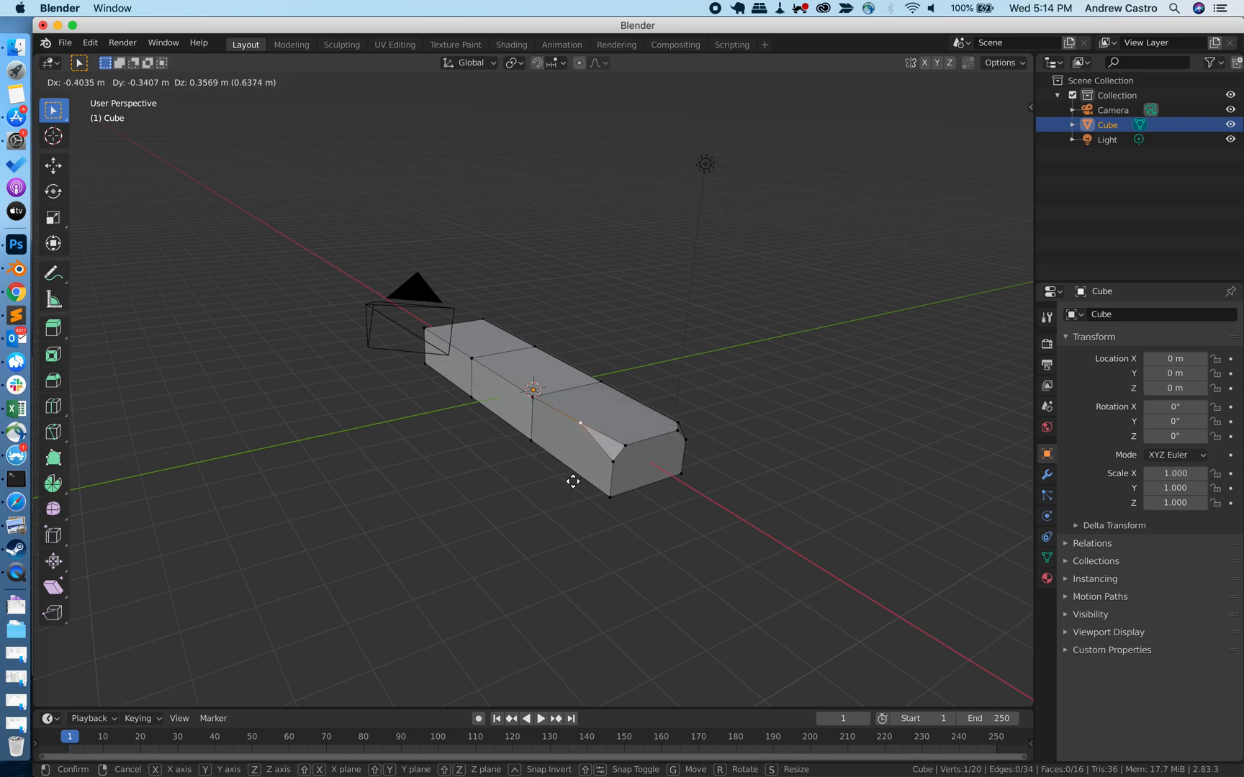
{"action": "key", "text": "g"}
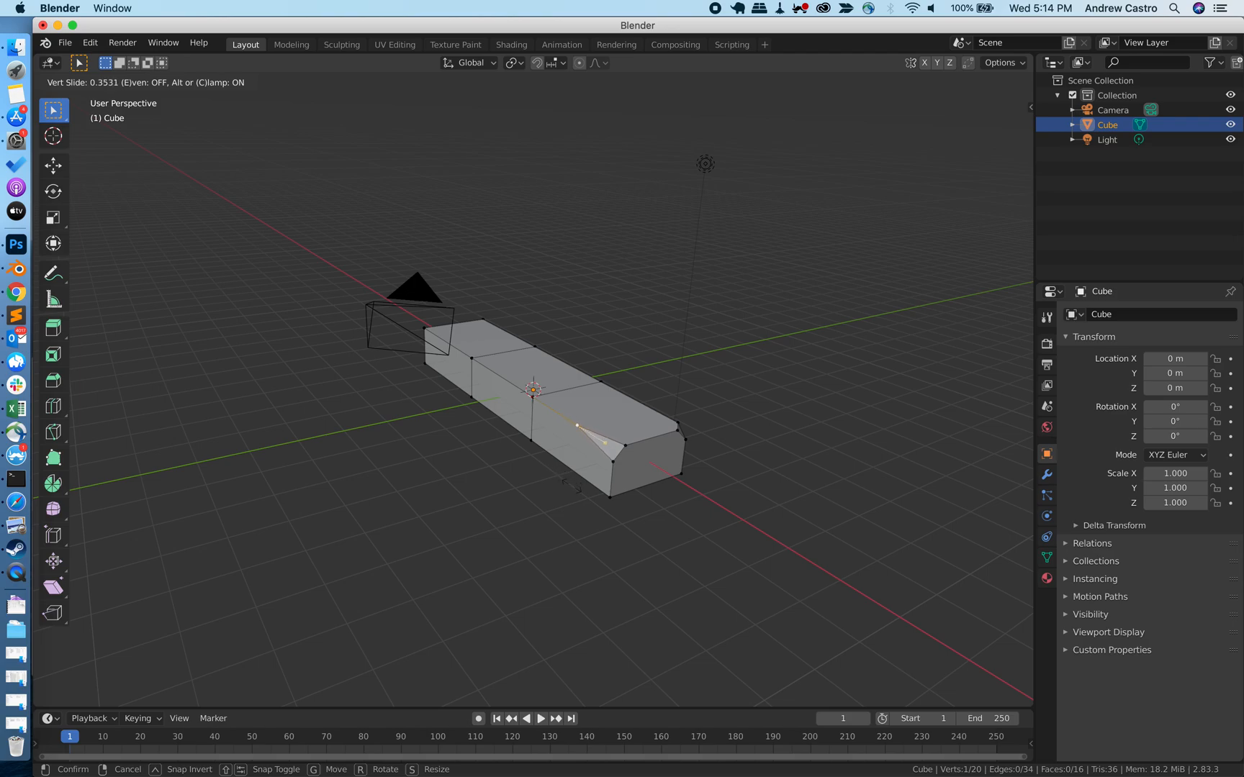
{"action": "left_click", "coordinate": [572, 487]}
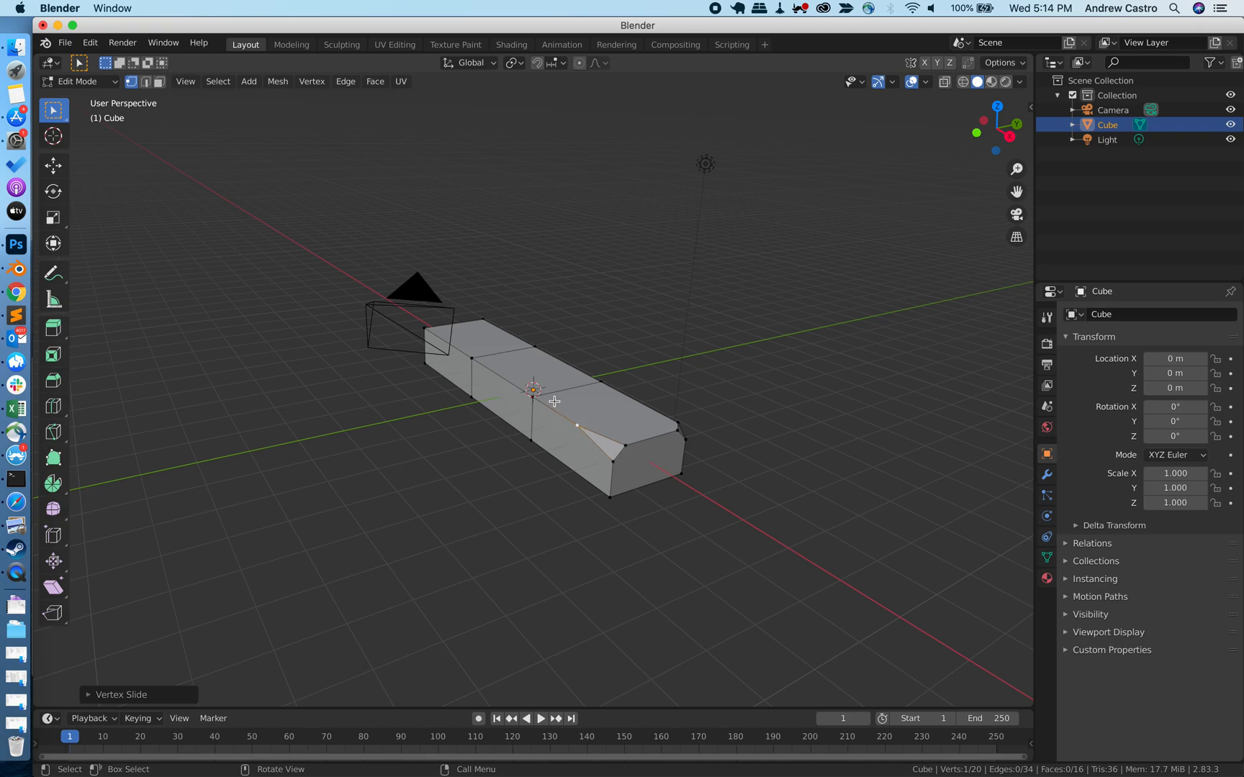
Examine the block's bevelled corners from several angles and return to Object Mode.
{"action": "scroll", "coordinate": [669, 493], "scroll_direction": "left", "scroll_amount": 5}
{"action": "scroll", "coordinate": [669, 493], "scroll_direction": "right", "scroll_amount": 8}
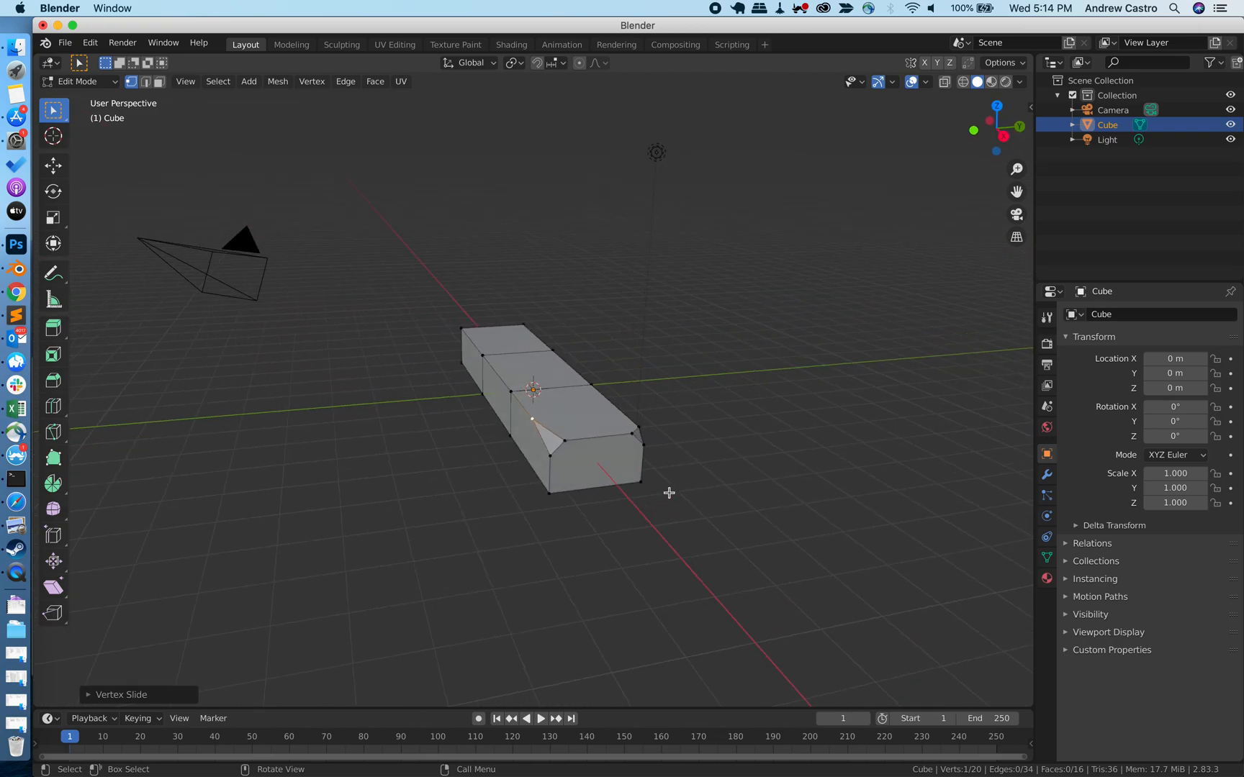
{"action": "scroll", "coordinate": [669, 493], "scroll_direction": "right", "scroll_amount": 8}
{"action": "scroll", "coordinate": [668, 493], "scroll_direction": "up", "scroll_amount": 4}
{"action": "scroll", "coordinate": [669, 494], "scroll_direction": "left", "scroll_amount": 2}
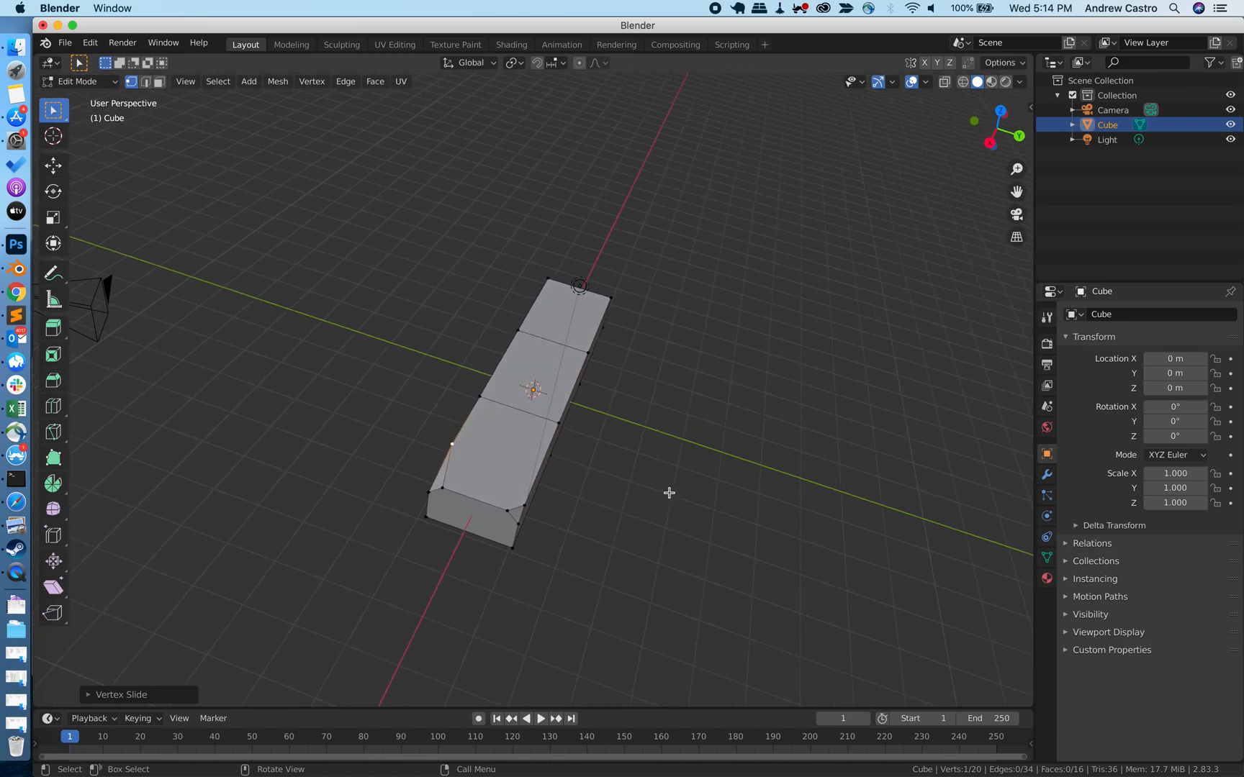
{"action": "scroll", "coordinate": [668, 493], "scroll_direction": "left", "scroll_amount": 8}
{"action": "scroll", "coordinate": [669, 493], "scroll_direction": "down", "scroll_amount": 5}
{"action": "scroll", "coordinate": [669, 493], "scroll_direction": "right", "scroll_amount": 2}
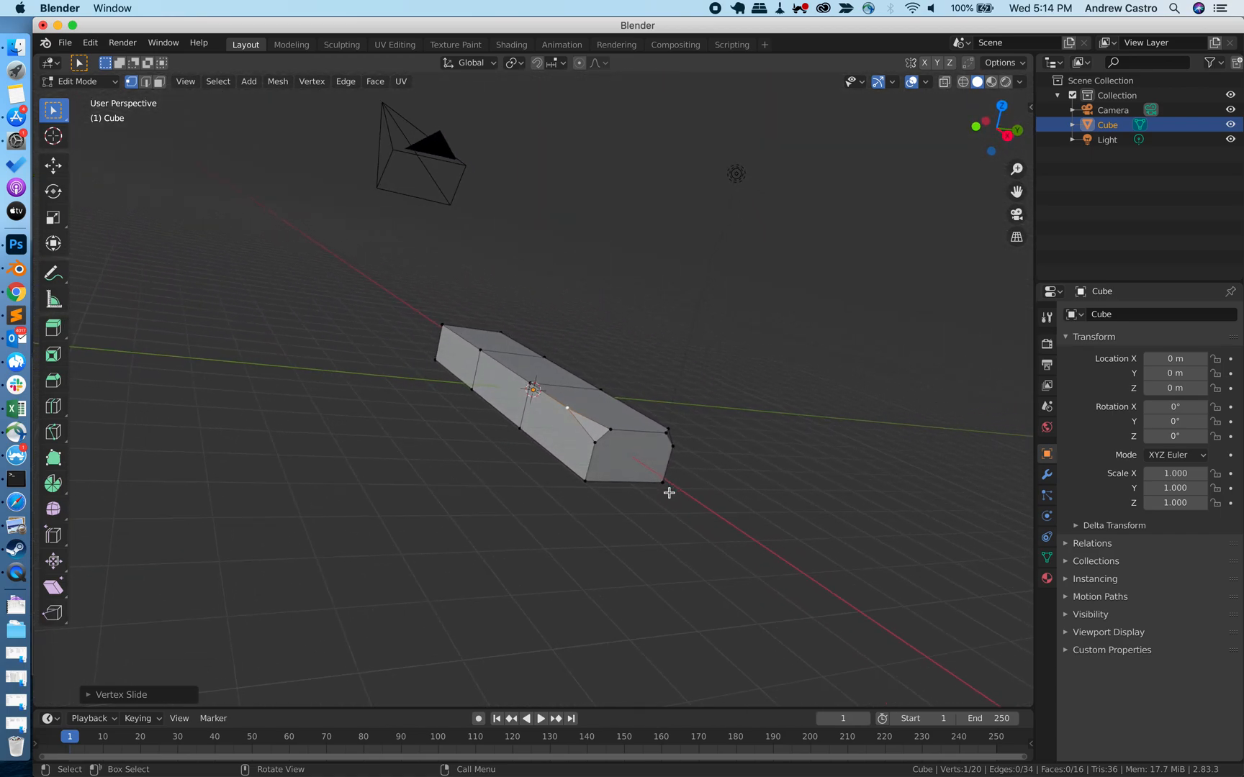
{"action": "scroll", "coordinate": [668, 493], "scroll_direction": "up", "scroll_amount": 5}
{"action": "scroll", "coordinate": [669, 494], "scroll_direction": "right", "scroll_amount": 3}
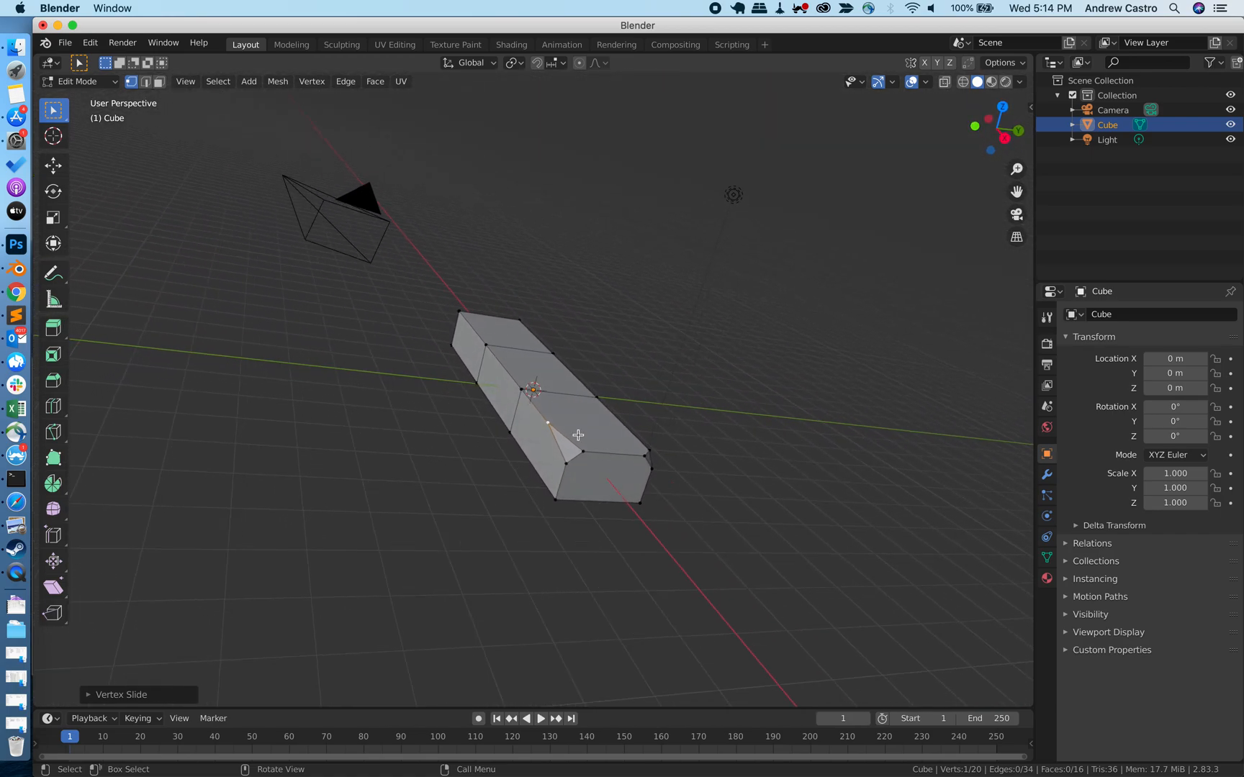
{"action": "left_click", "coordinate": [552, 416]}
{"action": "key", "text": "Tab"}
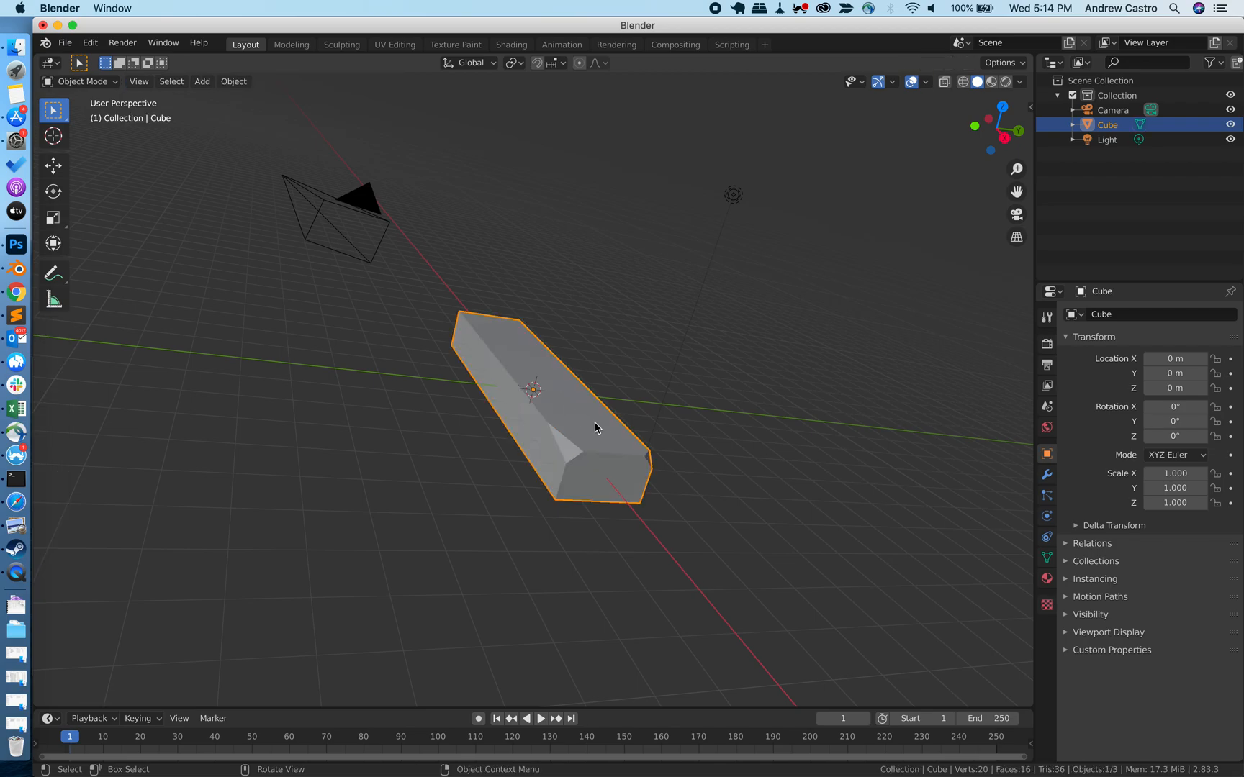
Flatten the whole block in Object Mode by scaling it along global Z to about 0.471, and deselect it.
{"action": "scroll", "coordinate": [774, 489], "scroll_direction": "right", "scroll_amount": 5}
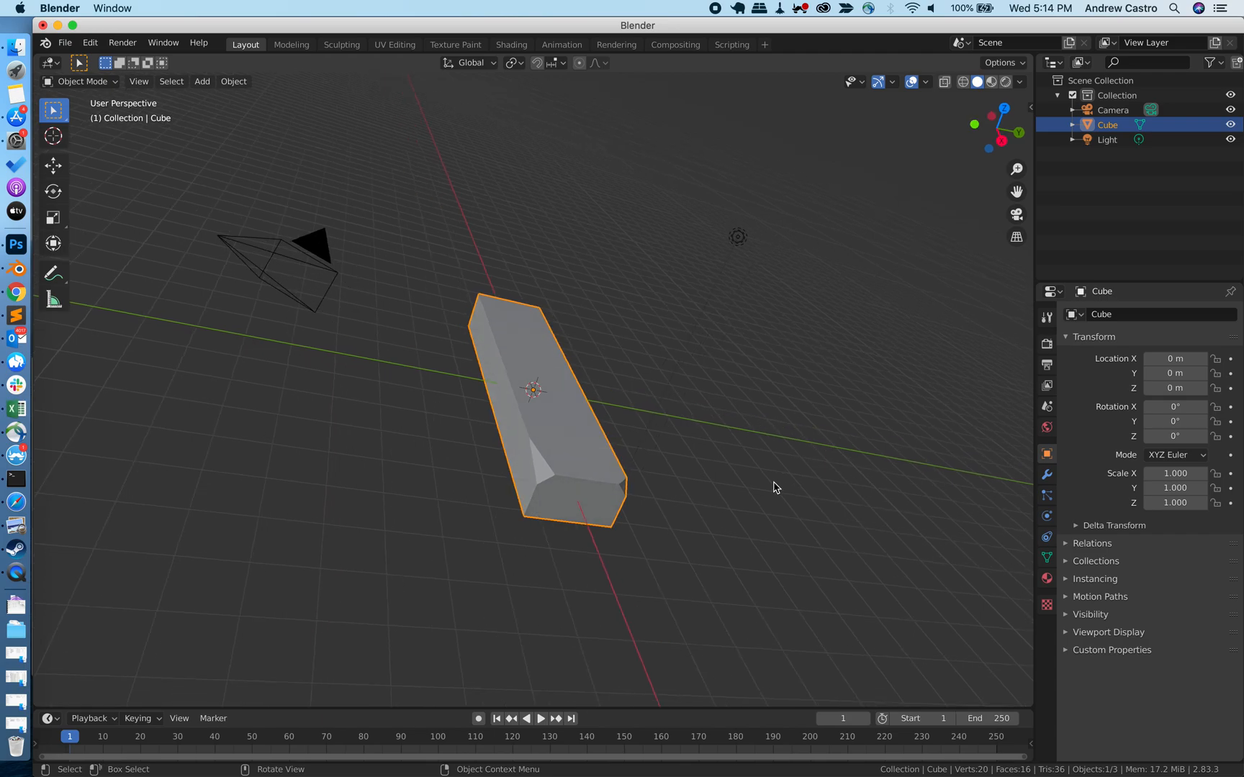
{"action": "scroll", "coordinate": [774, 489], "scroll_direction": "left", "scroll_amount": 5}
{"action": "scroll", "coordinate": [775, 488], "scroll_direction": "right", "scroll_amount": 5}
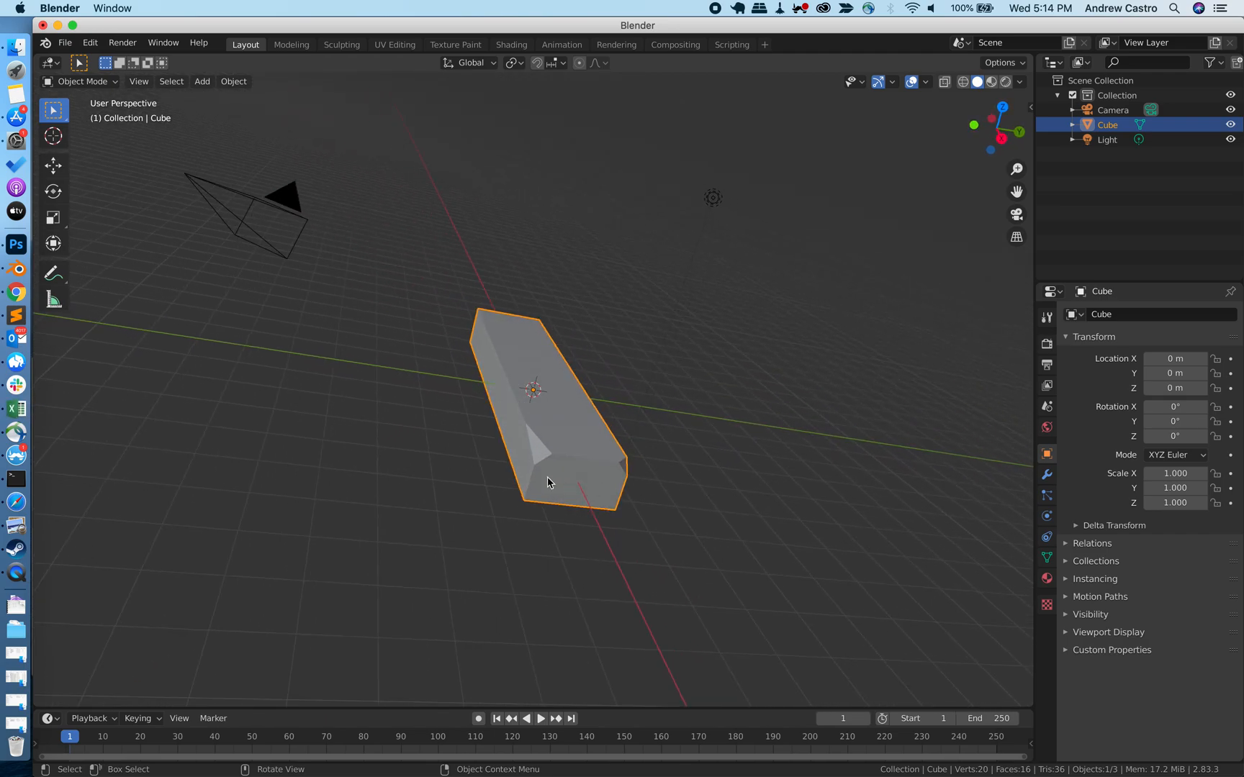
{"action": "key", "text": "s"}
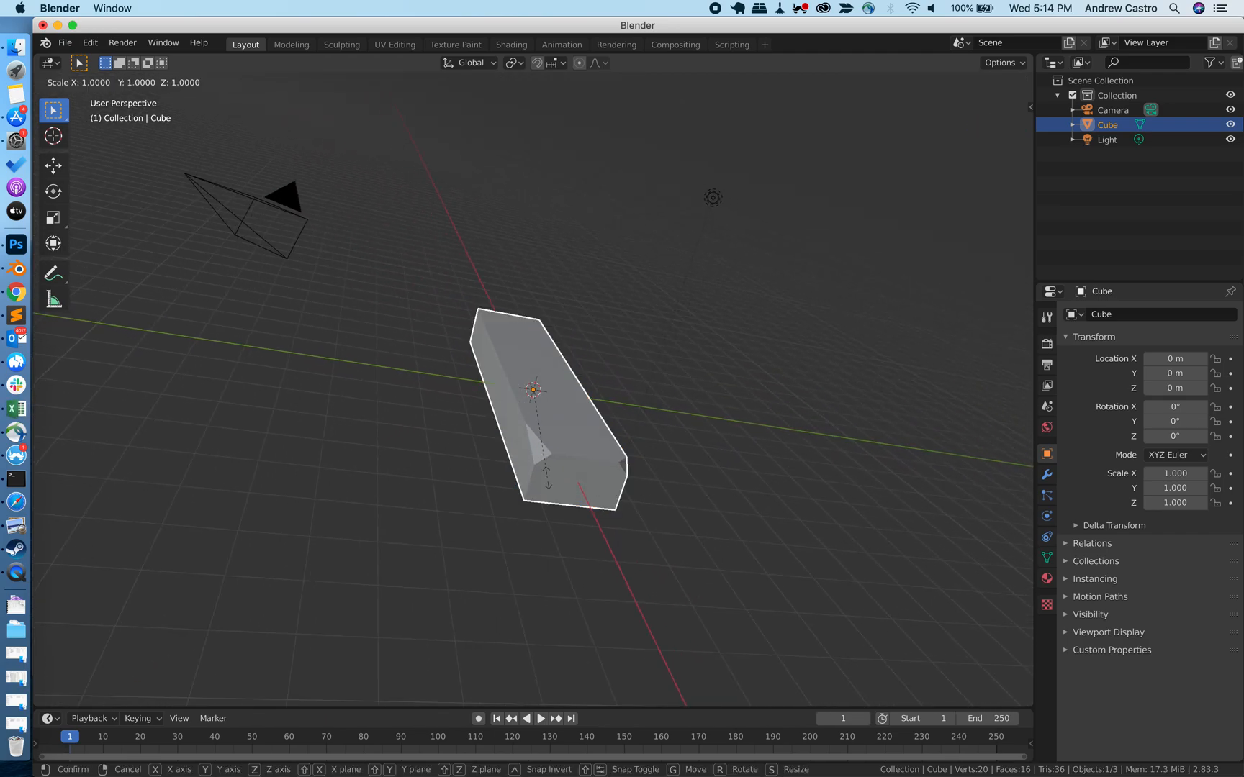
{"action": "key", "text": "y"}
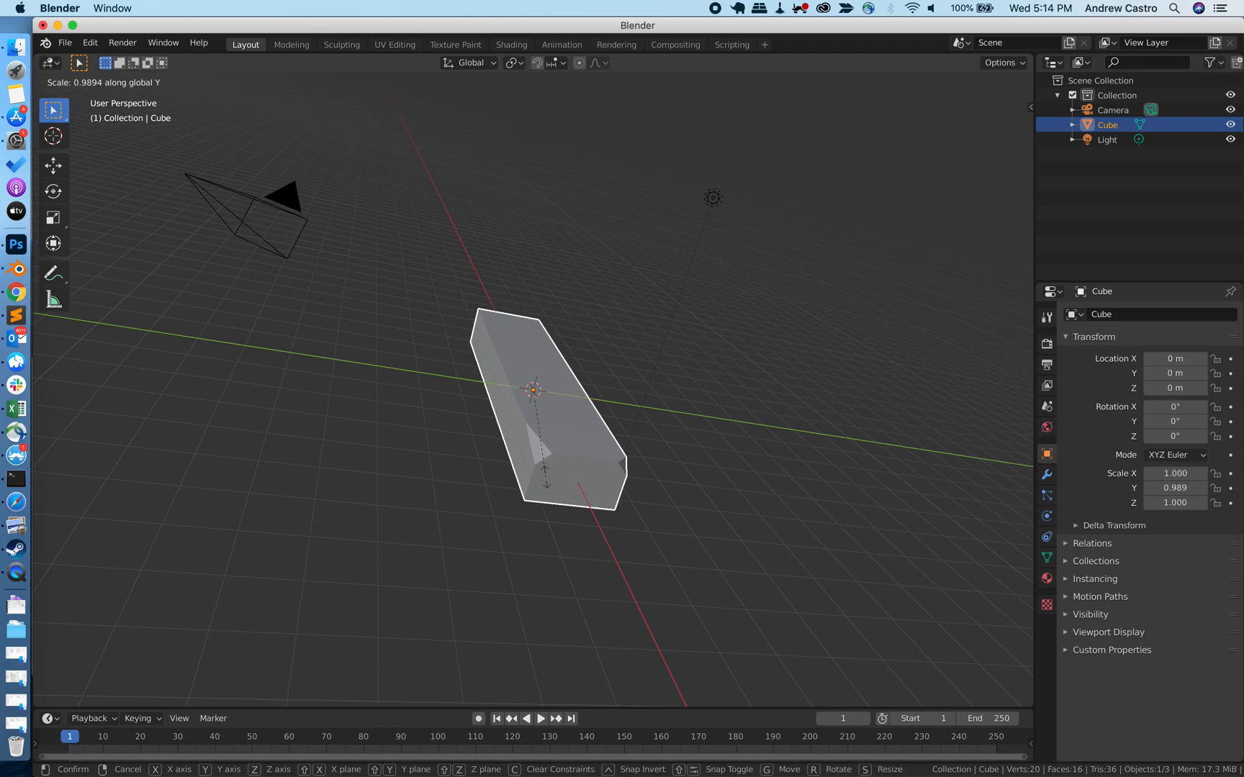
{"action": "key", "text": "z"}
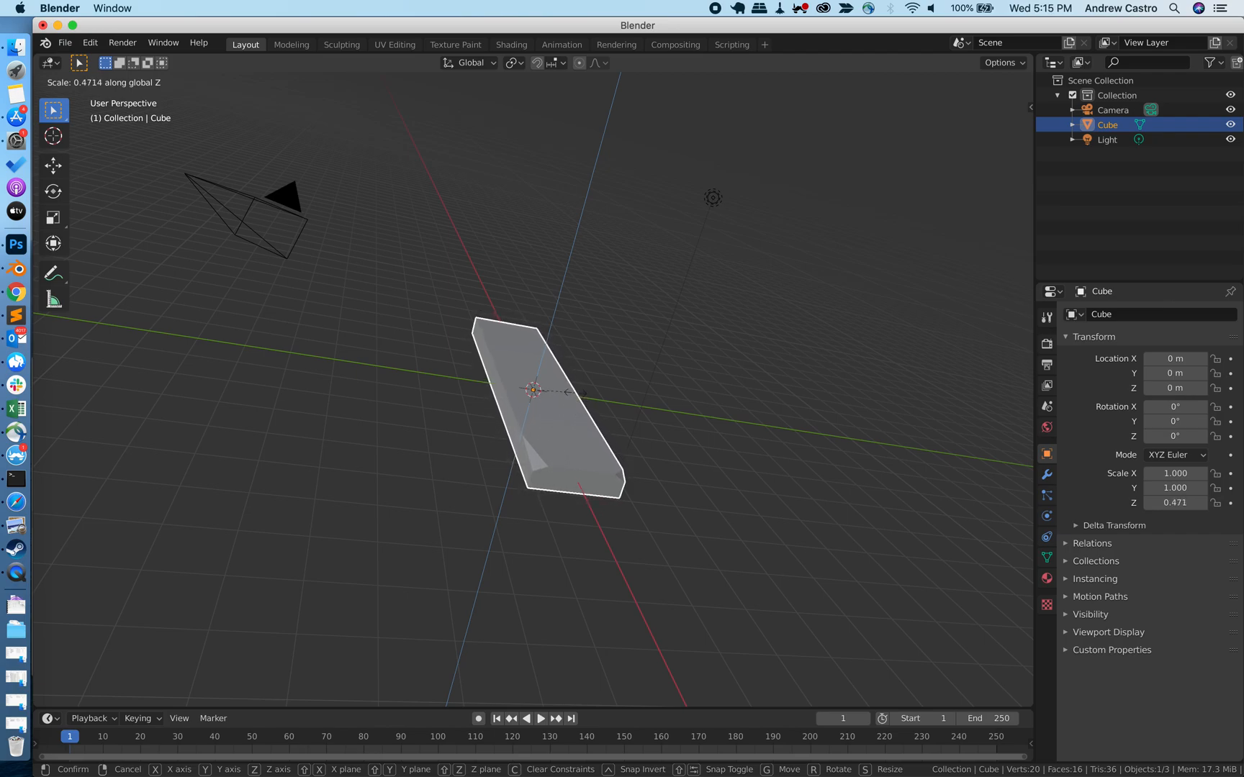
{"action": "left_click", "coordinate": [575, 394]}
{"action": "scroll", "coordinate": [715, 512], "scroll_direction": "up", "scroll_amount": 4}
{"action": "scroll", "coordinate": [716, 512], "scroll_direction": "down", "scroll_amount": 4}
{"action": "left_click", "coordinate": [759, 548]}
Enter Edit Mode with edge selection and select the middle segment of the upper long edge on the -Y side.
{"action": "scroll", "coordinate": [759, 542], "scroll_direction": "up", "scroll_amount": 2}
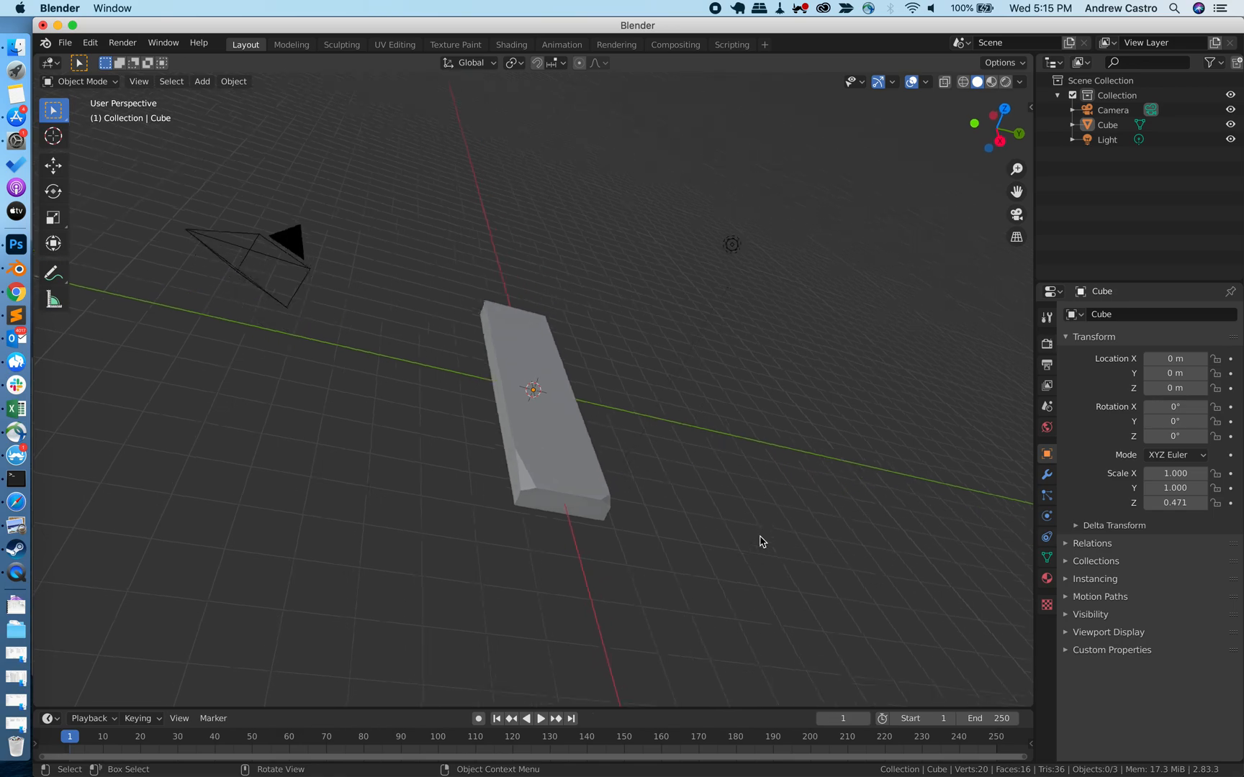
{"action": "scroll", "coordinate": [759, 542], "scroll_direction": "down", "scroll_amount": 4}
{"action": "scroll", "coordinate": [759, 542], "scroll_direction": "left", "scroll_amount": 5}
{"action": "scroll", "coordinate": [762, 541], "scroll_direction": "left", "scroll_amount": 3}
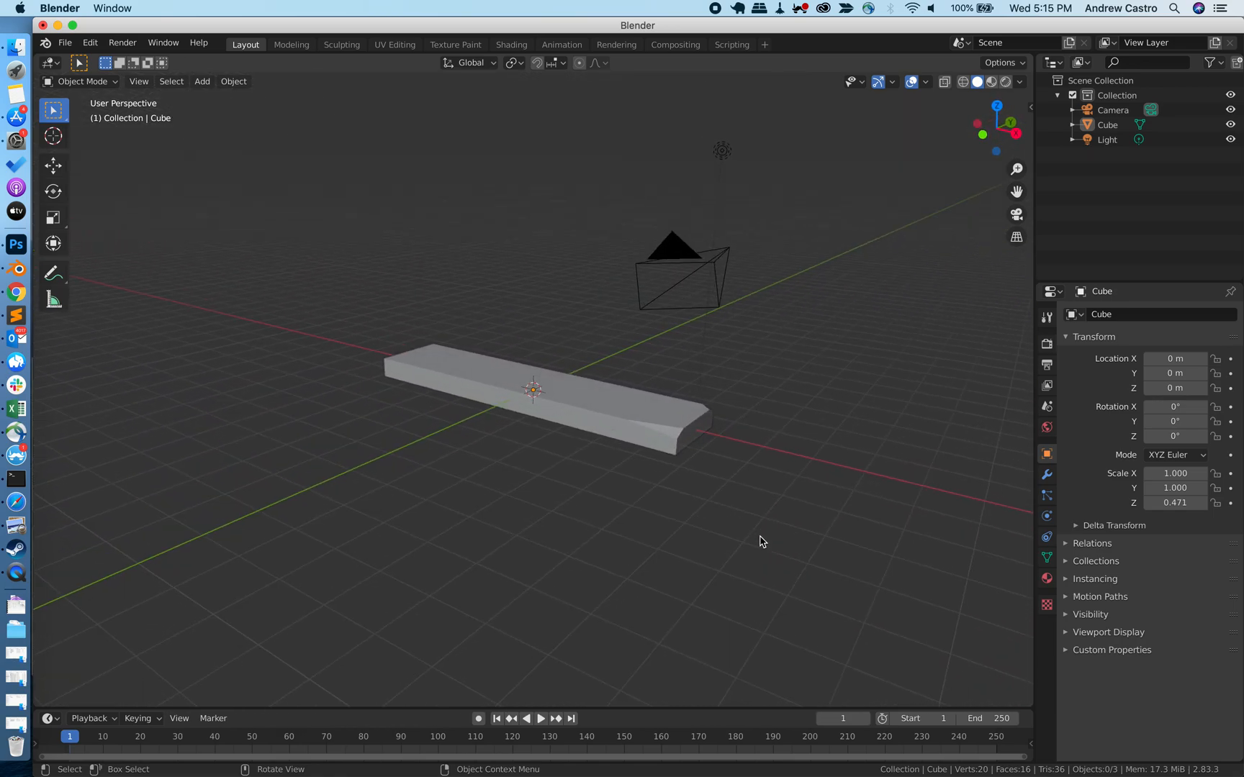
{"action": "scroll", "coordinate": [762, 541], "scroll_direction": "up", "scroll_amount": 2}
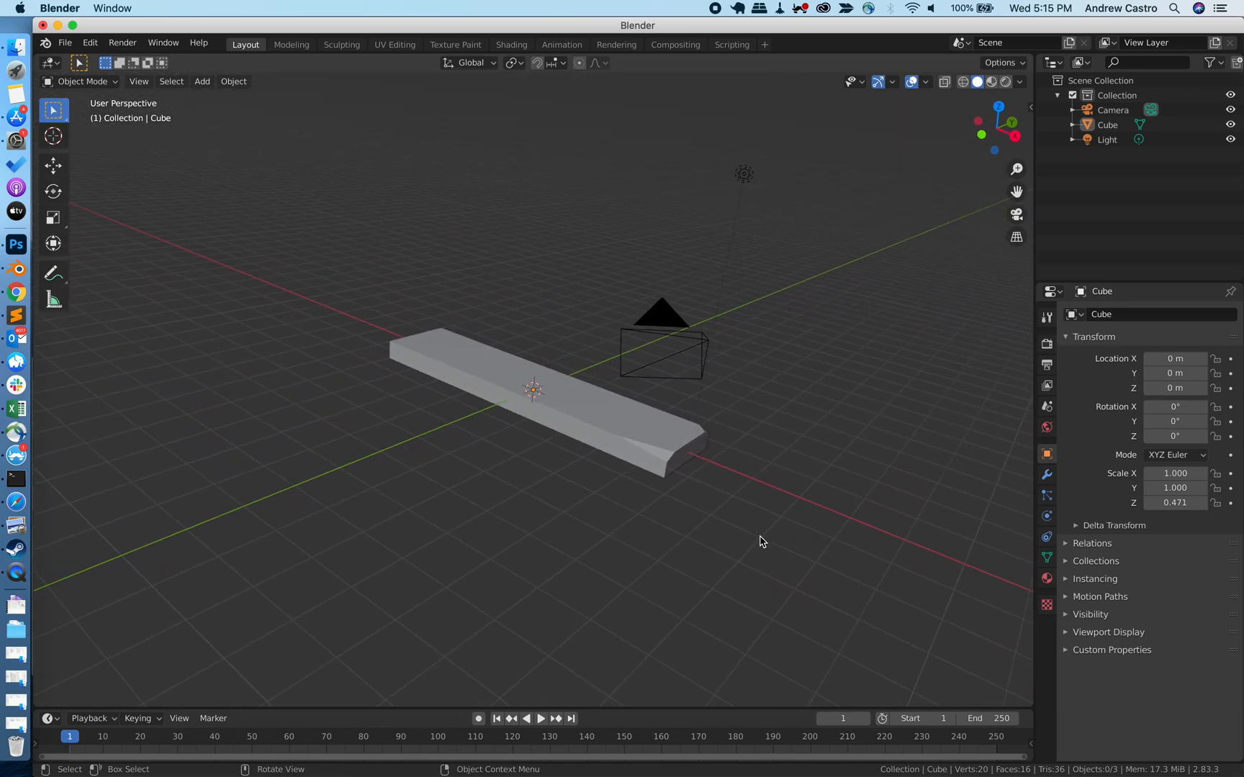
{"action": "key", "text": "Tab"}
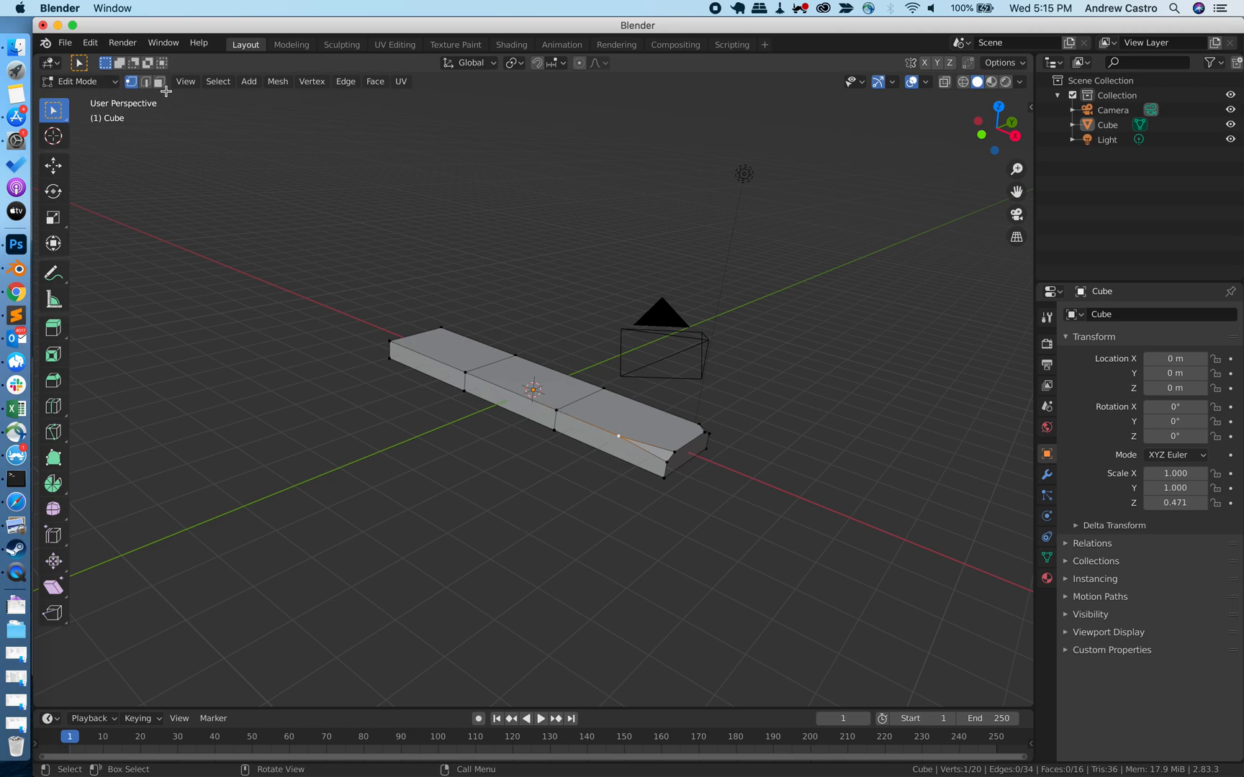
{"action": "left_click", "coordinate": [145, 82]}
{"action": "left_click", "coordinate": [504, 389]}
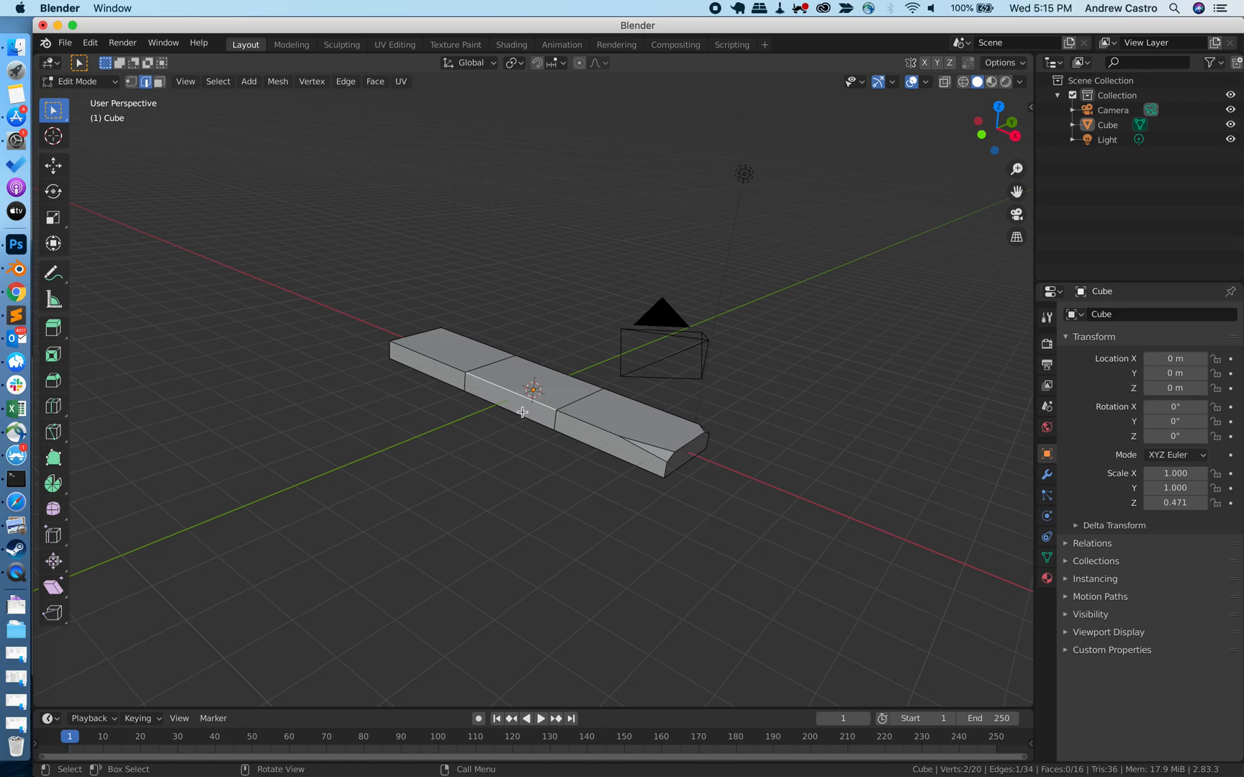
Try to bevel the selected edge with the Bevel tool at a width of about 0.31 m, and undo the bevel.
{"action": "key", "text": "ctrl+b"}
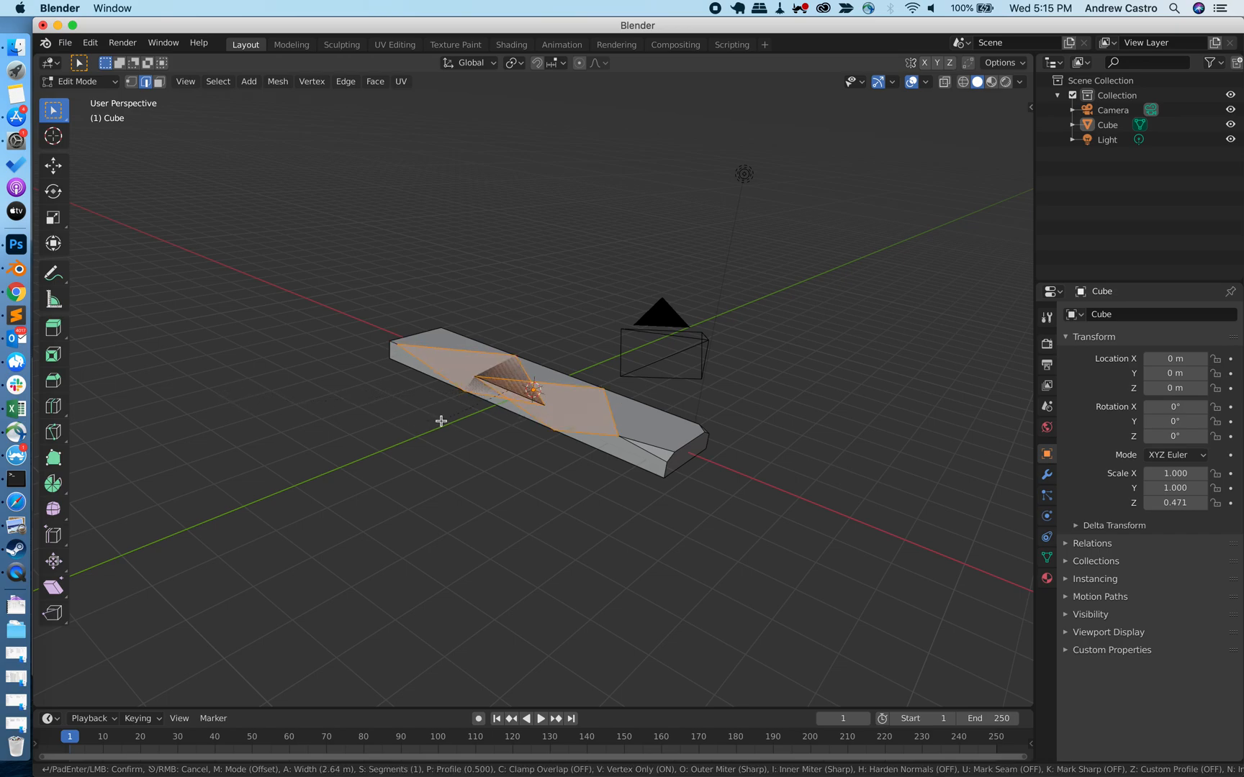
{"action": "key", "text": "Escape"}
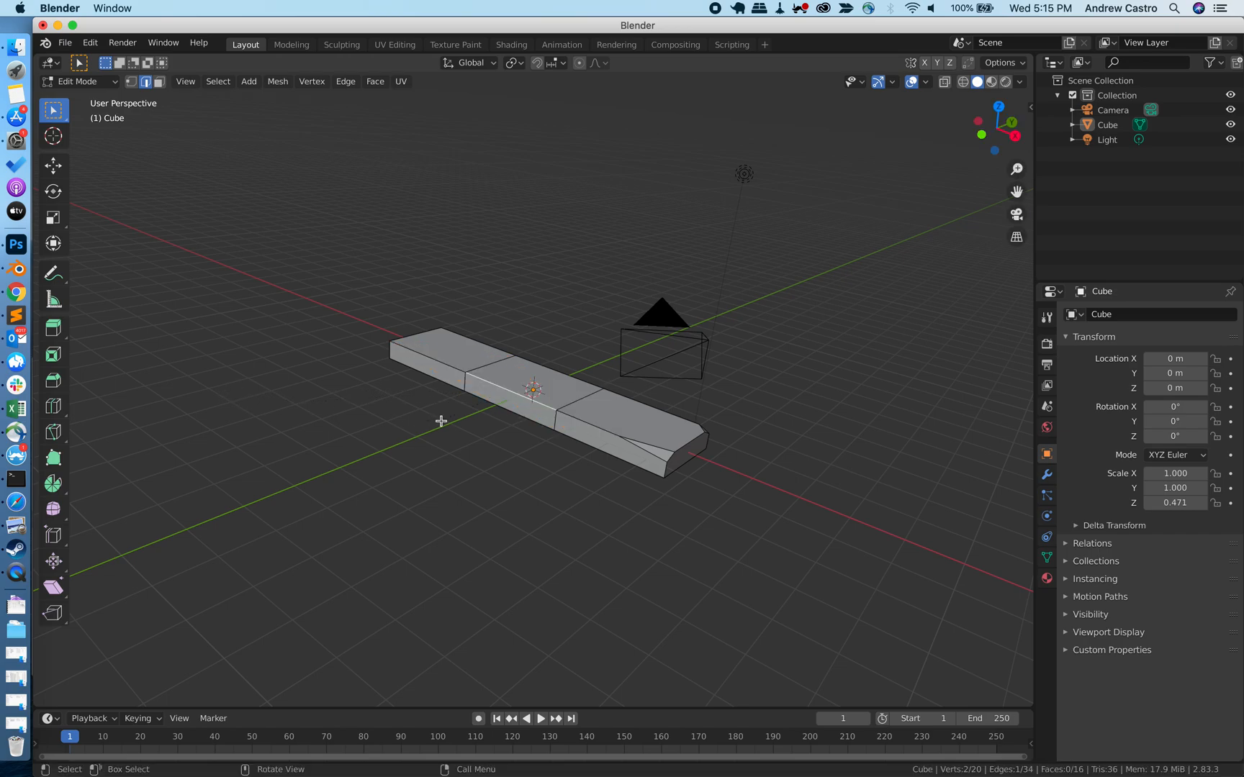
{"action": "left_click", "coordinate": [53, 380]}
{"action": "left_click_drag", "start_coordinate": [459, 376], "coordinate": [458, 380]}
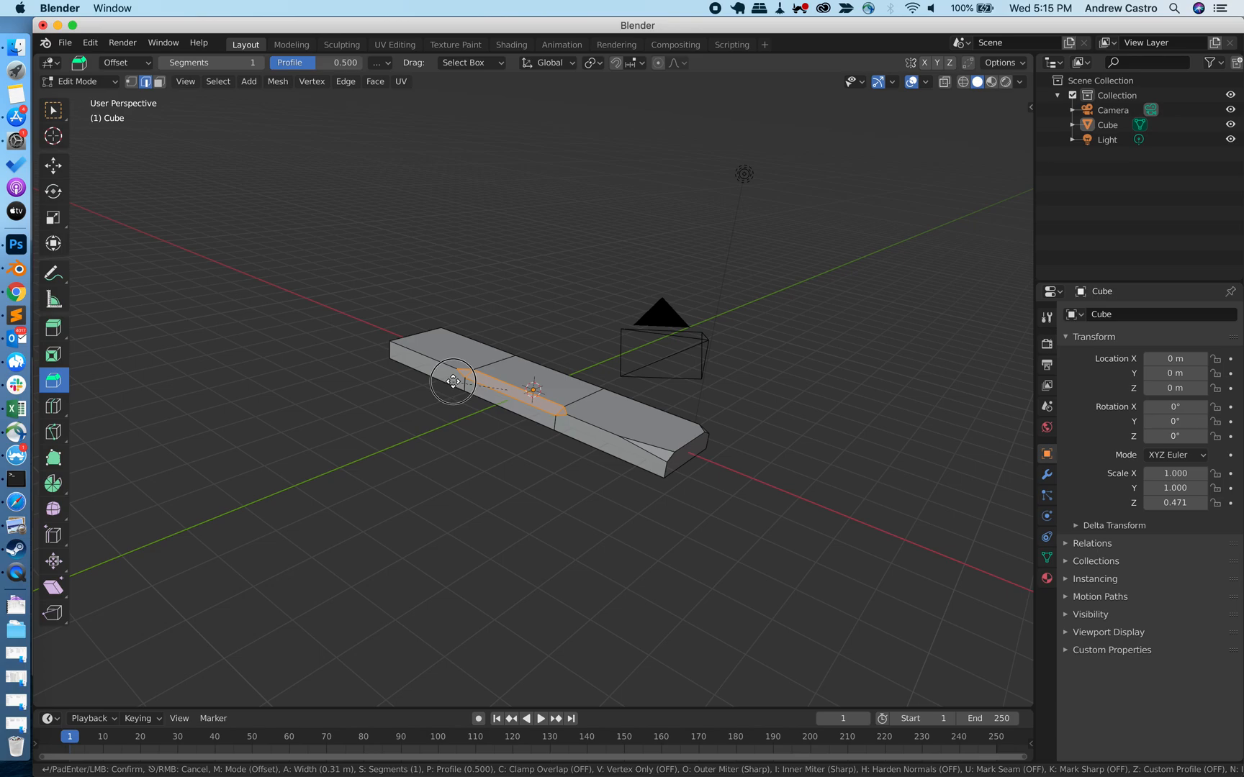
{"action": "left_click", "coordinate": [453, 382]}
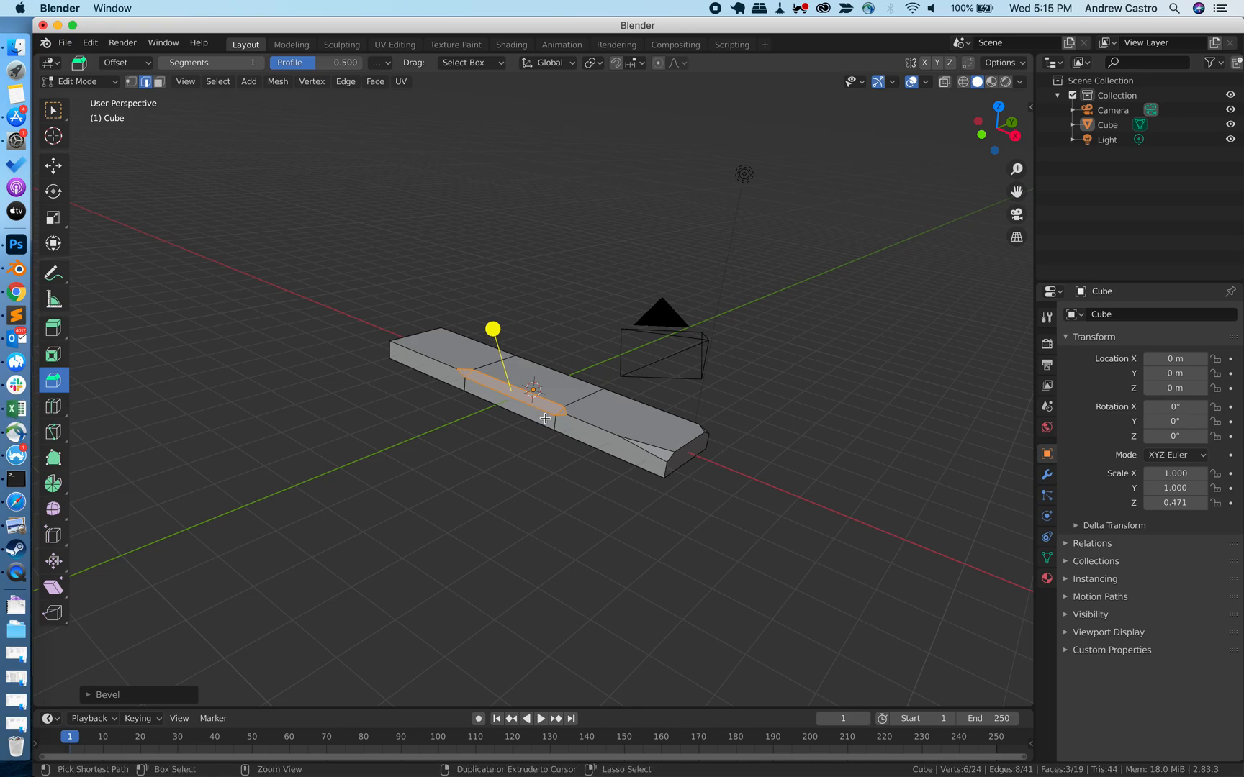
{"action": "key", "text": "ctrl+z"}
Try to bevel the reselected middle edge segment with the Bevel command.
{"action": "left_click", "coordinate": [506, 438]}
{"action": "left_click", "coordinate": [508, 393]}
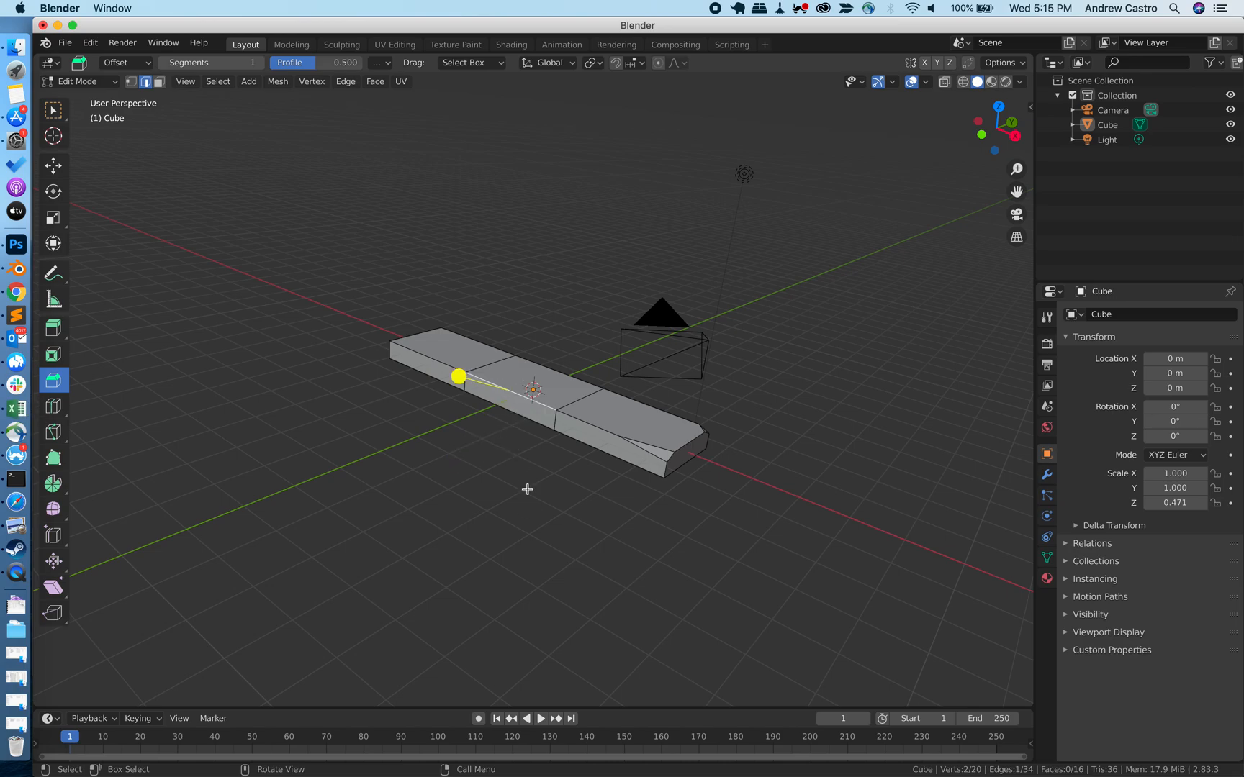
{"action": "key", "text": "ctrl+b"}
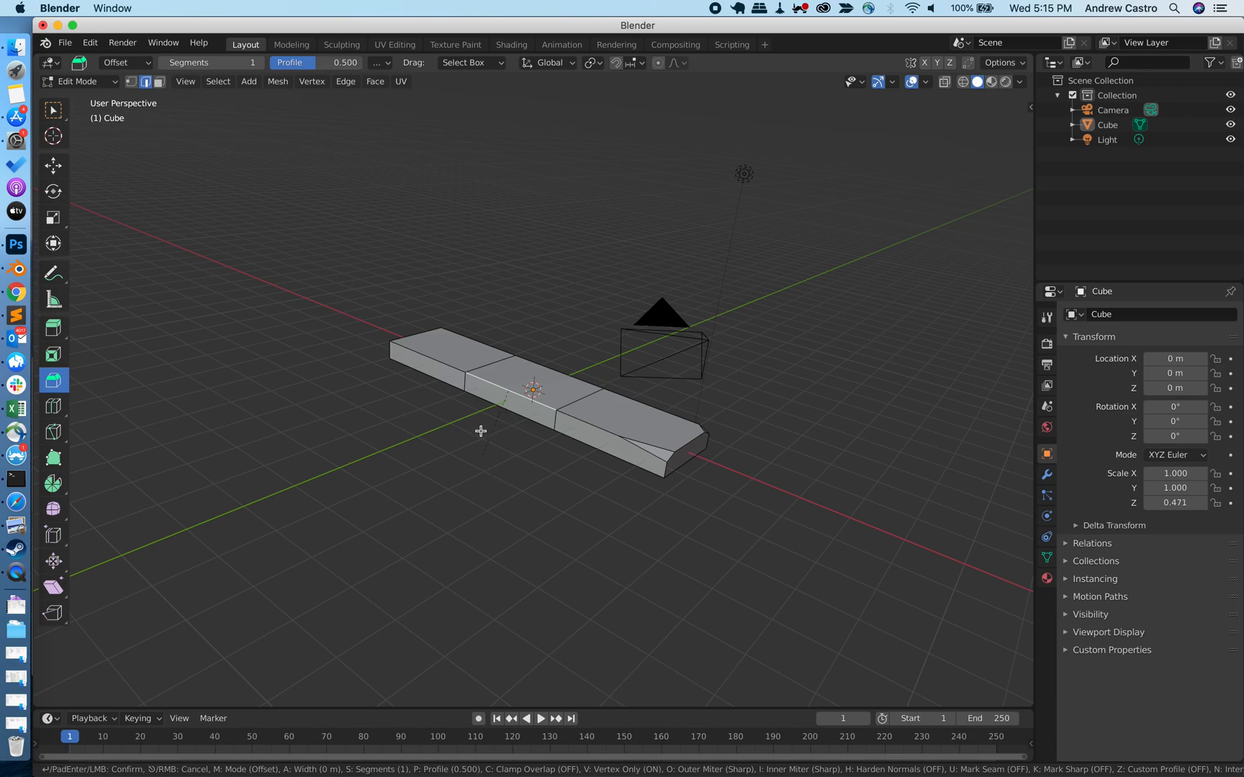
{"action": "left_click", "coordinate": [495, 405]}
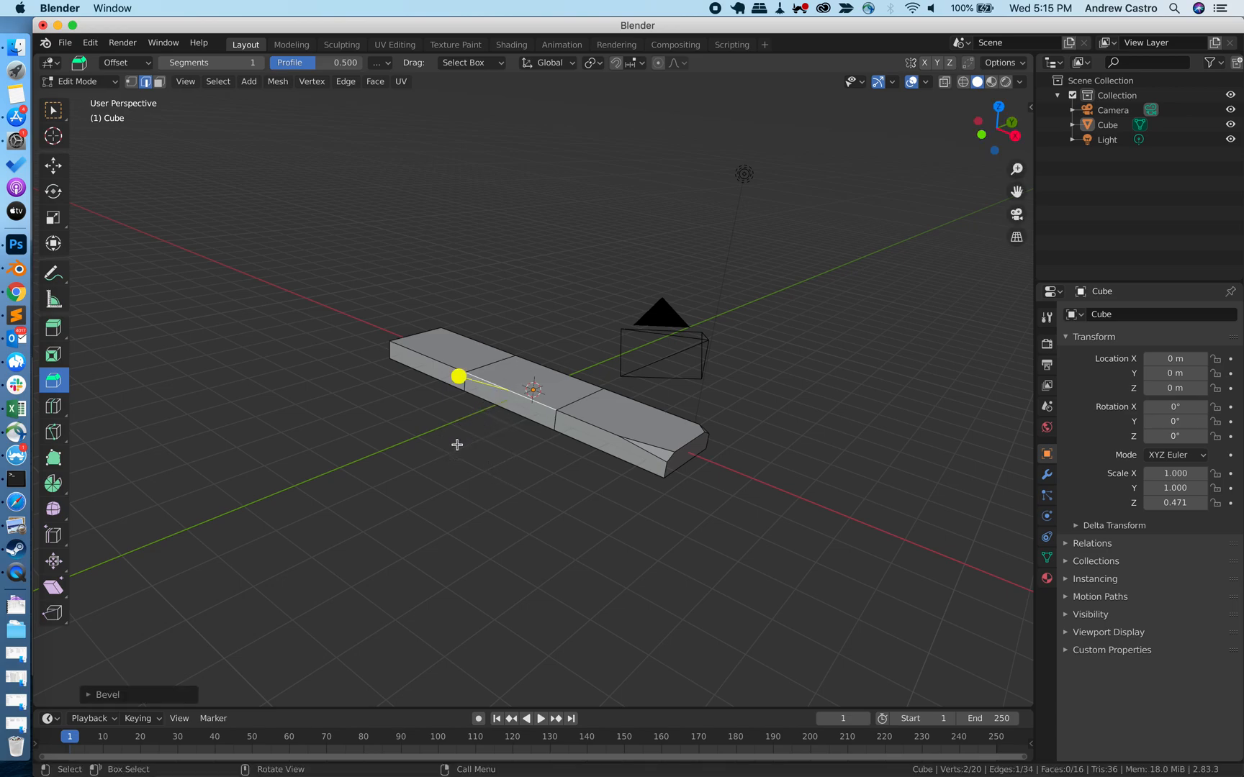
{"action": "left_click_drag", "start_coordinate": [515, 391], "coordinate": [527, 358]}
{"action": "left_click", "coordinate": [514, 394]}
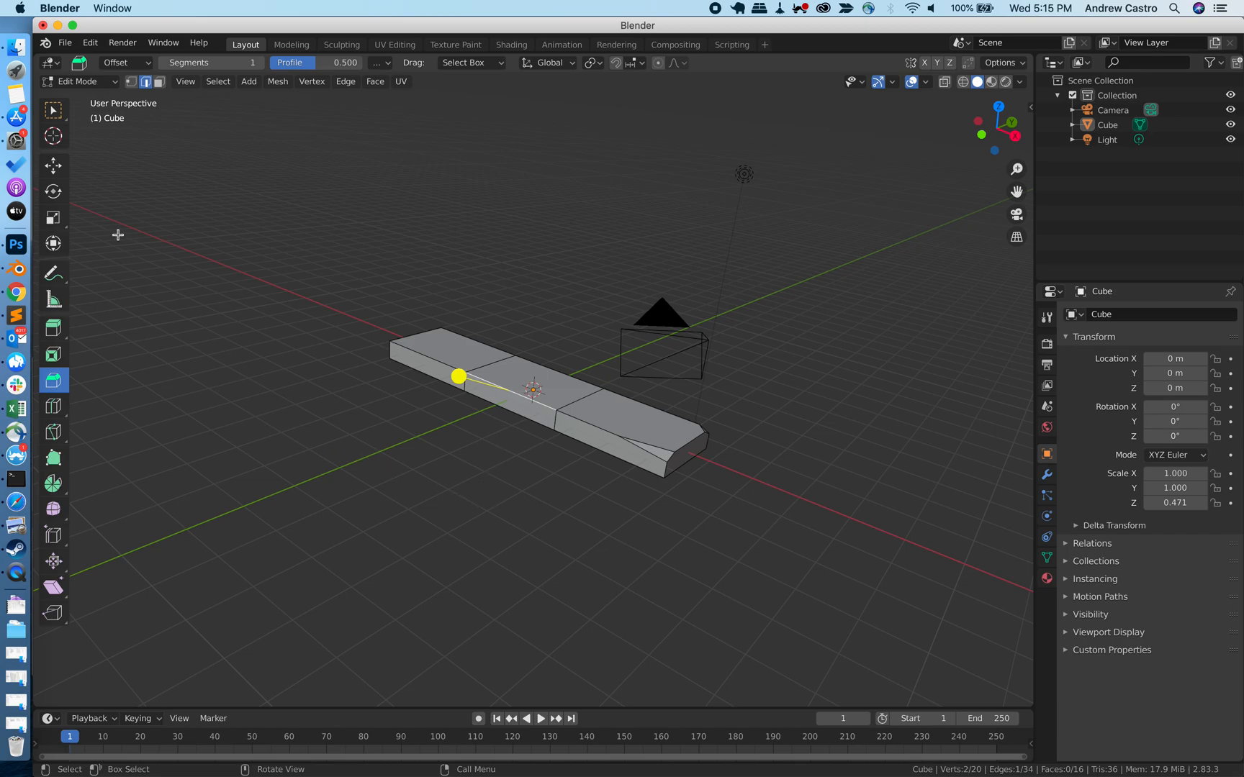
Return to the Select Box tool and bevel the middle -Y upper edge segment with Vertex Only off and a width of about 0.3 m.
{"action": "left_click", "coordinate": [53, 113]}
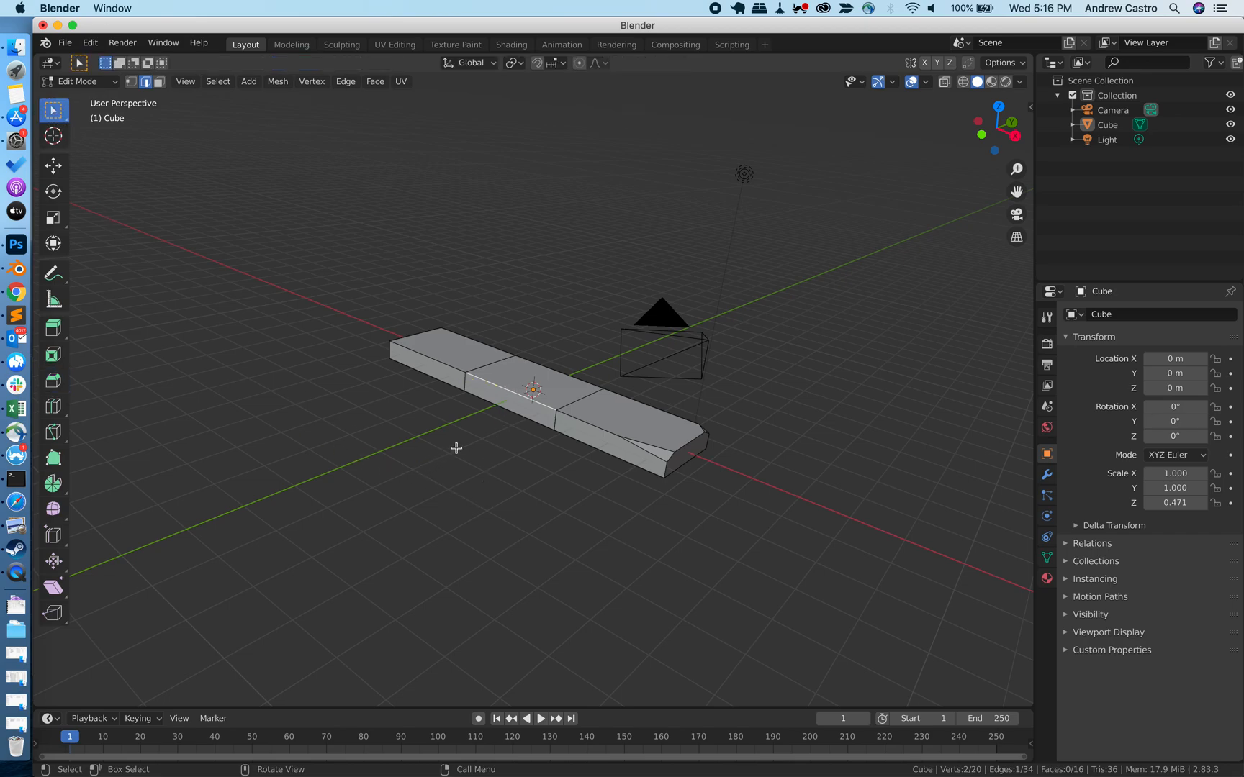
{"action": "left_click", "coordinate": [563, 448]}
{"action": "left_click", "coordinate": [501, 390]}
{"action": "key", "text": "ctrl+b"}
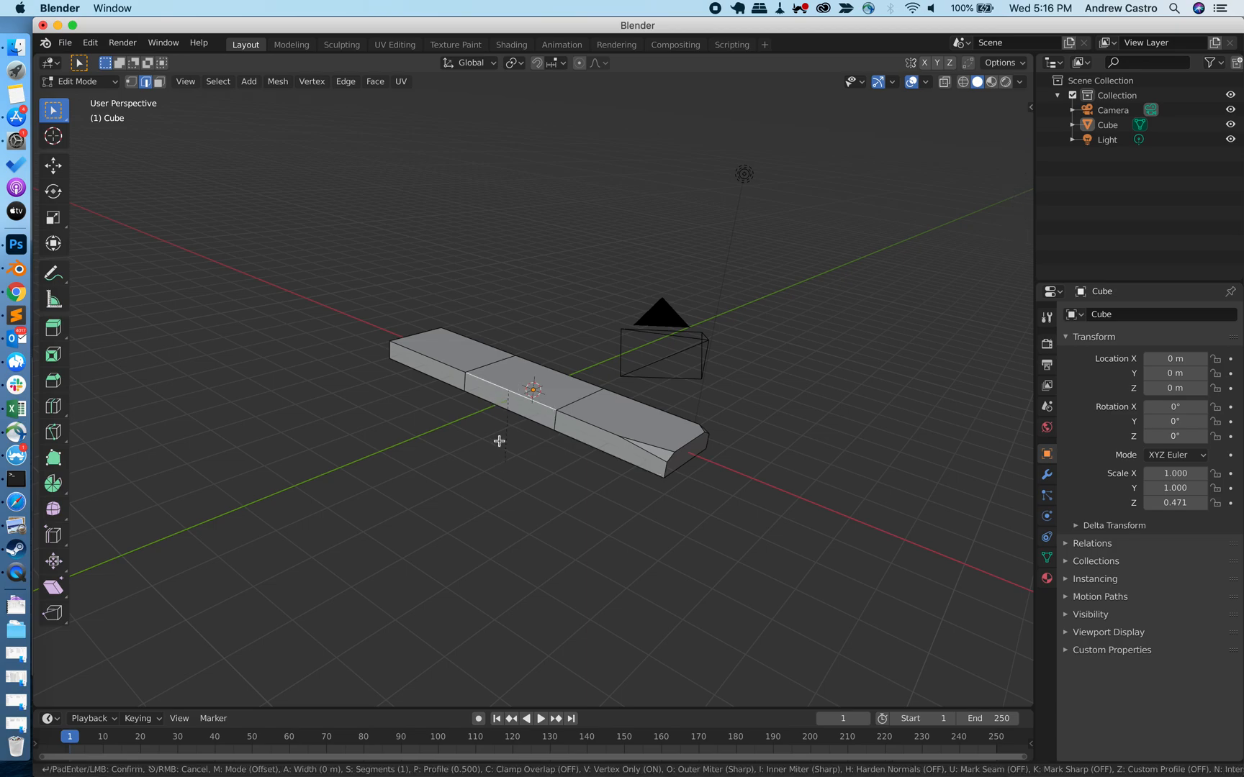
{"action": "left_click", "coordinate": [502, 409]}
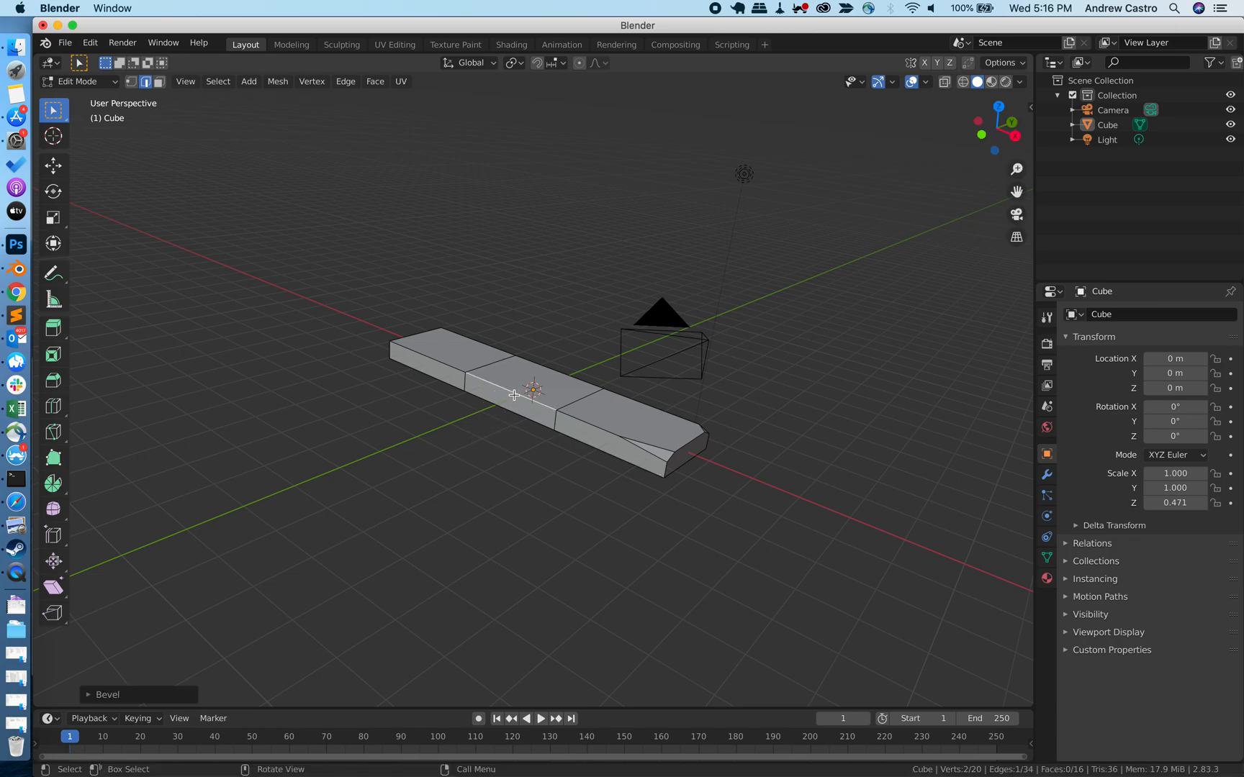
{"action": "key", "text": "ctrl+shift+b"}
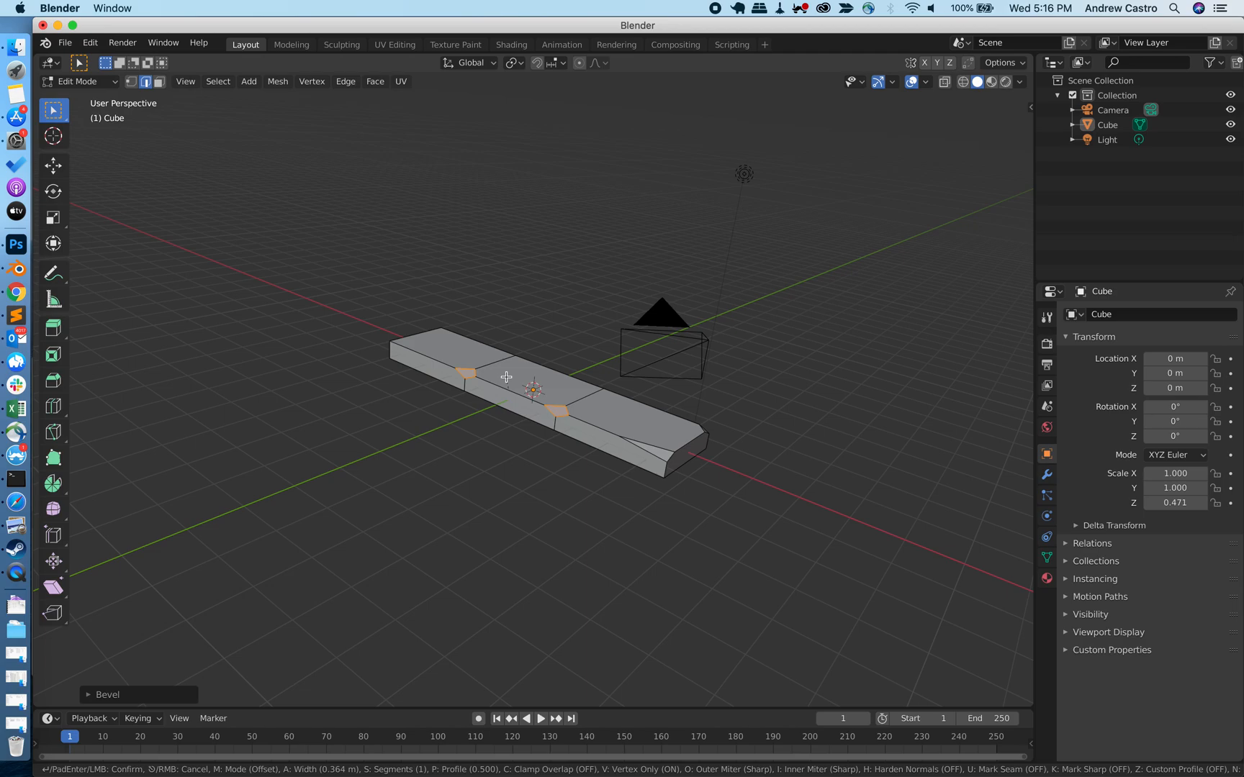
{"action": "key", "text": "v"}
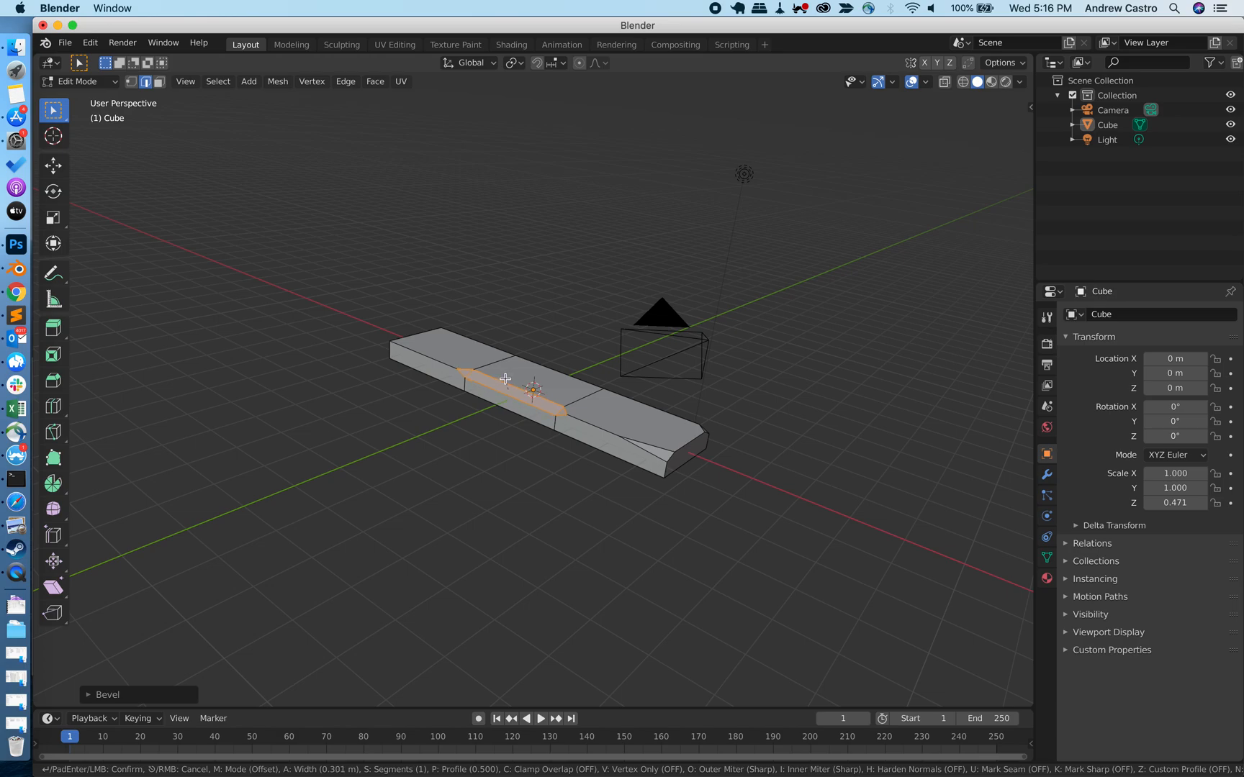
{"action": "left_click", "coordinate": [506, 378]}
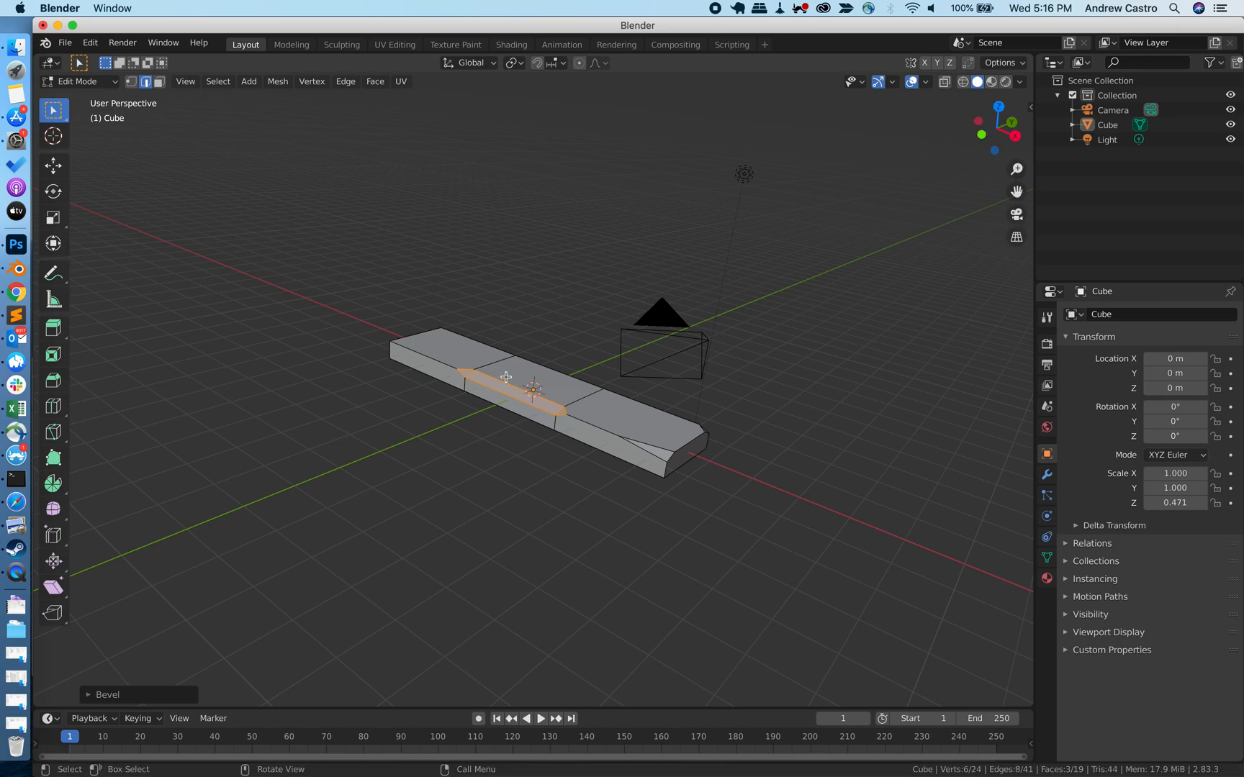
{"action": "left_click", "coordinate": [534, 451]}
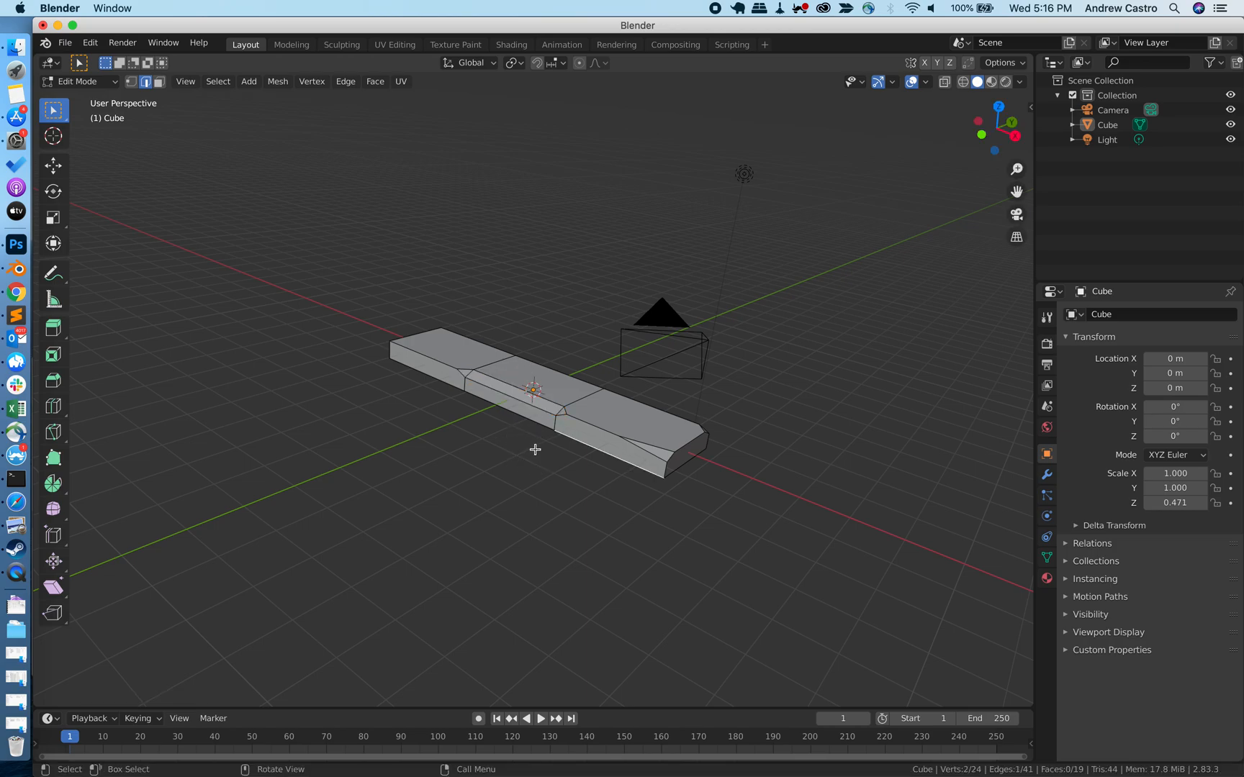
In vertex selection, slide the edge bevel's tip vertex nearer the +X end along the upper -Y edge toward that end by about 0.4.
{"action": "left_click", "coordinate": [131, 83]}
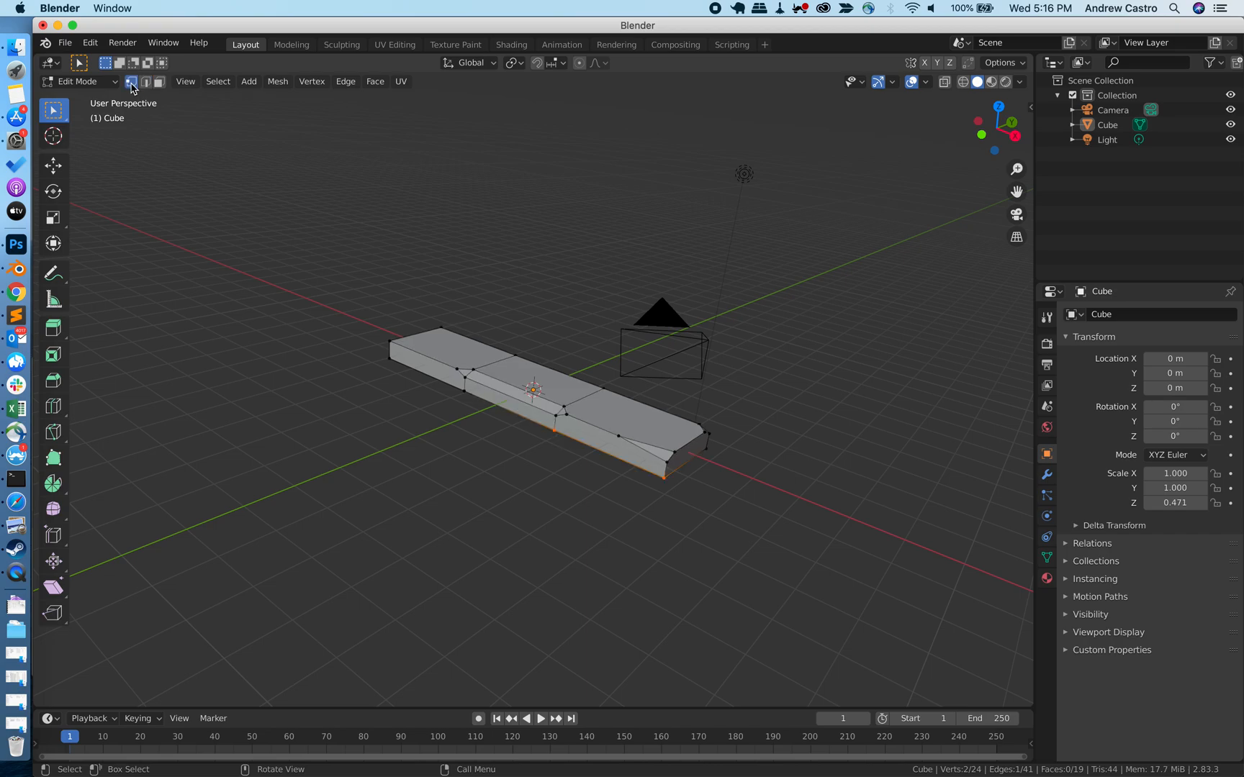
{"action": "left_click", "coordinate": [567, 415]}
{"action": "key", "text": "g"}
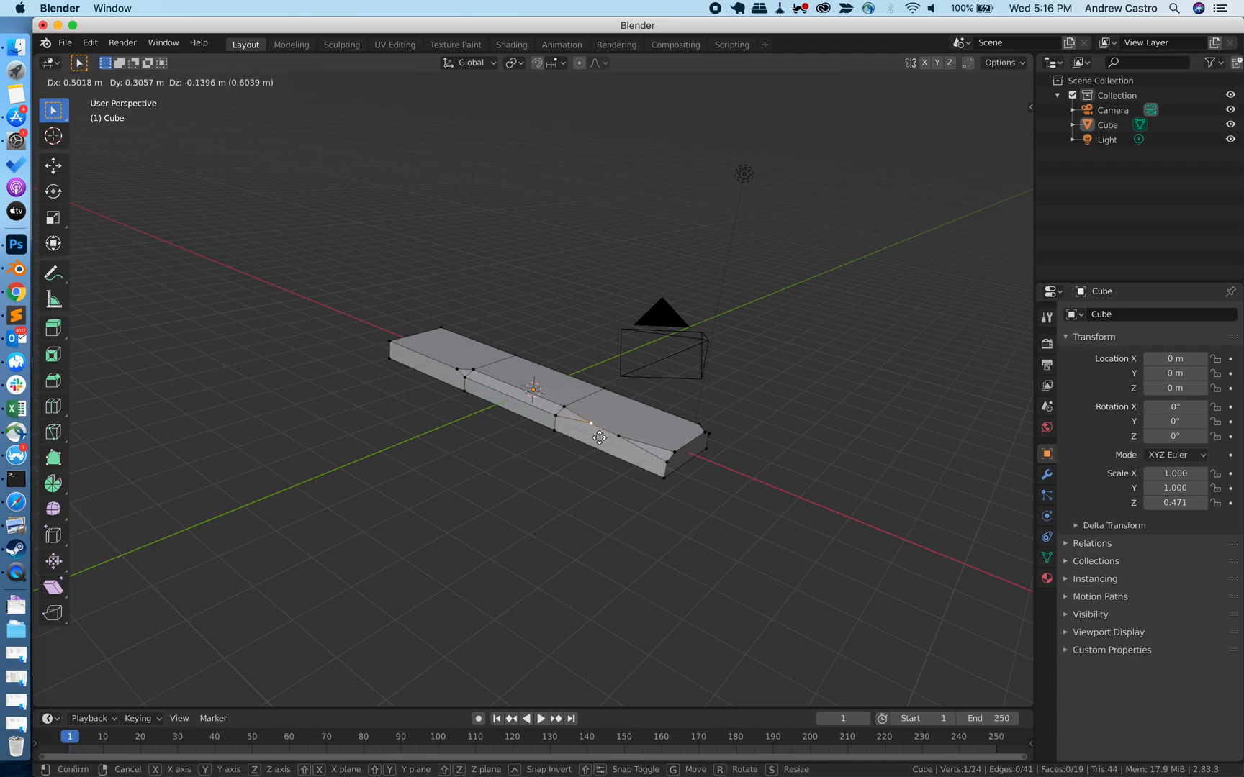
{"action": "key", "text": "g"}
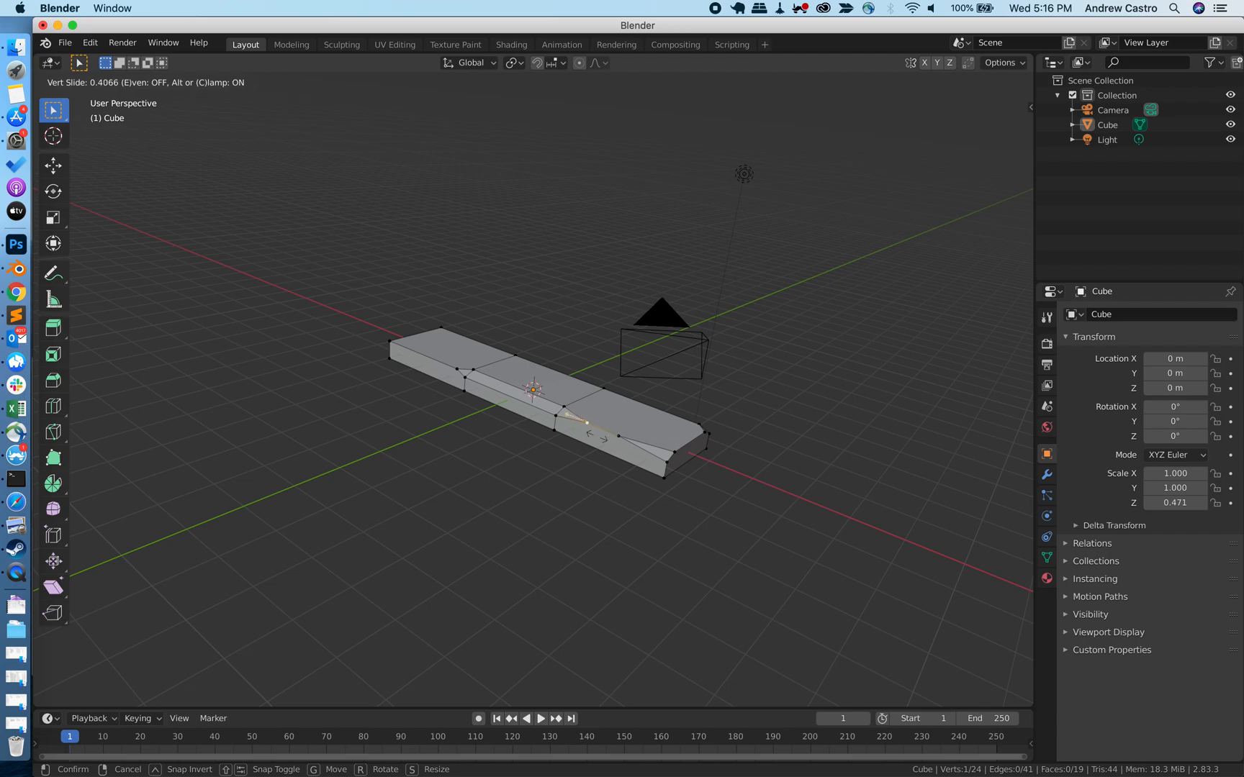
{"action": "left_click", "coordinate": [594, 437]}
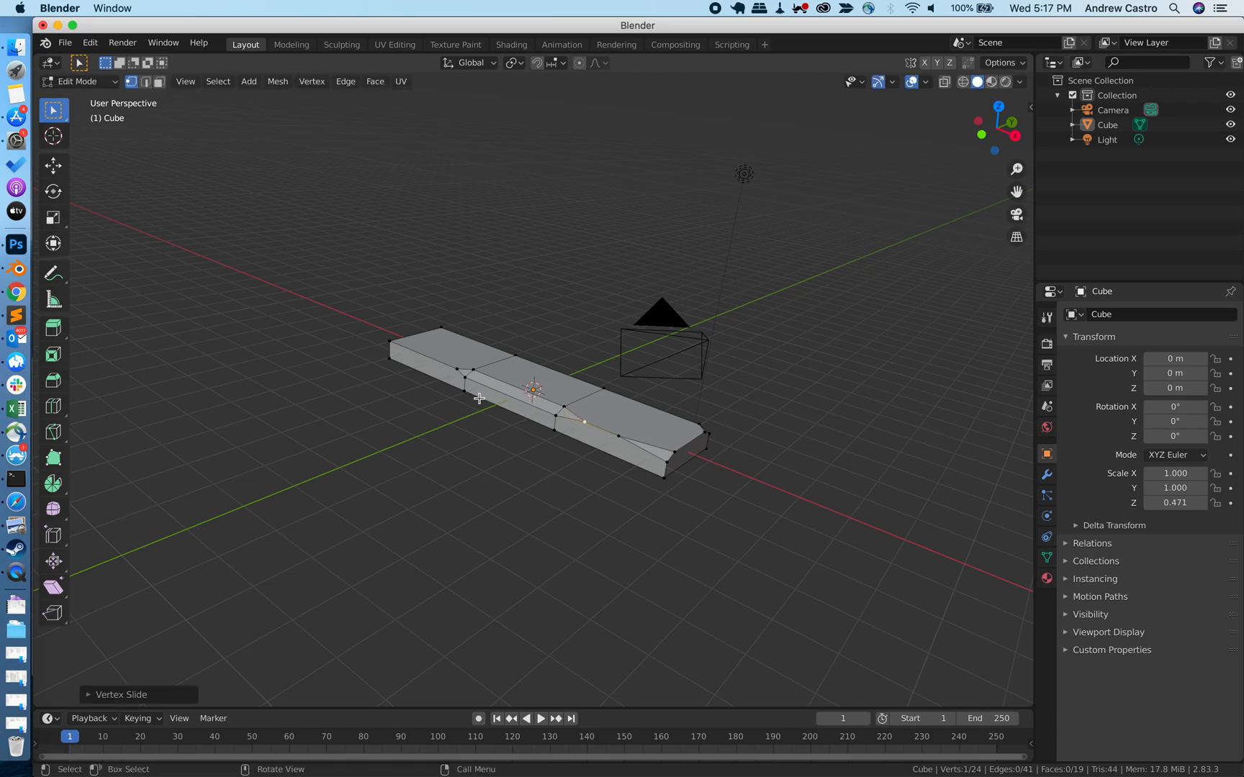
Slide the edge bevel's tip vertex nearer the -X end along the upper -Y edge toward that end by about 0.52.
{"action": "left_click", "coordinate": [454, 378]}
{"action": "key", "text": "shift+v"}
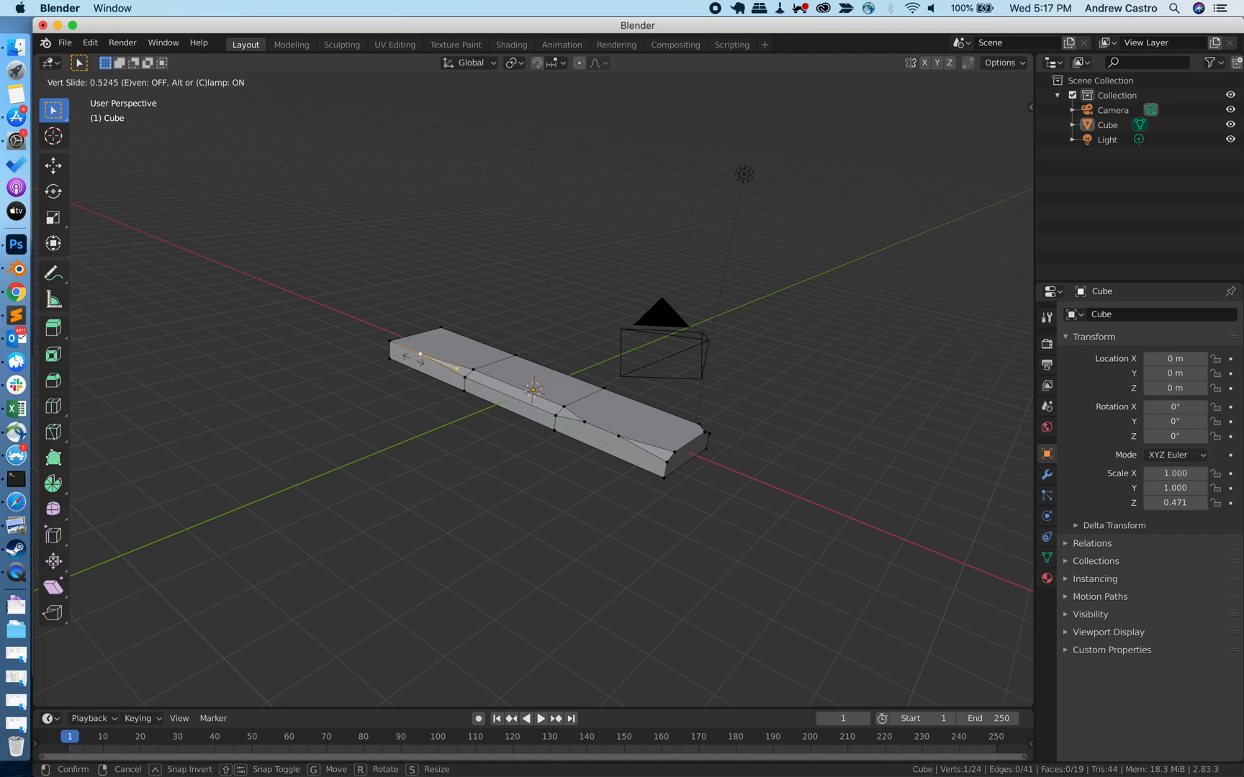
{"action": "left_click", "coordinate": [412, 358]}
Examine the bevelled and slid vertices along the block's -Y side from above and from several angles.
{"action": "scroll", "coordinate": [562, 469], "scroll_direction": "up", "scroll_amount": 2}
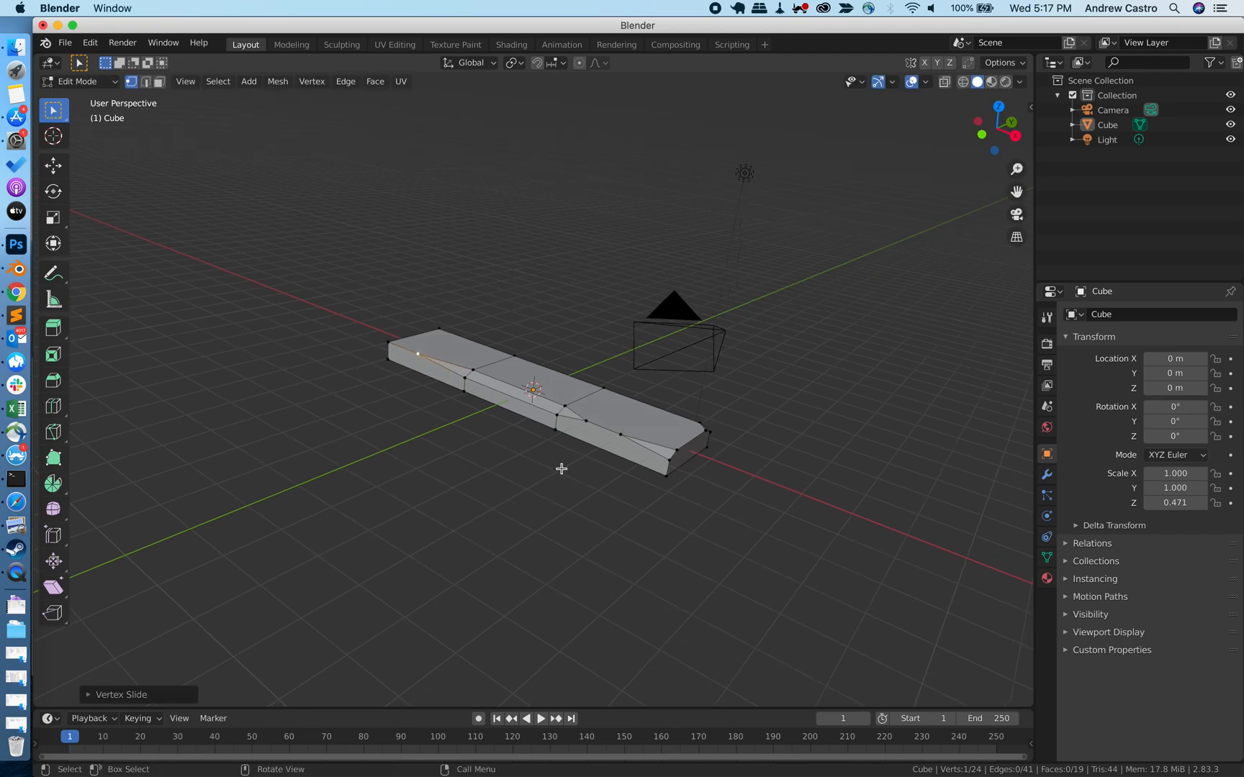
{"action": "scroll", "coordinate": [561, 469], "scroll_direction": "right", "scroll_amount": 6}
{"action": "scroll", "coordinate": [562, 468], "scroll_direction": "up", "scroll_amount": 6}
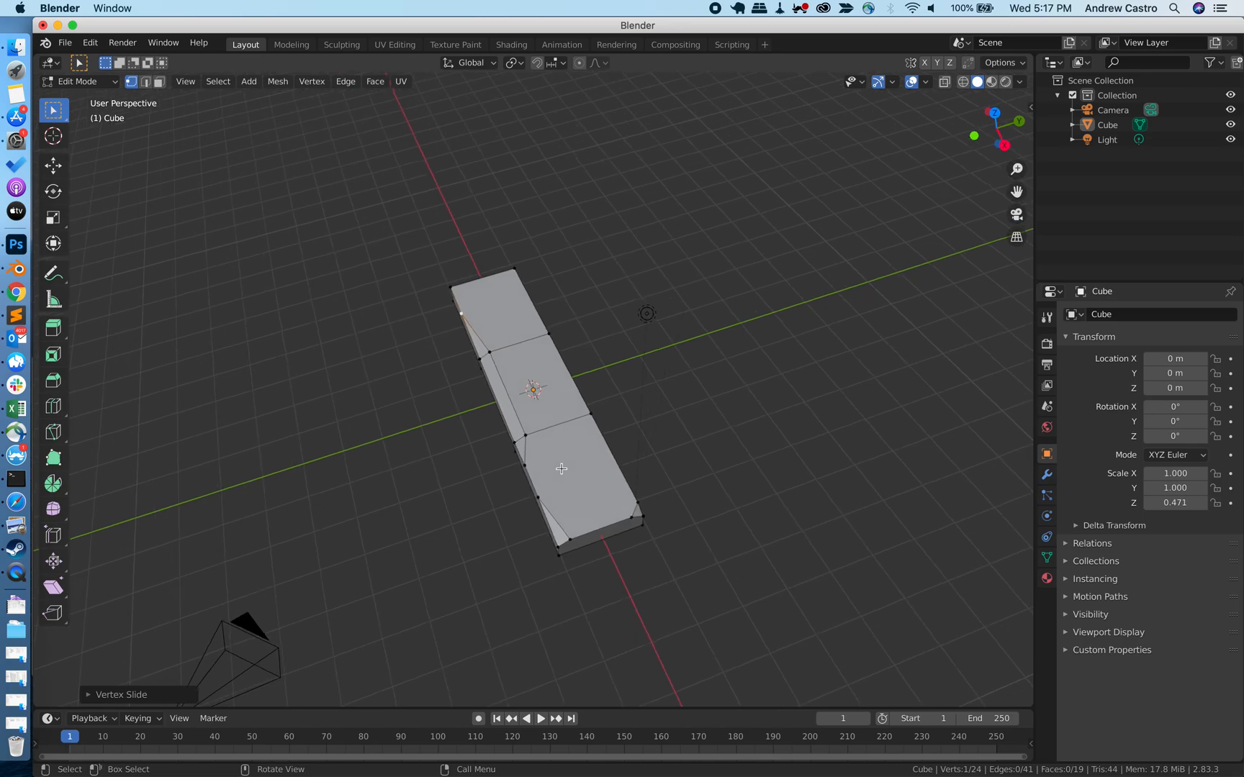
{"action": "scroll", "coordinate": [562, 468], "scroll_direction": "right", "scroll_amount": 3}
{"action": "scroll", "coordinate": [561, 469], "scroll_direction": "down", "scroll_amount": 4}
{"action": "scroll", "coordinate": [561, 469], "scroll_direction": "left", "scroll_amount": 3}
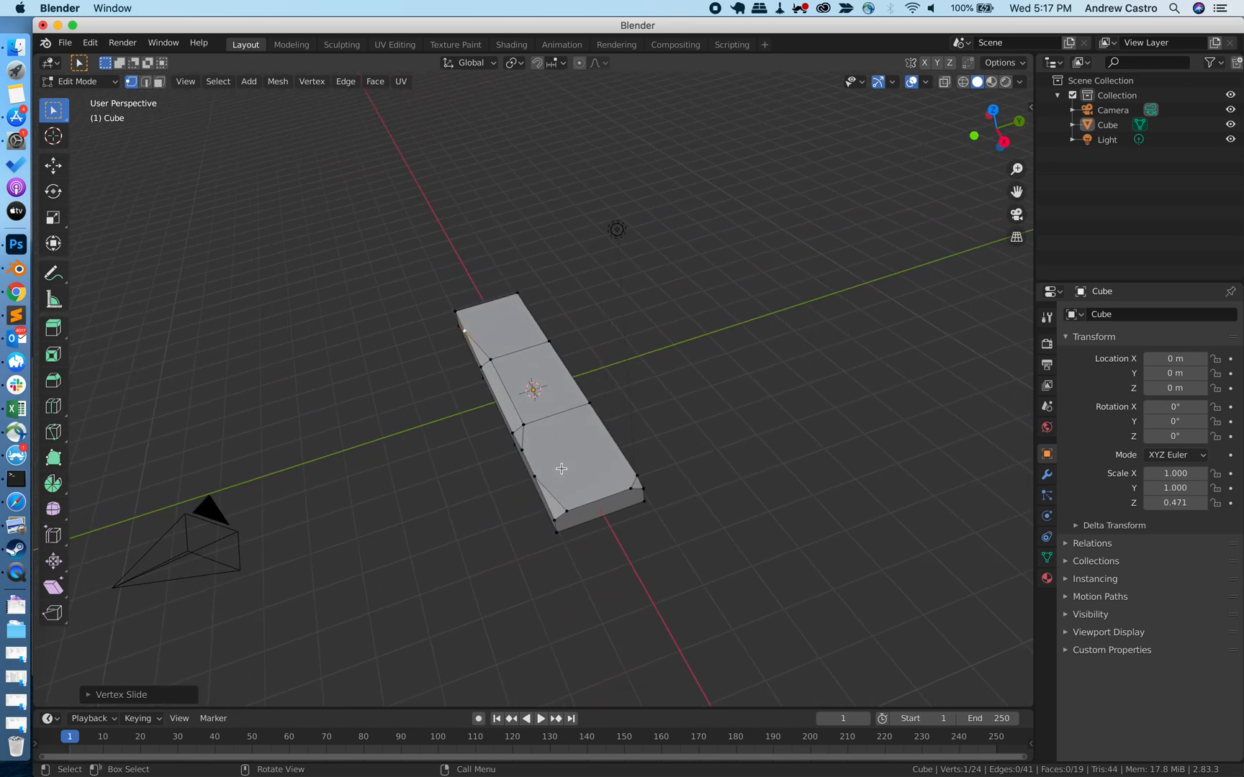
{"action": "scroll", "coordinate": [562, 469], "scroll_direction": "left", "scroll_amount": 5}
{"action": "scroll", "coordinate": [561, 469], "scroll_direction": "left", "scroll_amount": 5}
Slide the corner bevel's vertex on the upper +Y edge toward -X, to about the middle of the block's +X section.
{"action": "scroll", "coordinate": [562, 469], "scroll_direction": "right", "scroll_amount": 10}
{"action": "scroll", "coordinate": [561, 469], "scroll_direction": "down", "scroll_amount": 2}
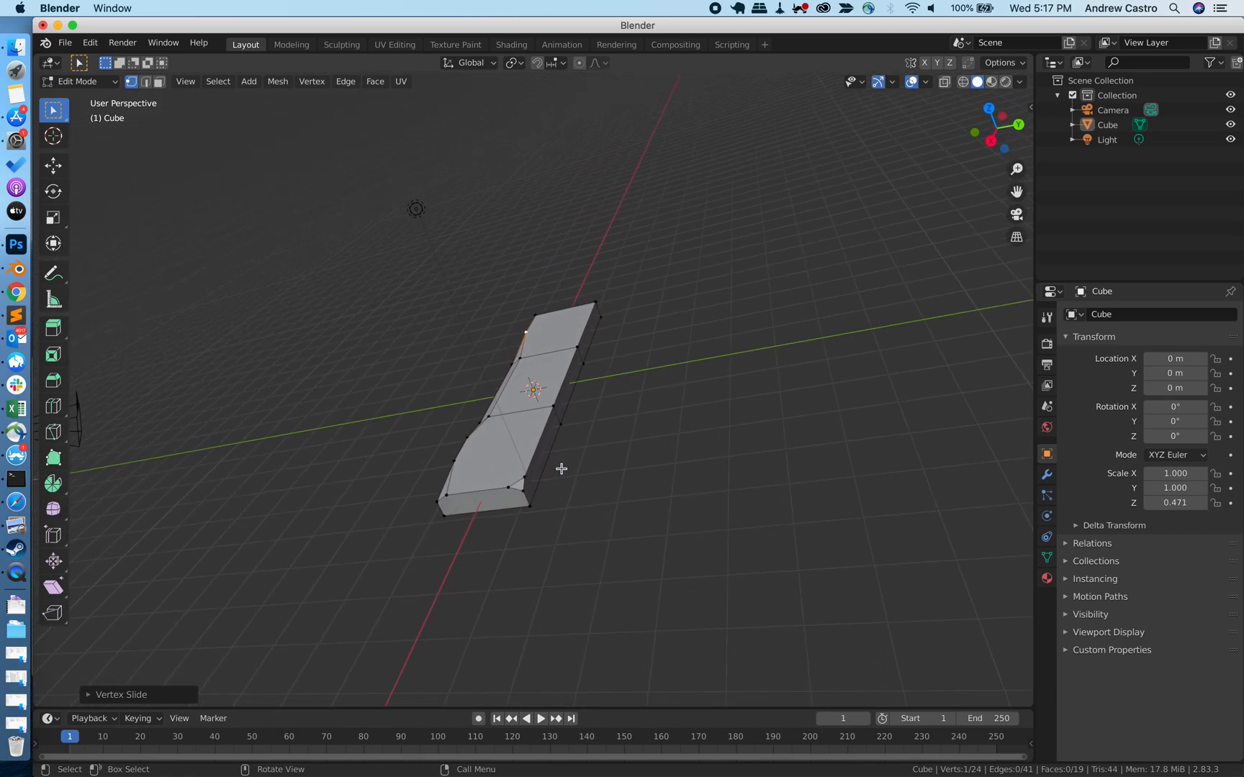
{"action": "left_click", "coordinate": [523, 477]}
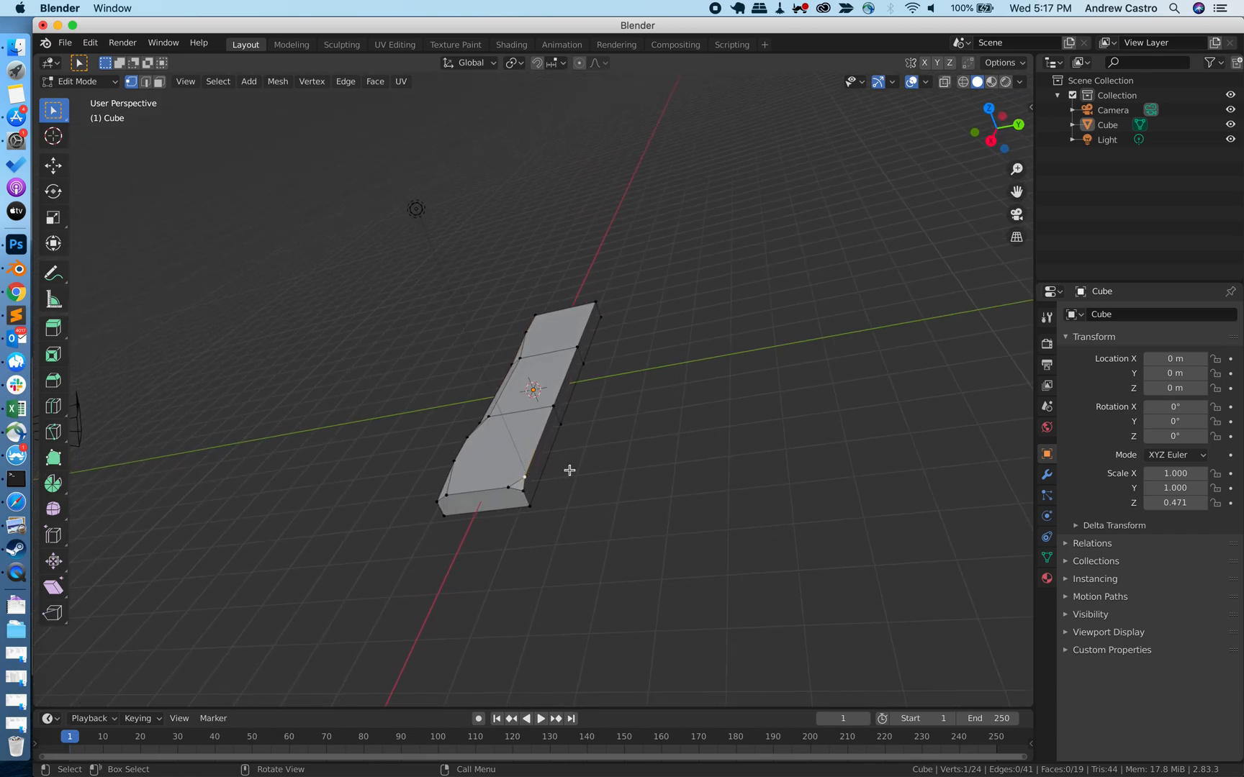
{"action": "key", "text": "shift+v"}
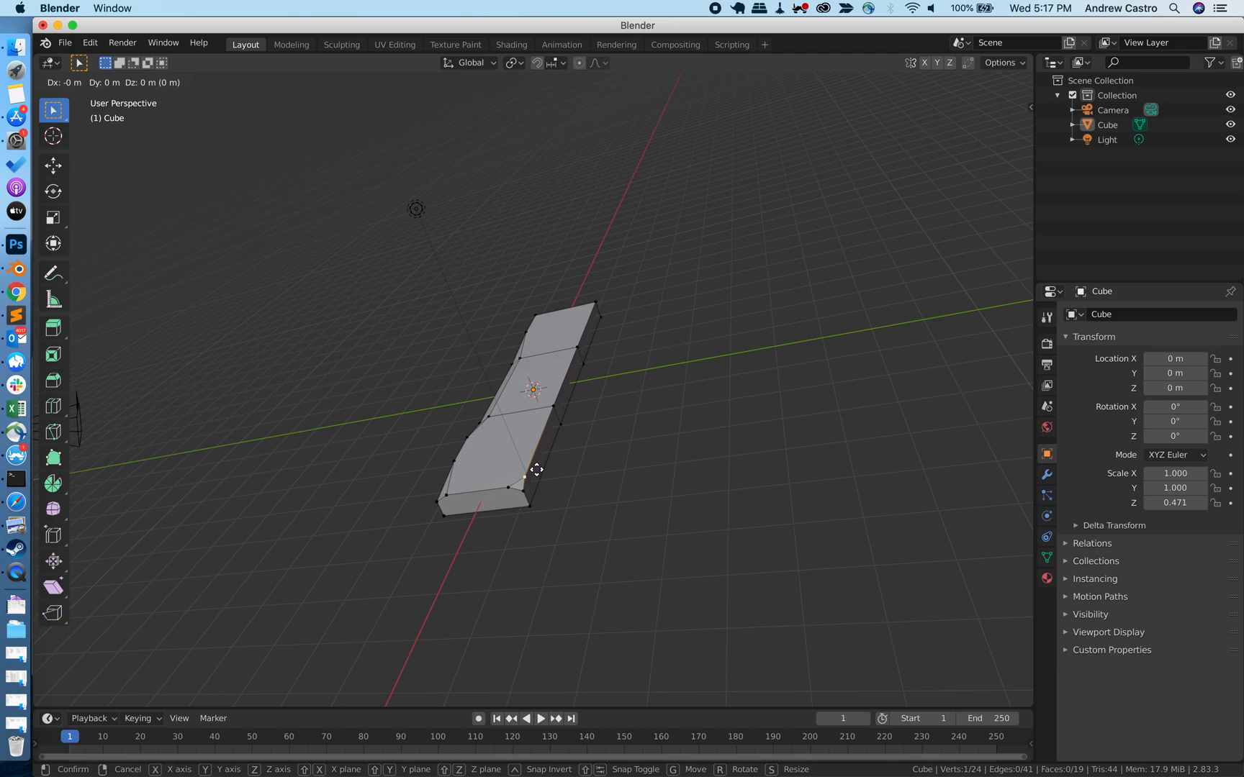
{"action": "left_click", "coordinate": [545, 445]}
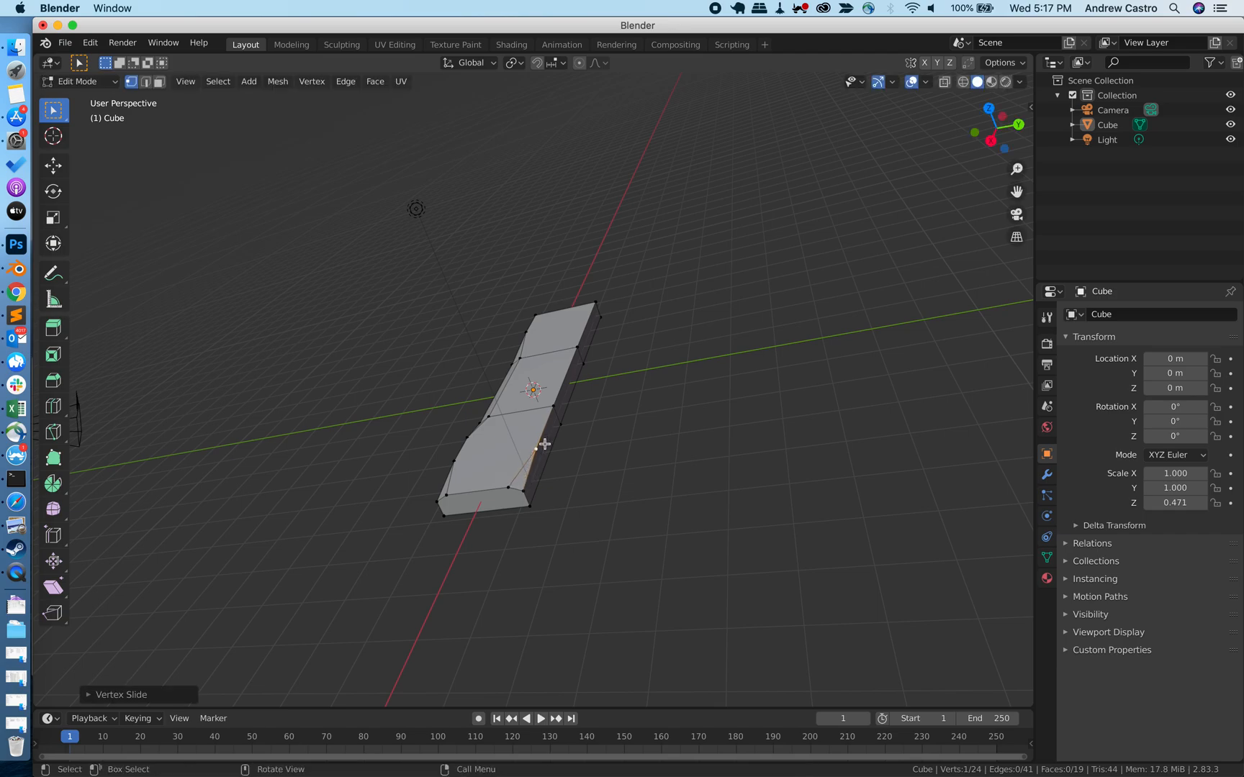
{"action": "middle_click_drag", "start_coordinate": [638, 525], "coordinate": [640, 527]}
{"action": "scroll", "coordinate": [640, 527], "scroll_direction": "right", "scroll_amount": 10}
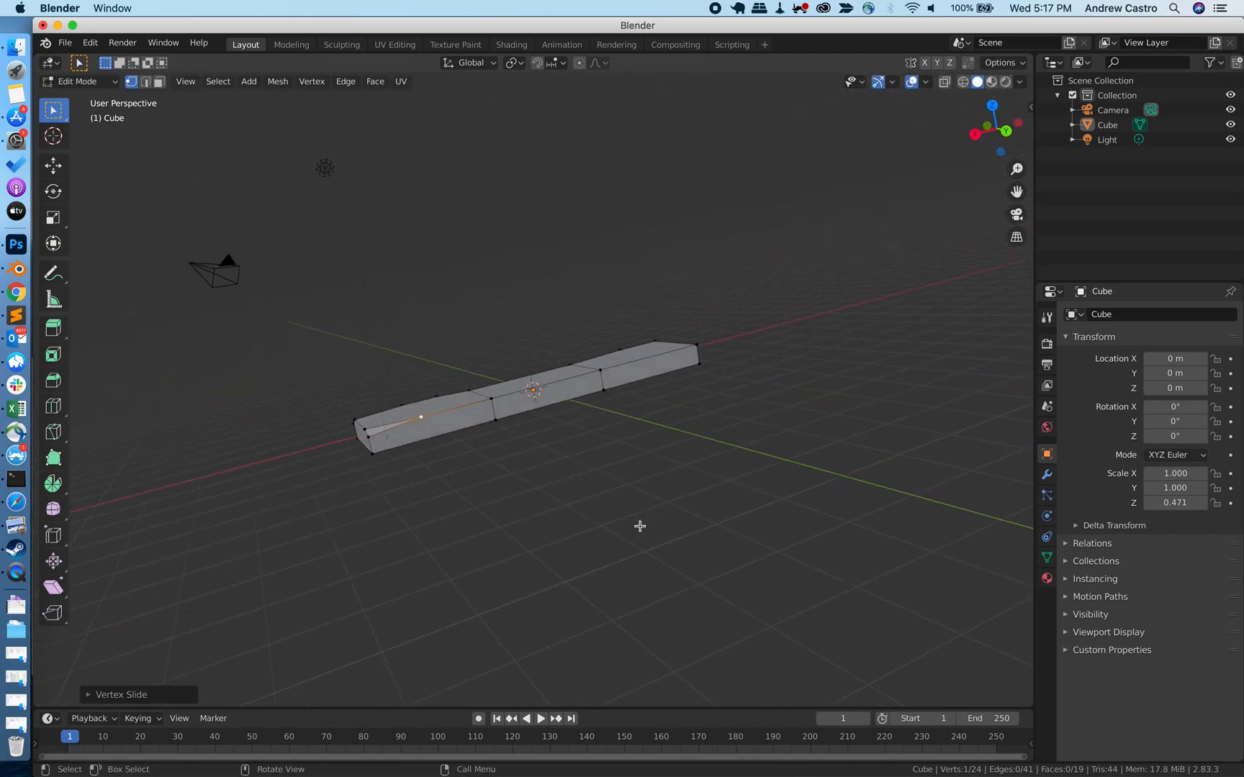
{"action": "scroll", "coordinate": [640, 526], "scroll_direction": "right", "scroll_amount": 15}
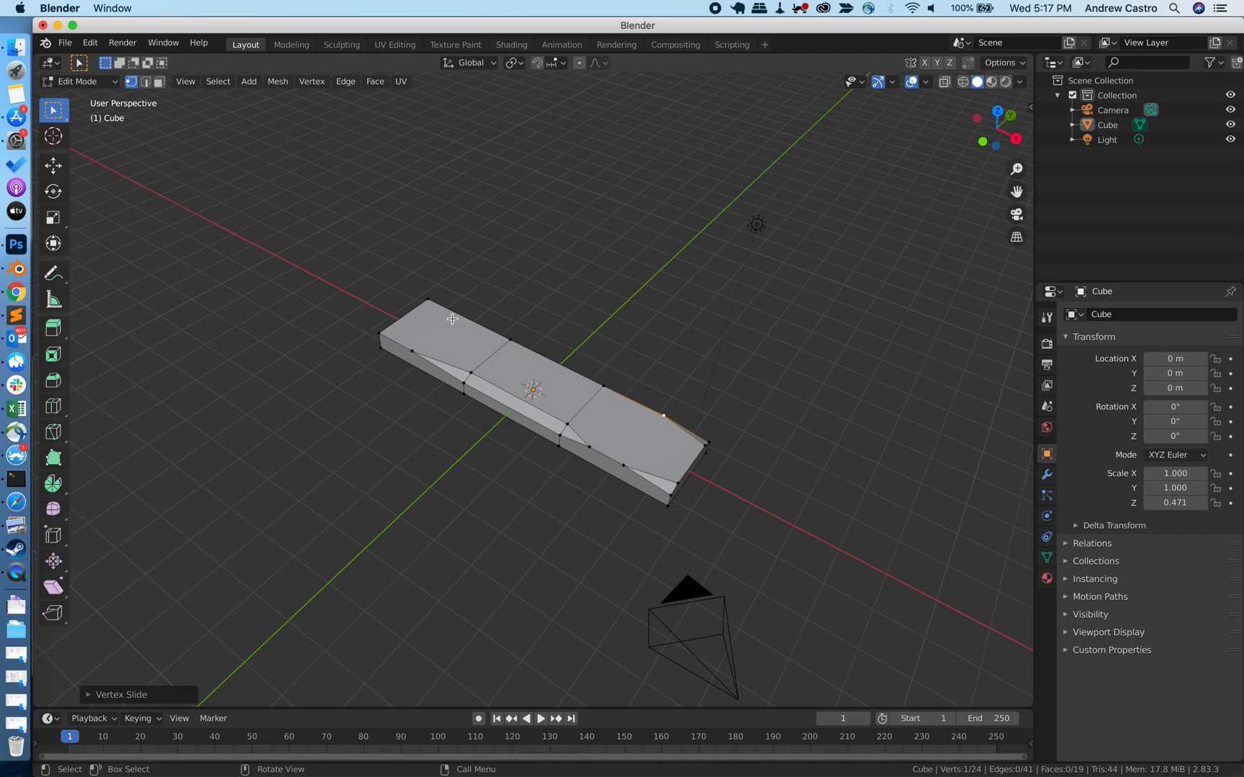
{"action": "key", "text": "KP_3"}
{"action": "key", "text": "KP_1"}
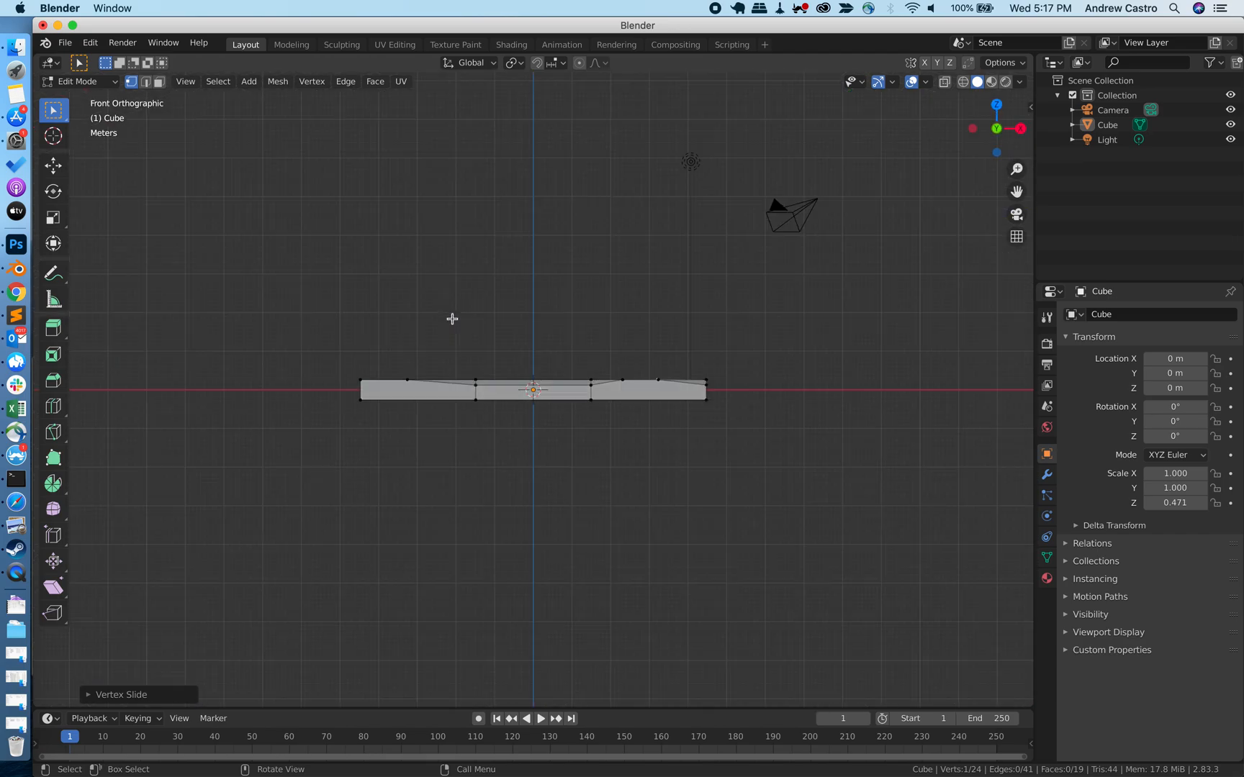
{"action": "key", "text": "KP_7"}
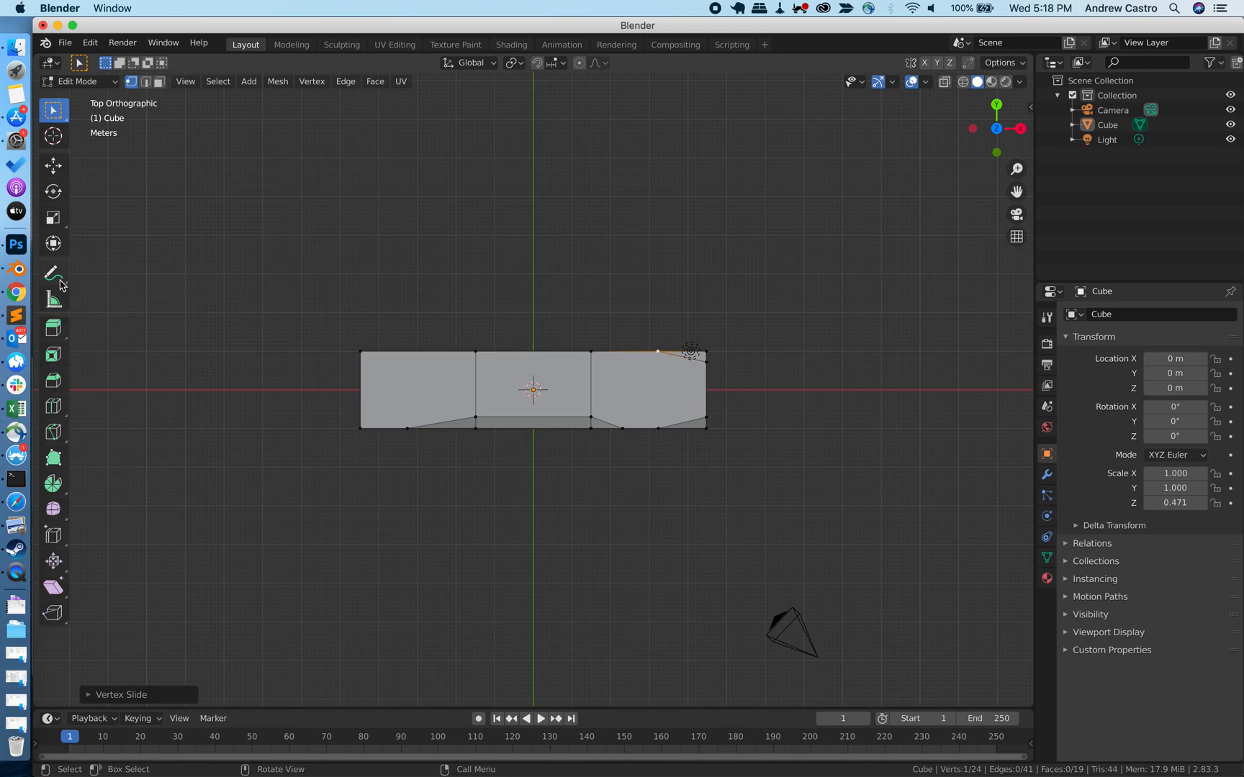
{"action": "key", "text": "k"}
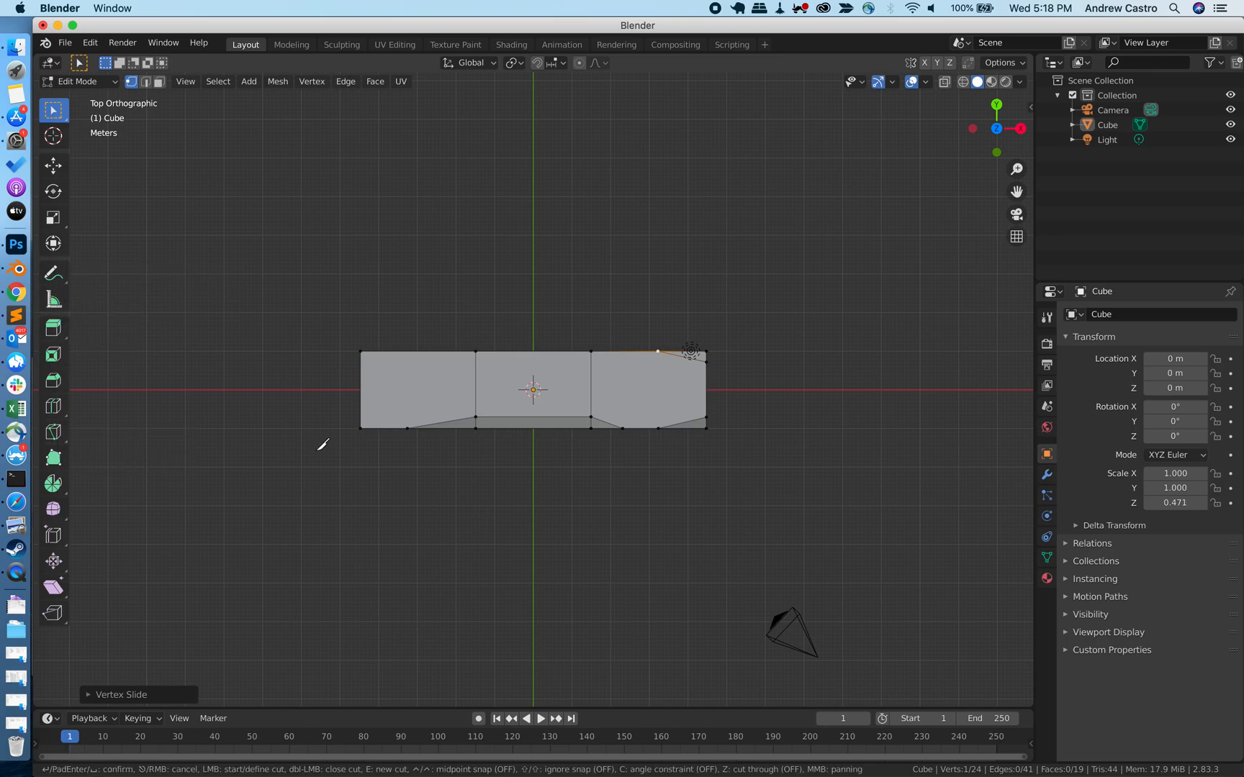
{"action": "left_click", "coordinate": [353, 416]}
{"action": "scroll", "coordinate": [752, 399], "scroll_direction": "right", "scroll_amount": 10}
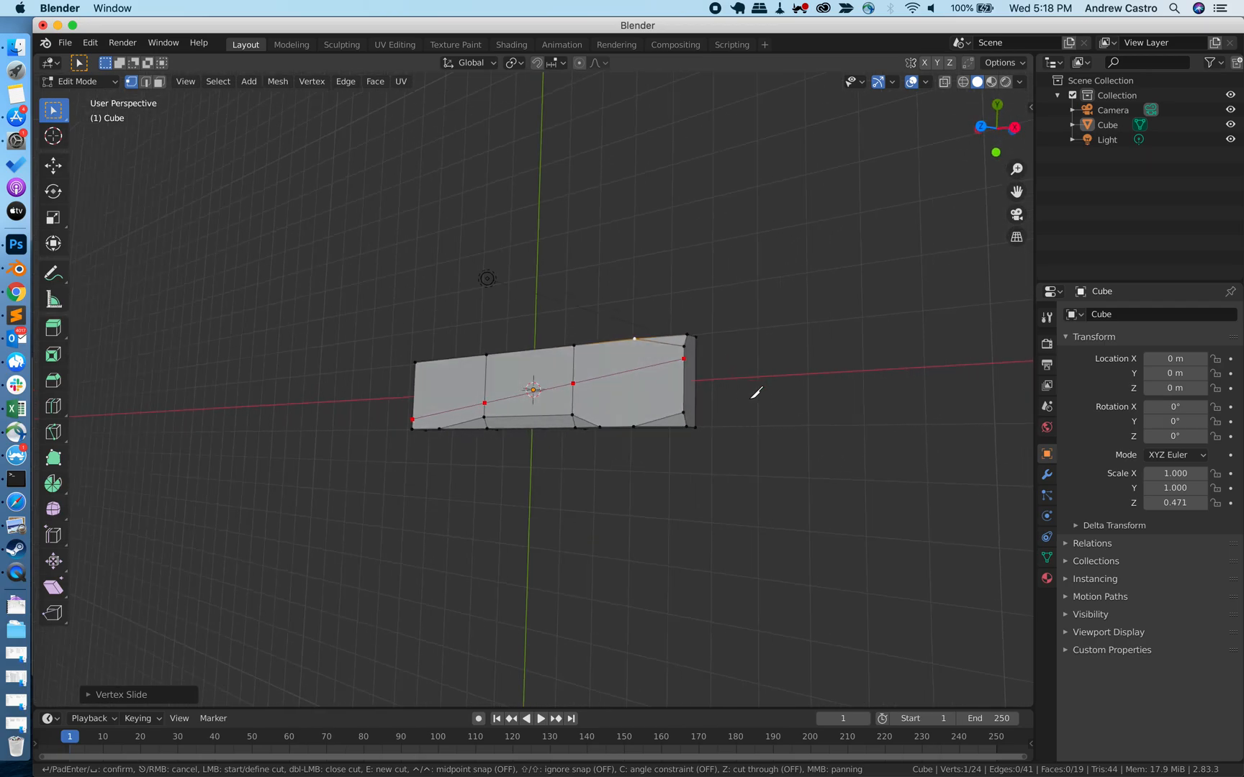
{"action": "scroll", "coordinate": [756, 392], "scroll_direction": "right", "scroll_amount": 10}
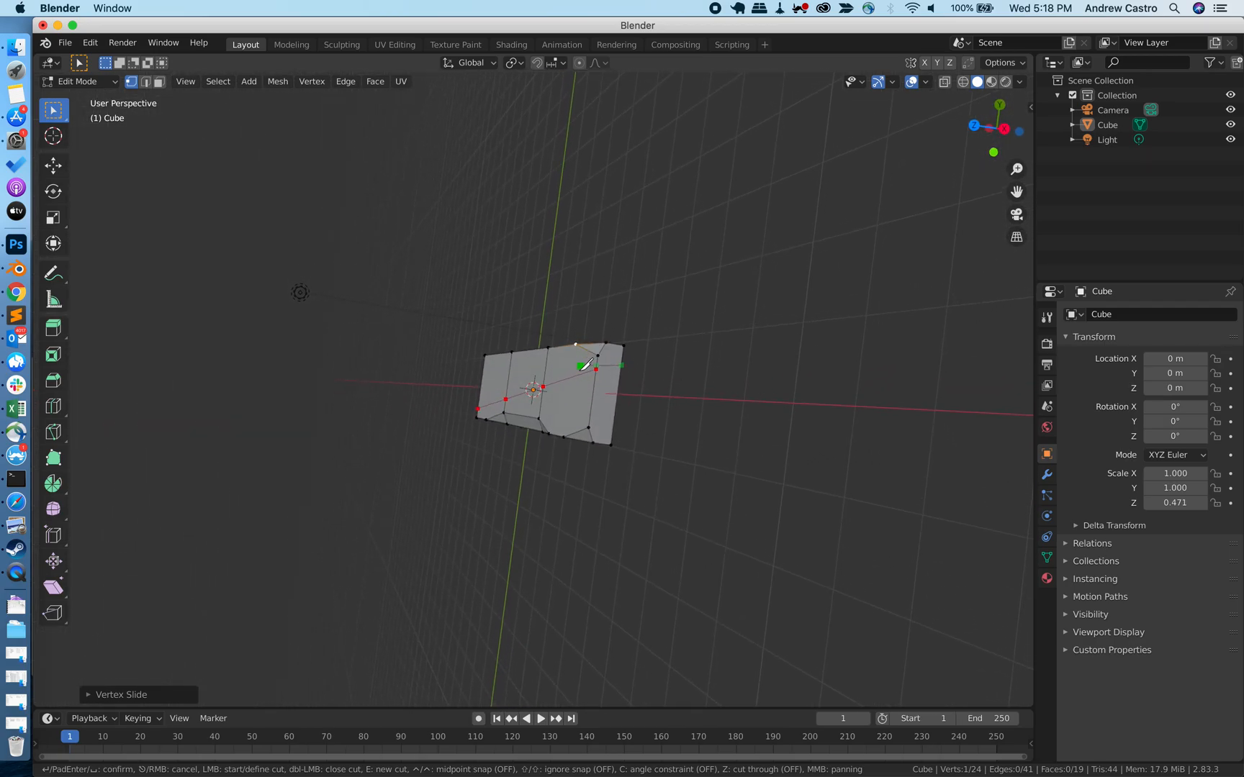
{"action": "left_click", "coordinate": [477, 408]}
{"action": "key", "text": "Escape"}
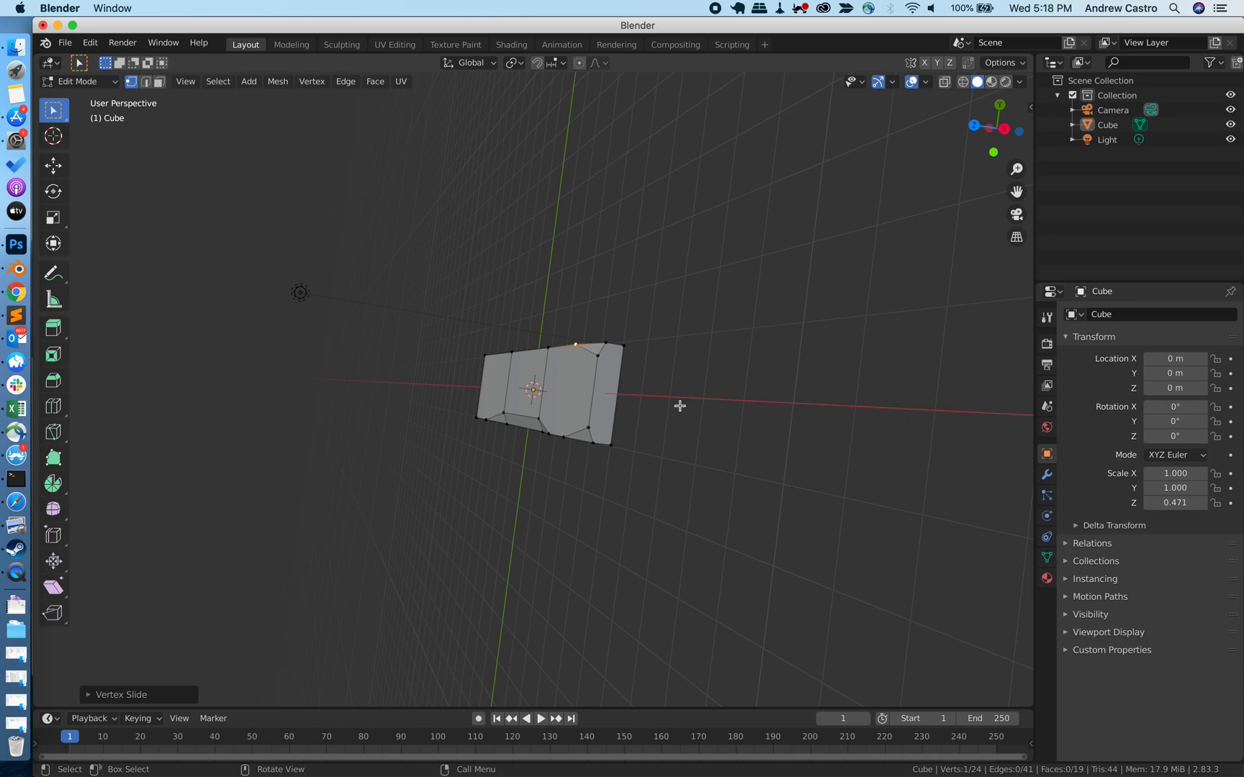
From the top view, knife-cut the block with Cut Through on, from the -X end to the +X end with a slight slant toward +Y.
{"action": "key", "text": "KP_7"}
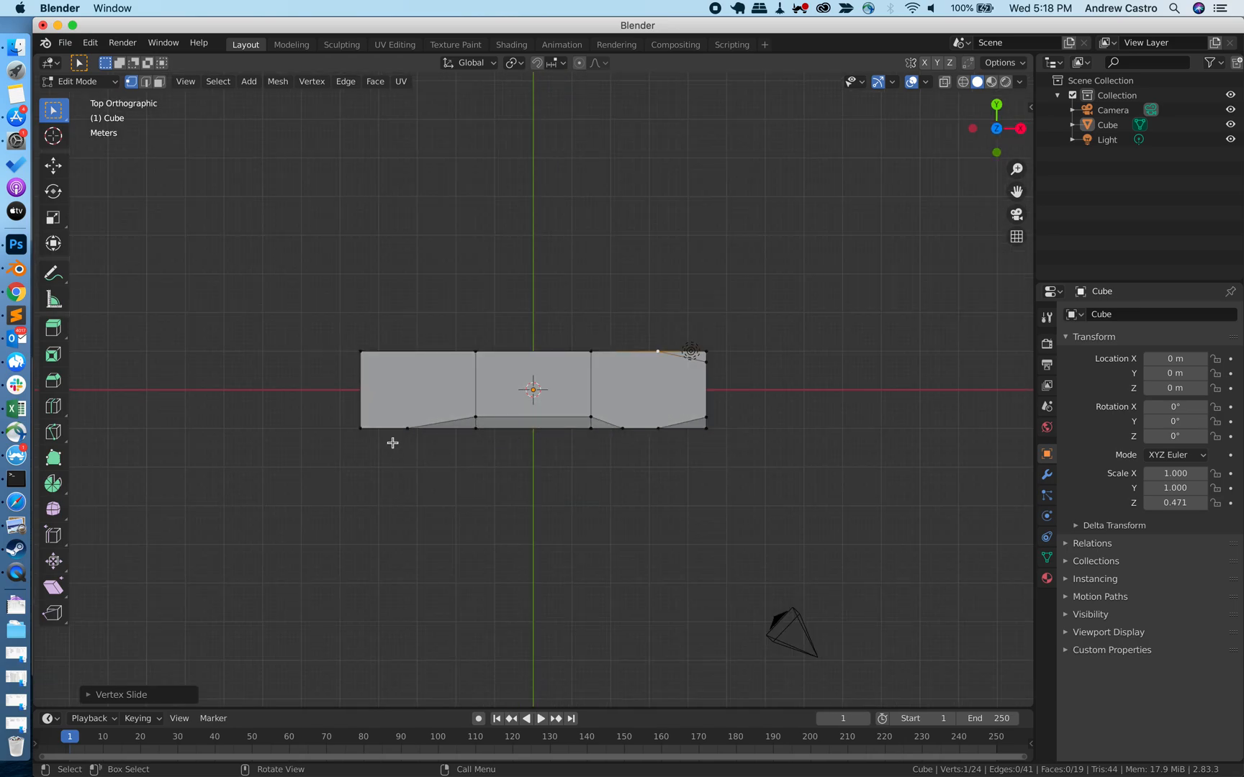
{"action": "key", "text": "k"}
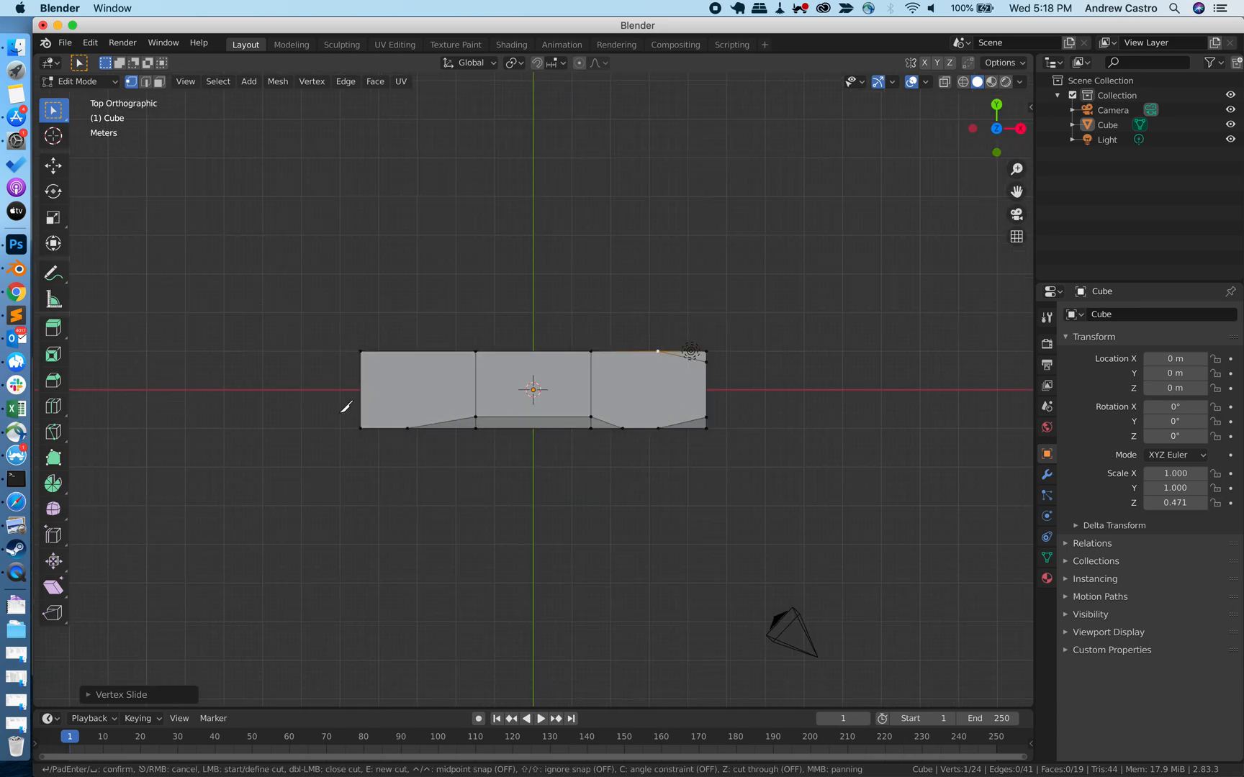
{"action": "left_click", "coordinate": [360, 412]}
{"action": "key", "text": "z"}
{"action": "scroll", "coordinate": [746, 362], "scroll_direction": "up", "scroll_amount": 10}
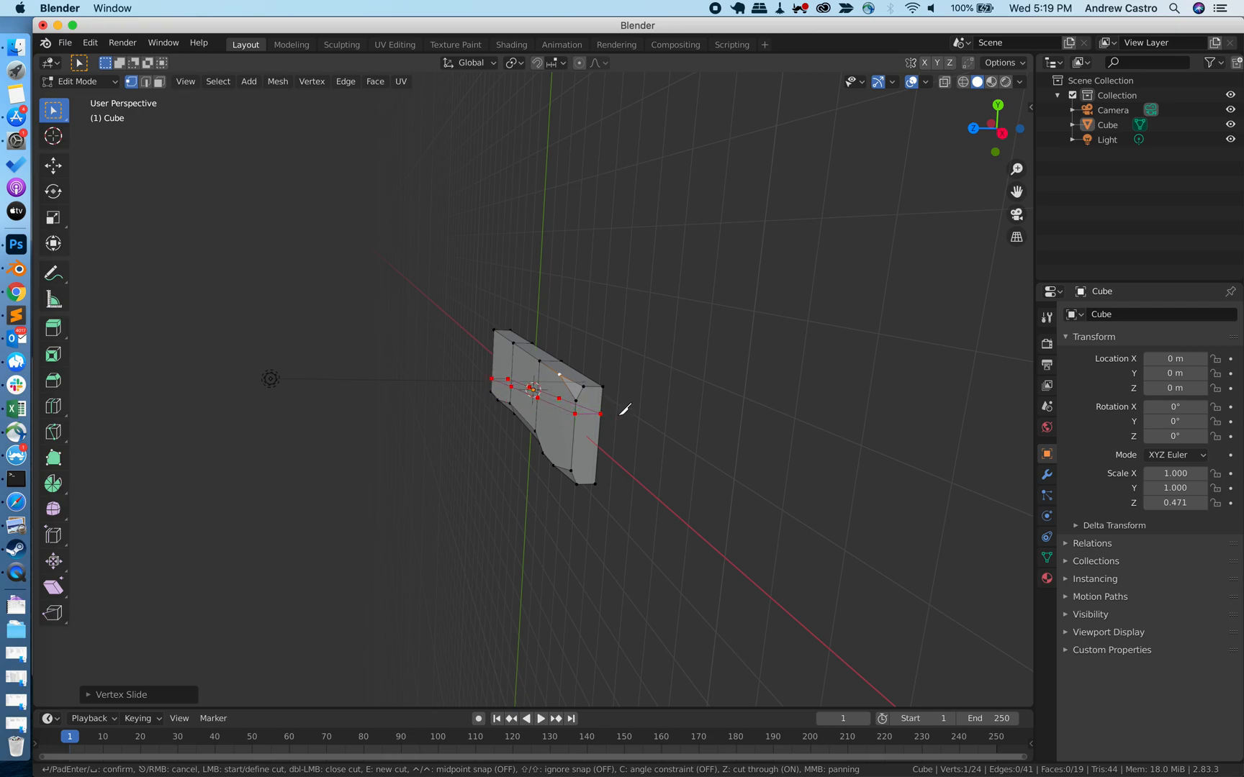
{"action": "left_click", "coordinate": [602, 414]}
{"action": "key", "text": "Return"}
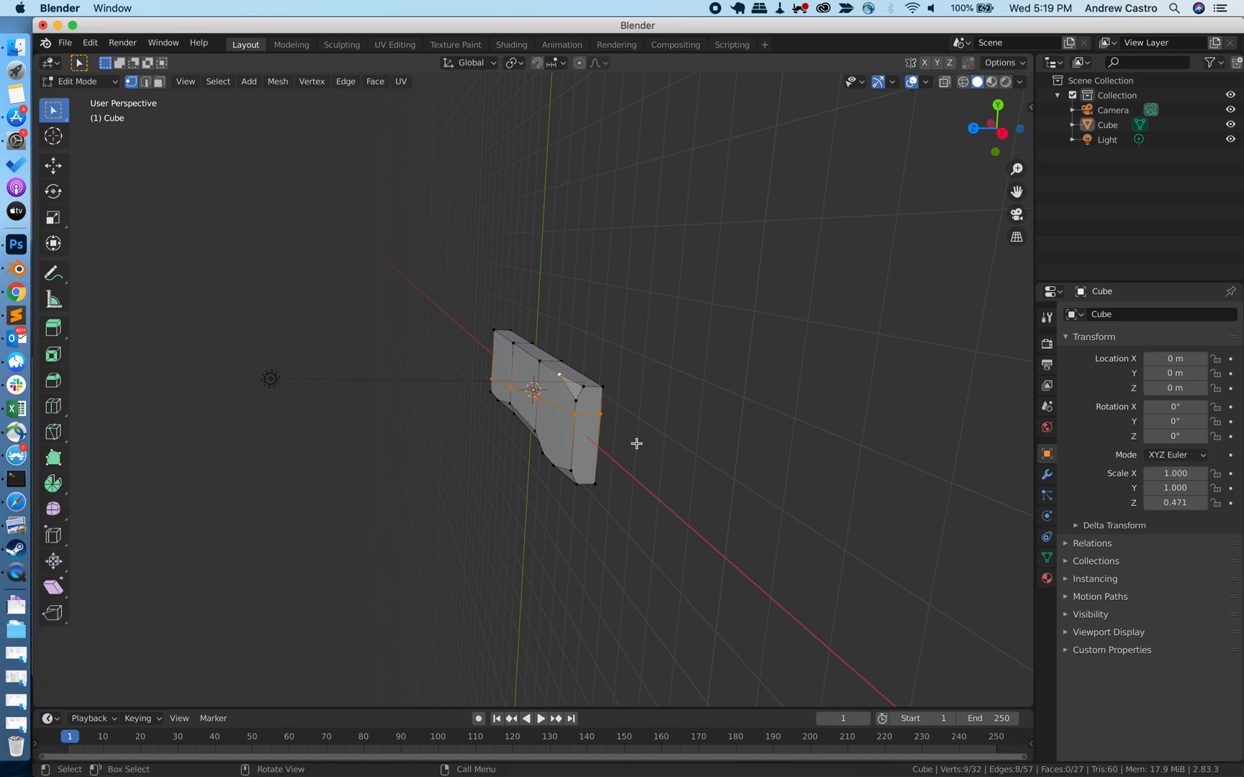
Examine the knife cut on the block's upper side, ends and underside from several angles.
{"action": "scroll", "coordinate": [637, 444], "scroll_direction": "right", "scroll_amount": 10}
{"action": "scroll", "coordinate": [636, 444], "scroll_direction": "left", "scroll_amount": 10}
{"action": "scroll", "coordinate": [637, 443], "scroll_direction": "right", "scroll_amount": 10}
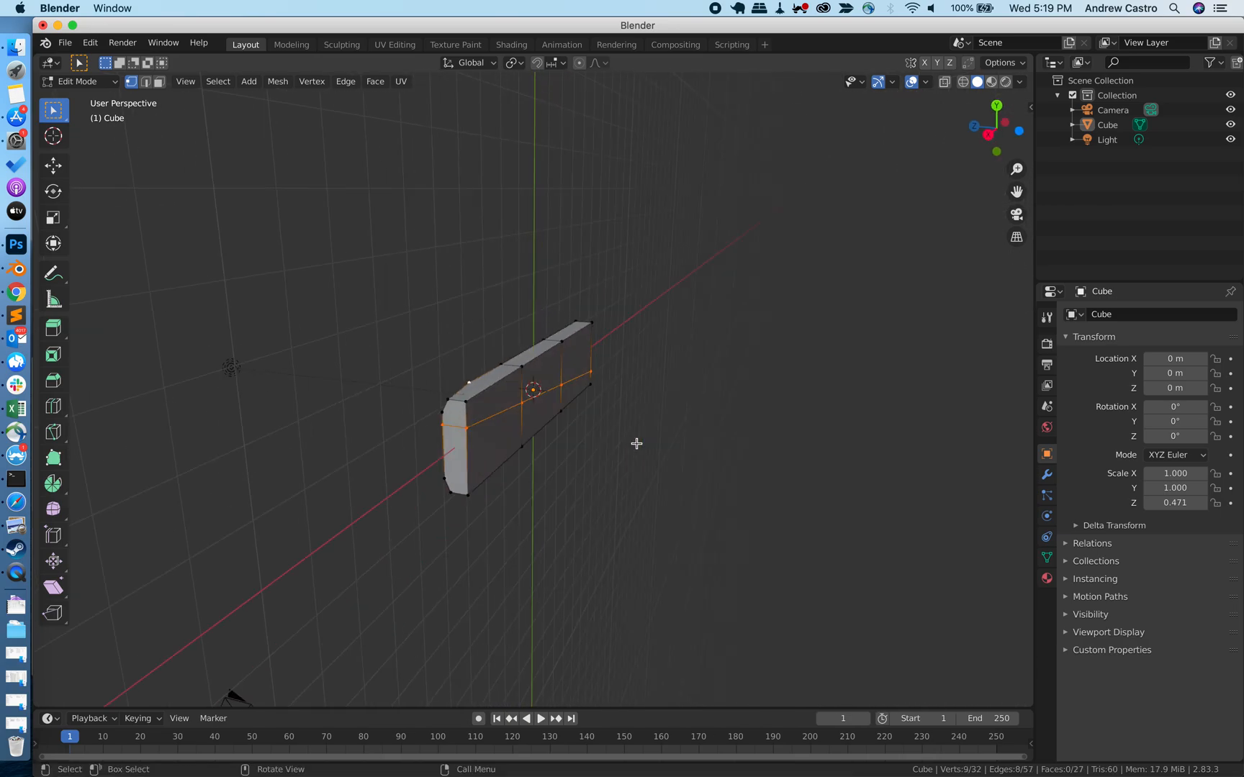
{"action": "scroll", "coordinate": [636, 444], "scroll_direction": "right", "scroll_amount": 10}
{"action": "scroll", "coordinate": [637, 444], "scroll_direction": "left", "scroll_amount": 20}
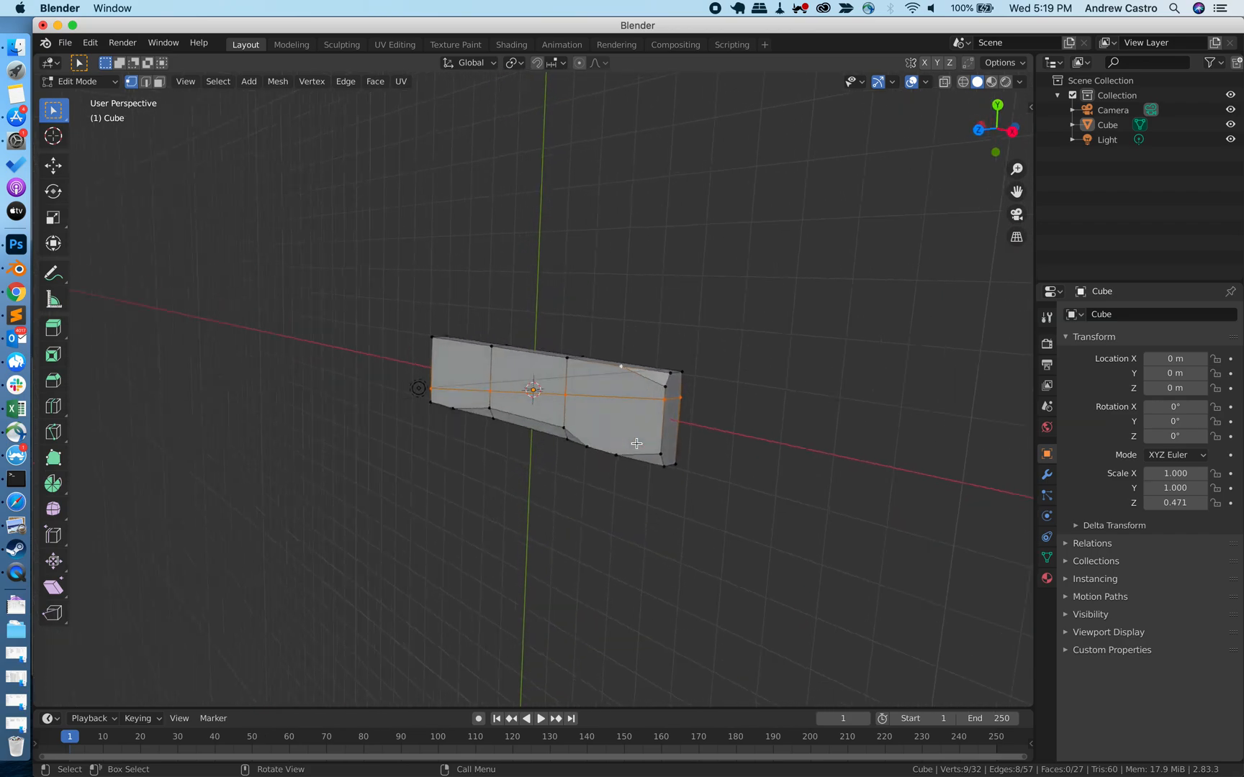
{"action": "scroll", "coordinate": [636, 443], "scroll_direction": "left", "scroll_amount": 10}
{"action": "scroll", "coordinate": [636, 443], "scroll_direction": "down", "scroll_amount": 8}
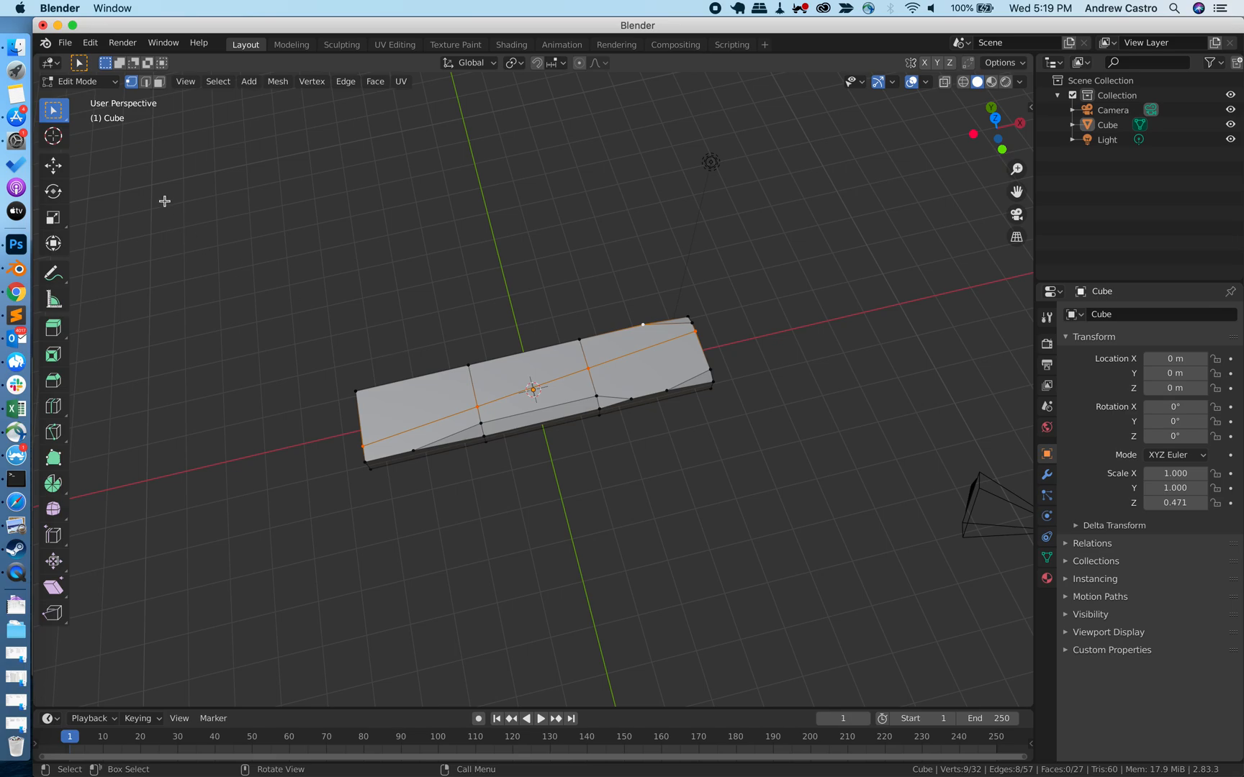
In edge selection, select only the middle segment of the knife cut on the block's upper face.
{"action": "left_click", "coordinate": [145, 82]}
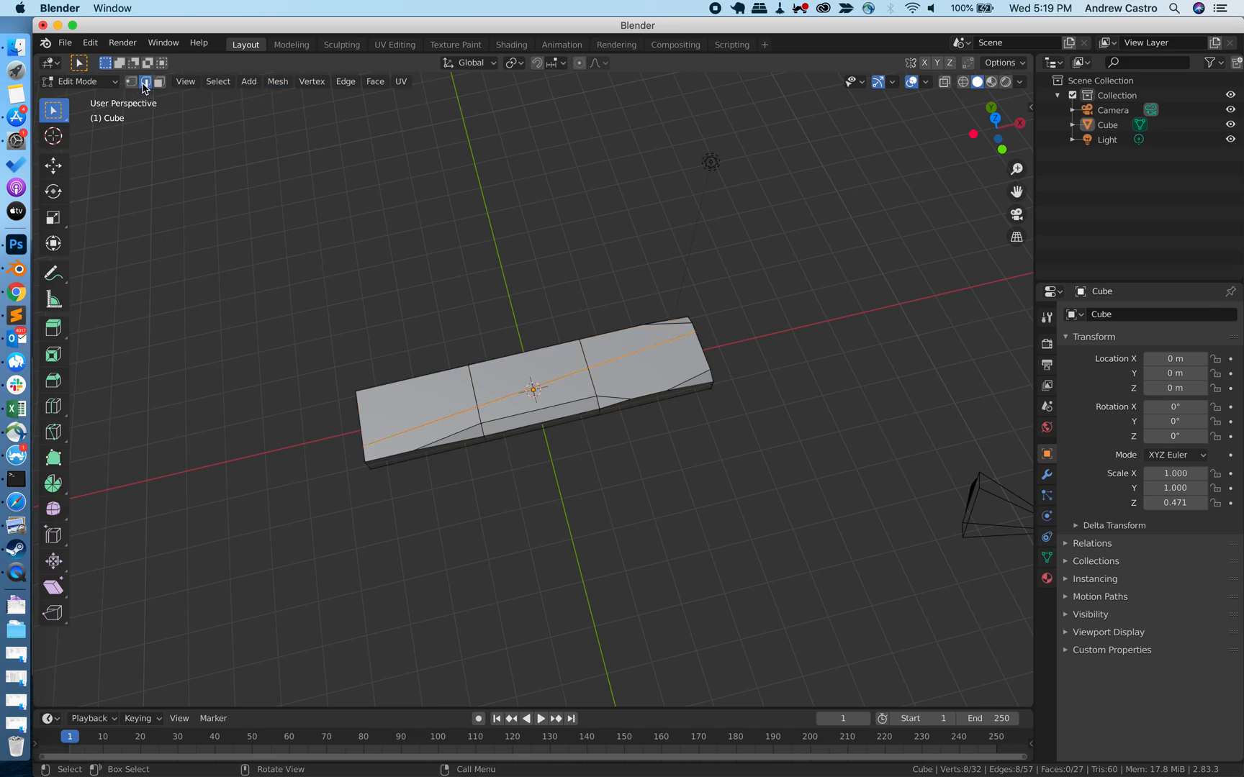
{"action": "left_click", "coordinate": [512, 395]}
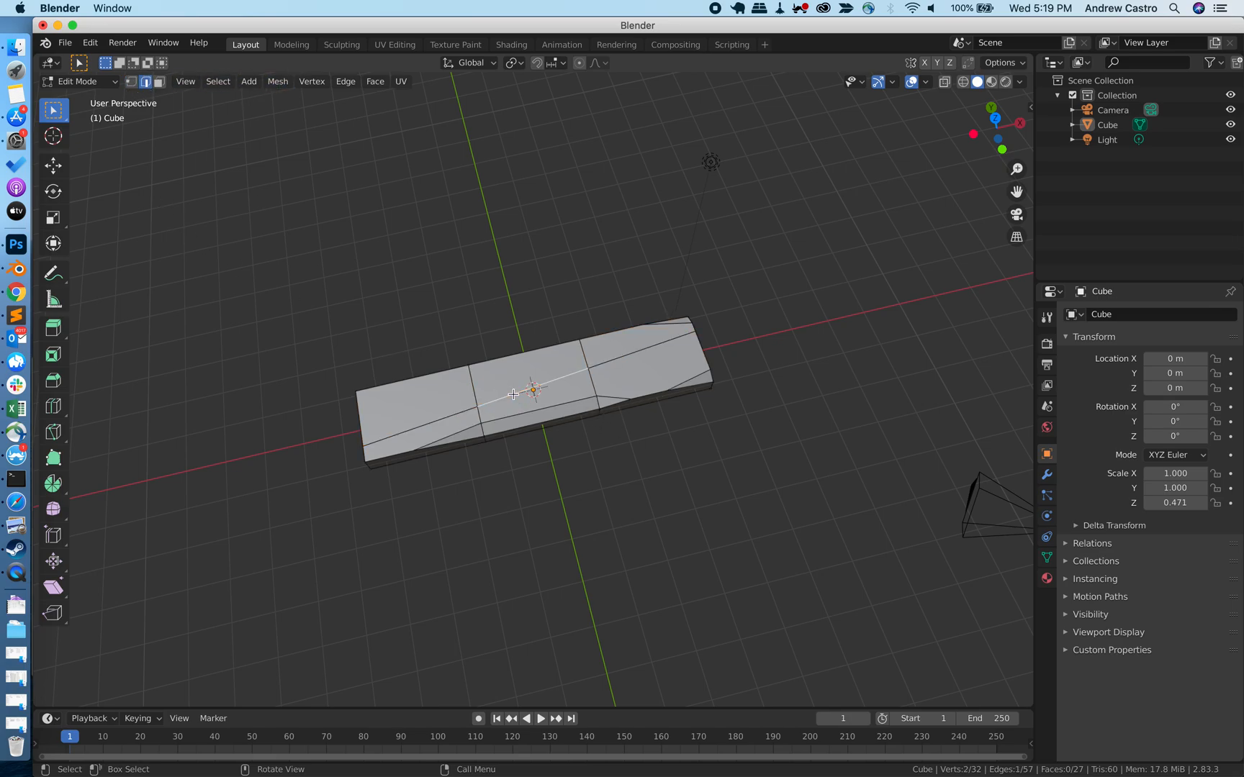
Try a one-segment bevel about 0.17 m wide on the selected edge with Vertex Only off, and undo it.
{"action": "key", "text": "ctrl+shift+b"}
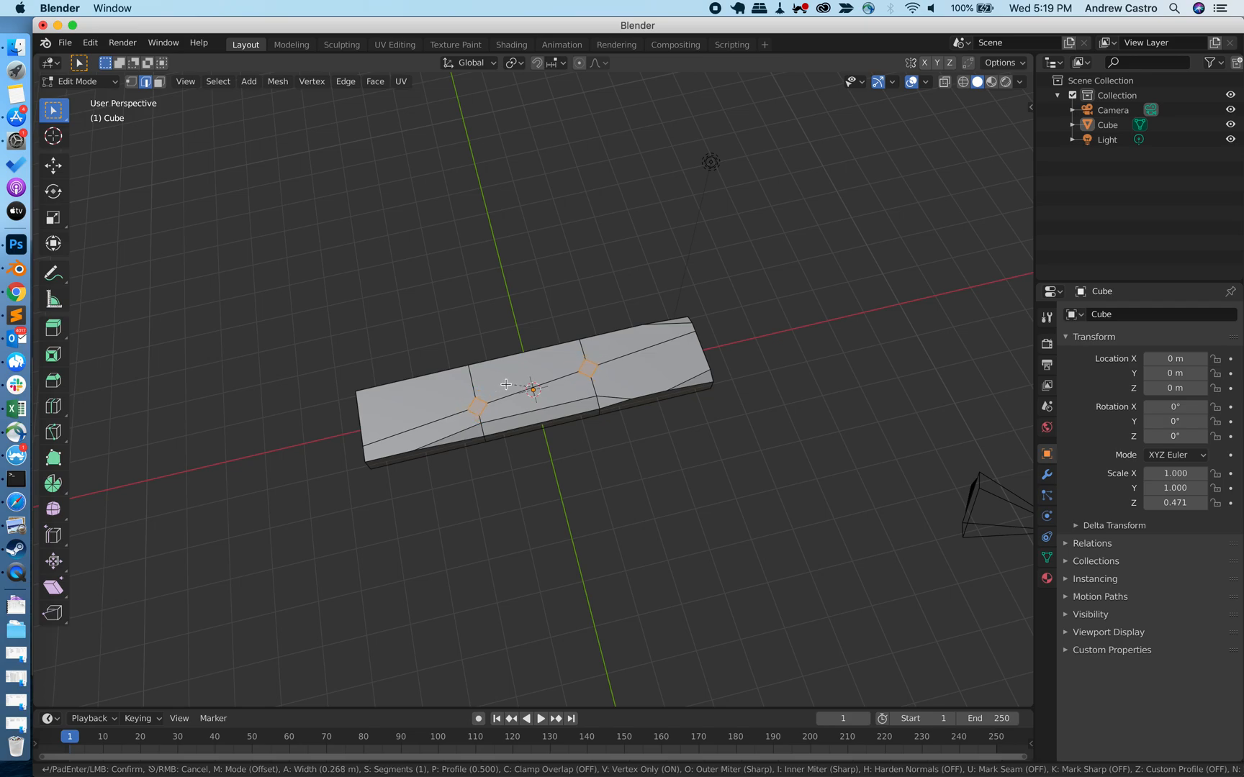
{"action": "key", "text": "v"}
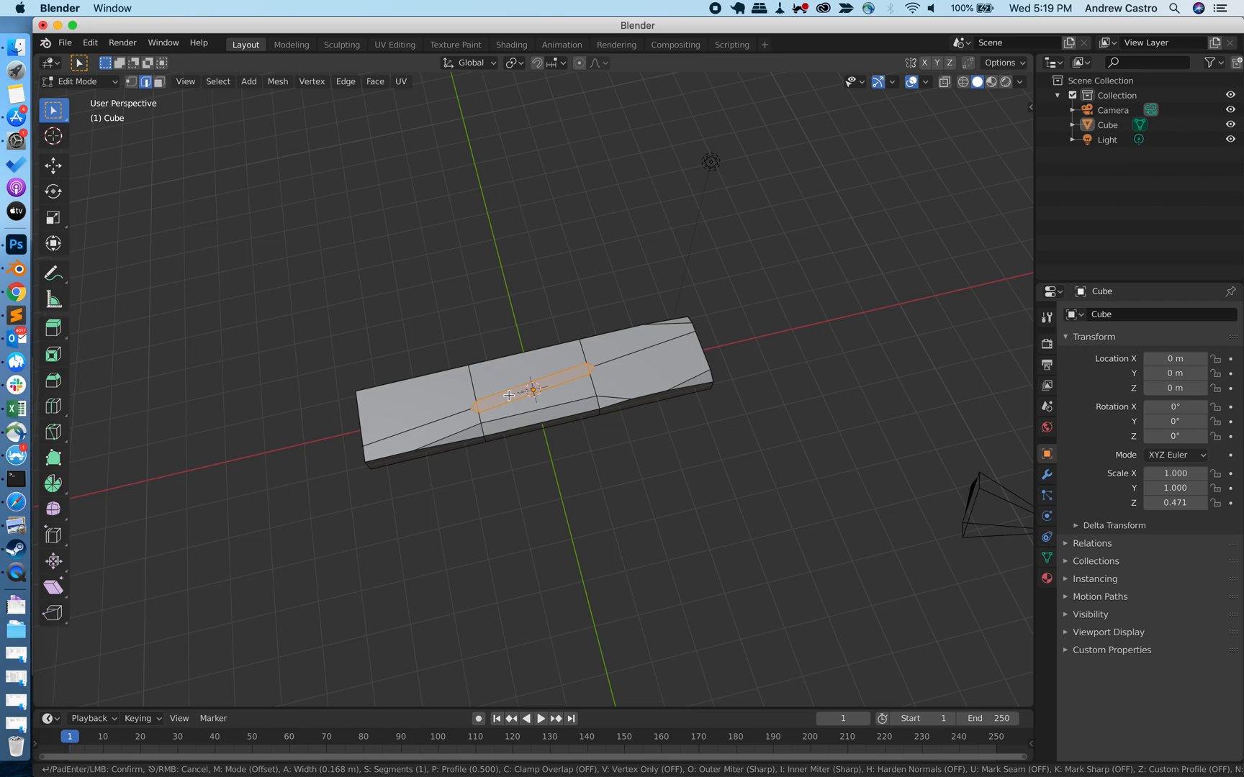
{"action": "left_click", "coordinate": [509, 396]}
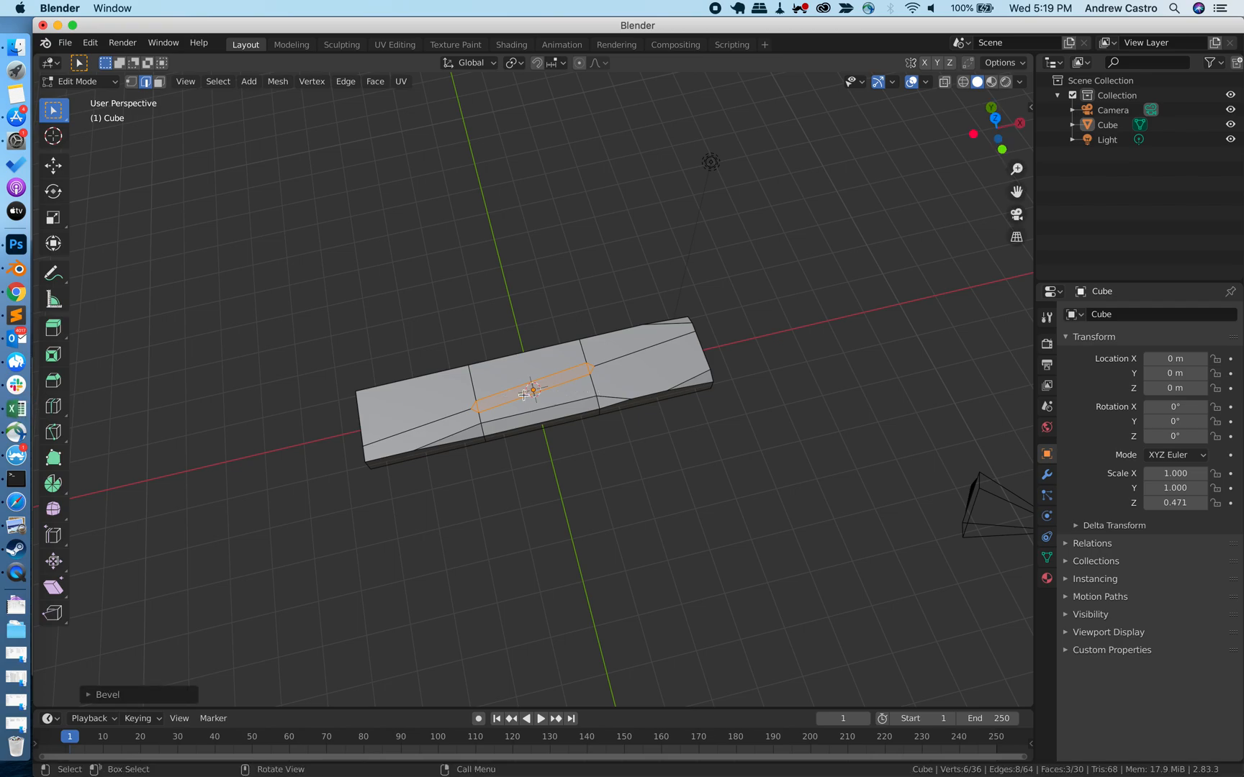
{"action": "key", "text": "super+z"}
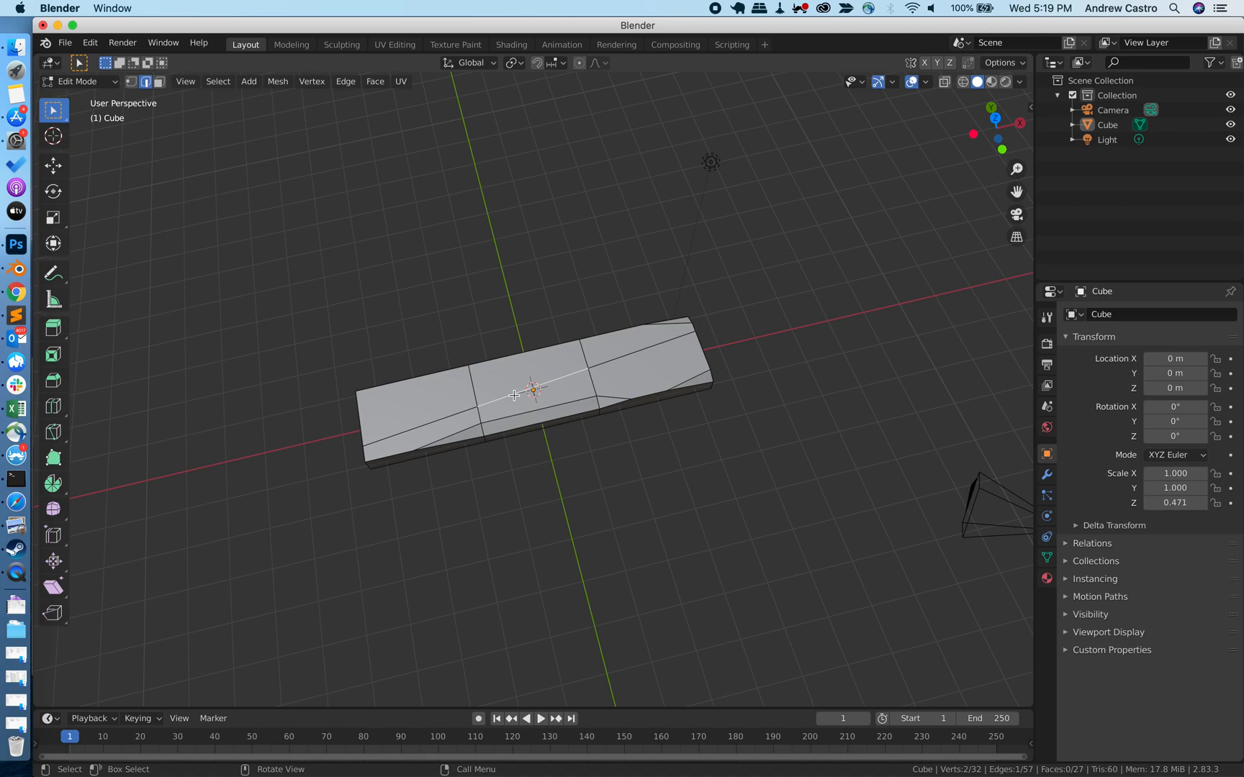
Bevel the knife cut's middle segment with Vertex Only off, 2 segments and a width of about 0.2 m.
{"action": "key", "text": "ctrl+shift+b"}
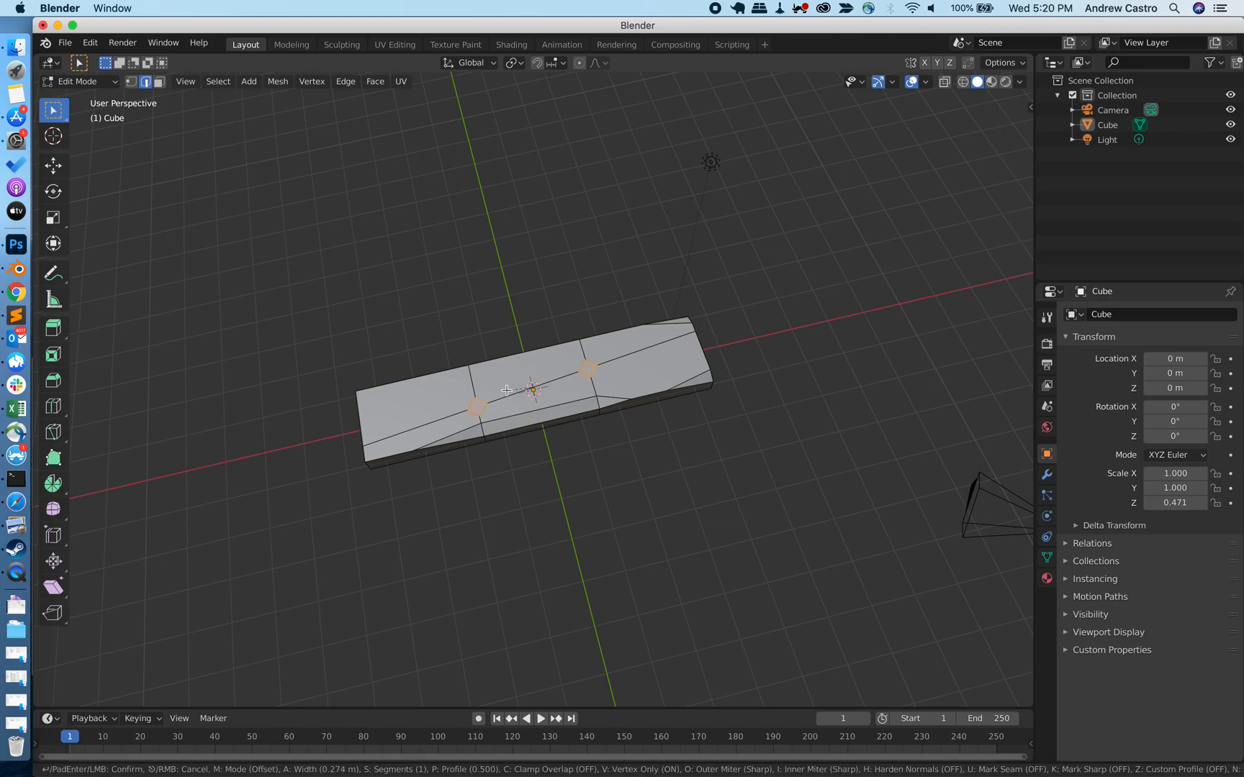
{"action": "key", "text": "v"}
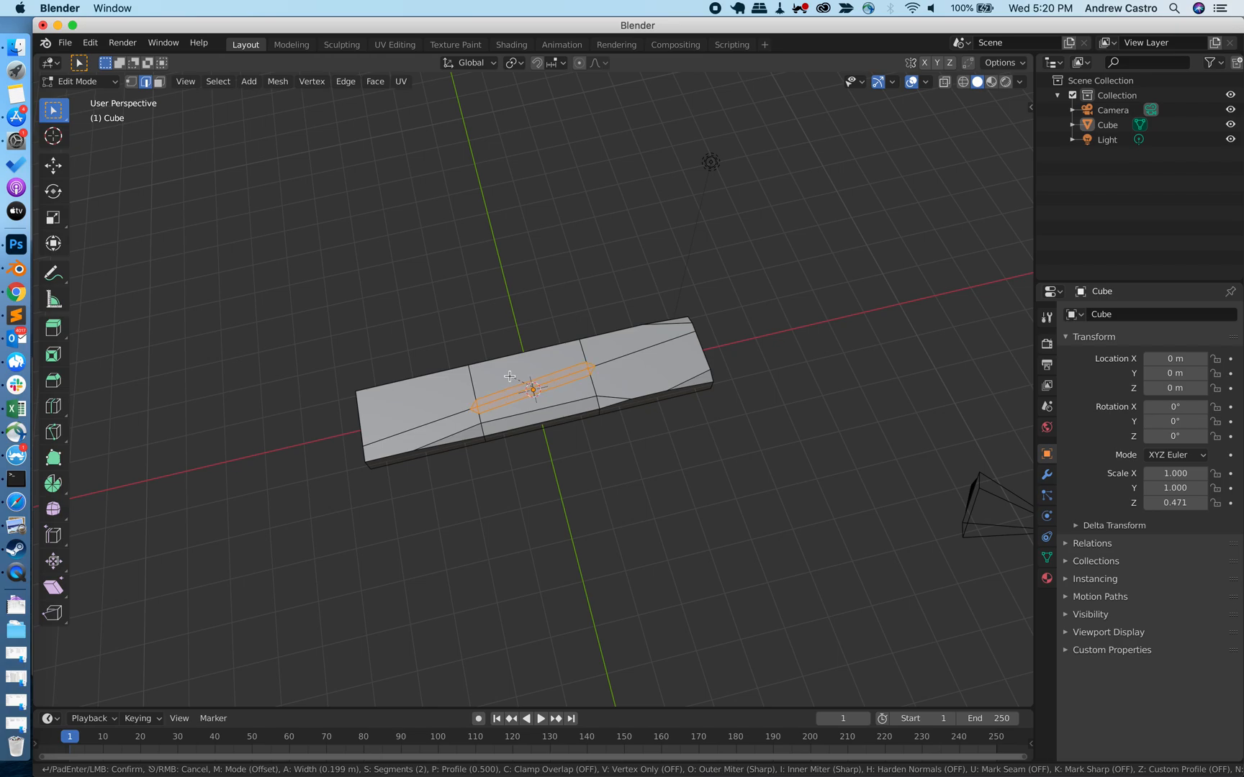
{"action": "left_click", "coordinate": [510, 376]}
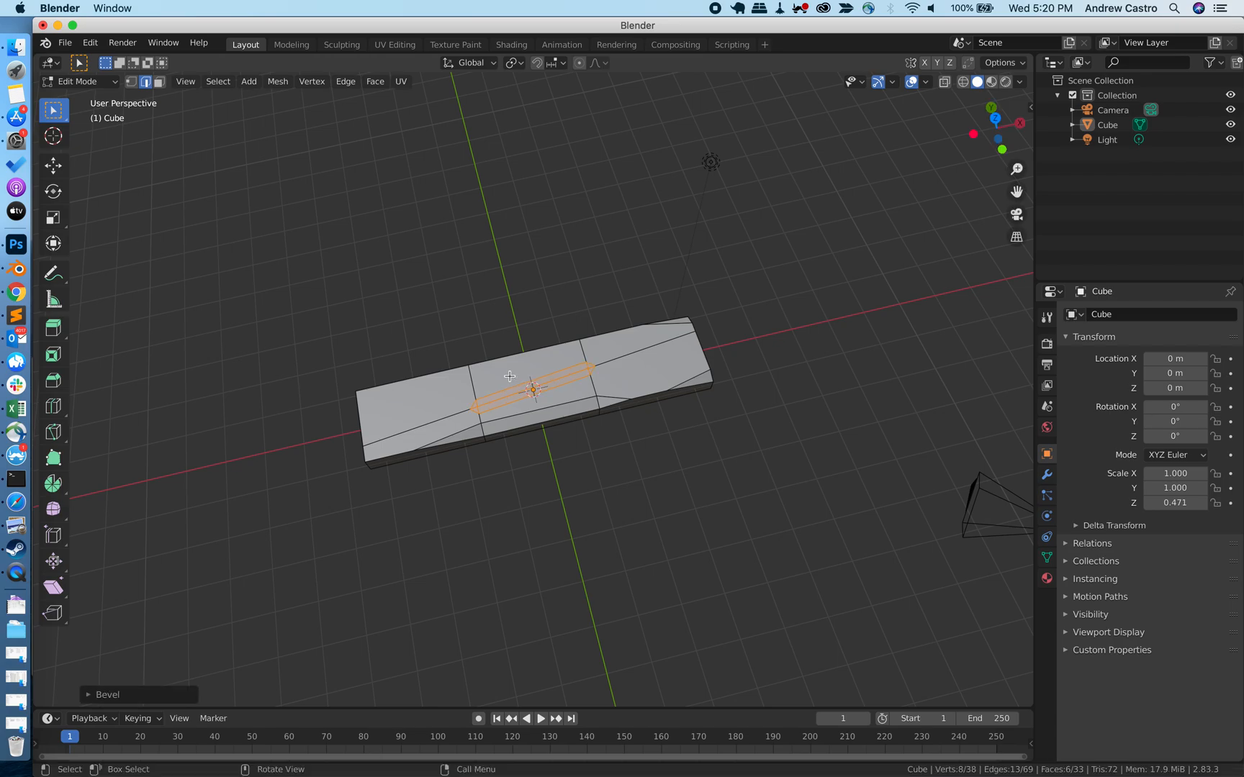
In vertex selection, slide the tip vertex at the new bevel's +X end about halfway along the knife cut toward the block's +X end.
{"action": "left_click", "coordinate": [131, 81]}
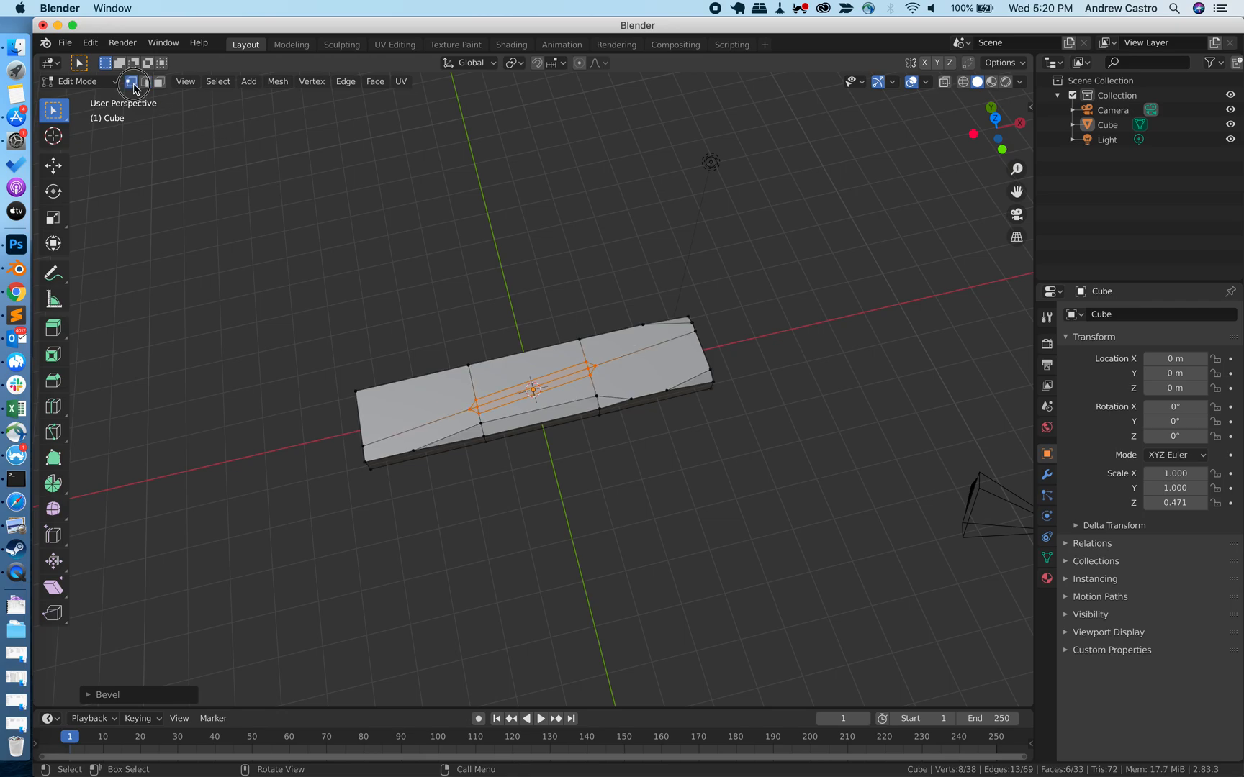
{"action": "left_click", "coordinate": [592, 366]}
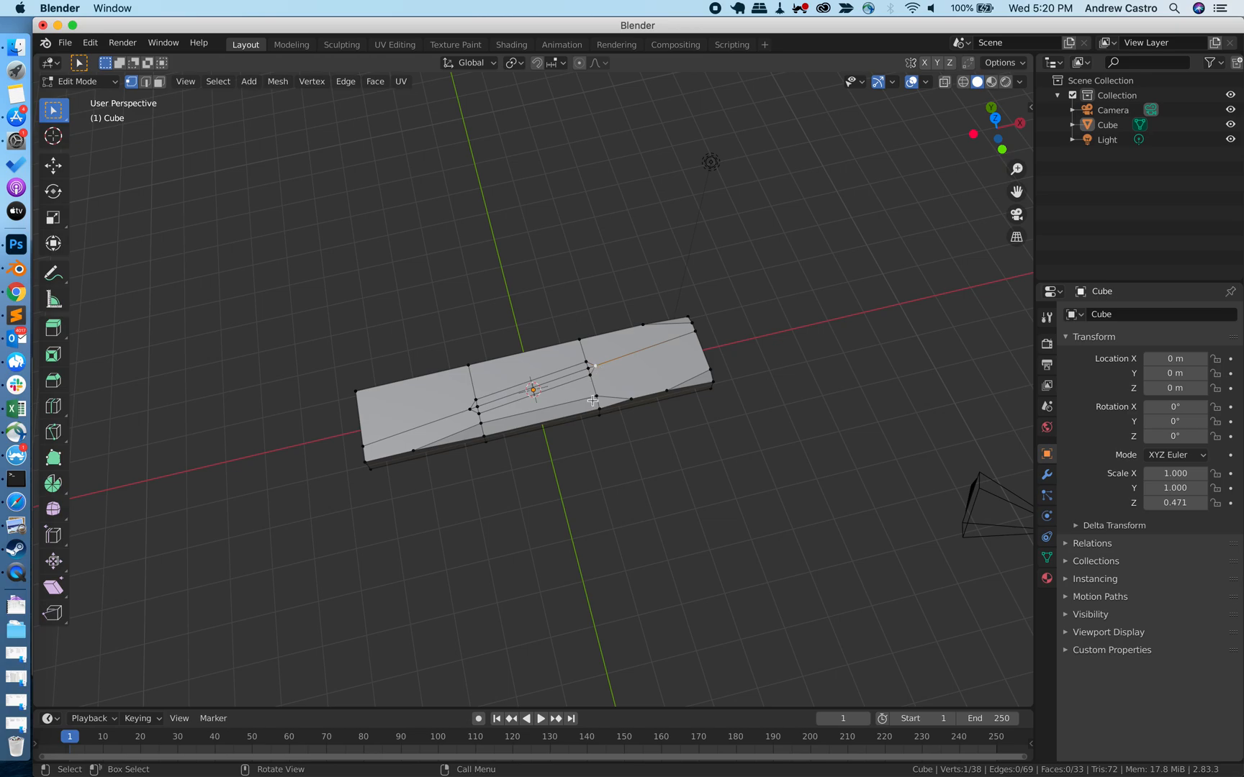
{"action": "key", "text": "shift+v"}
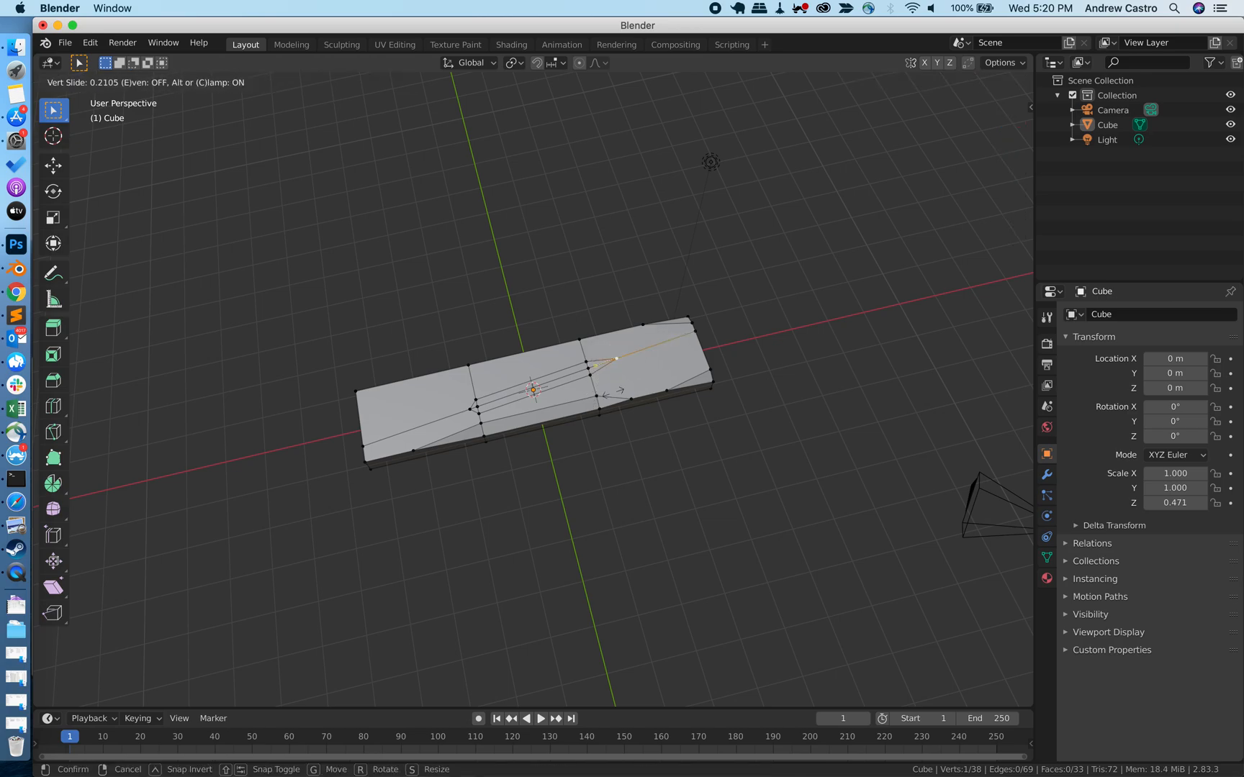
{"action": "left_click", "coordinate": [641, 381]}
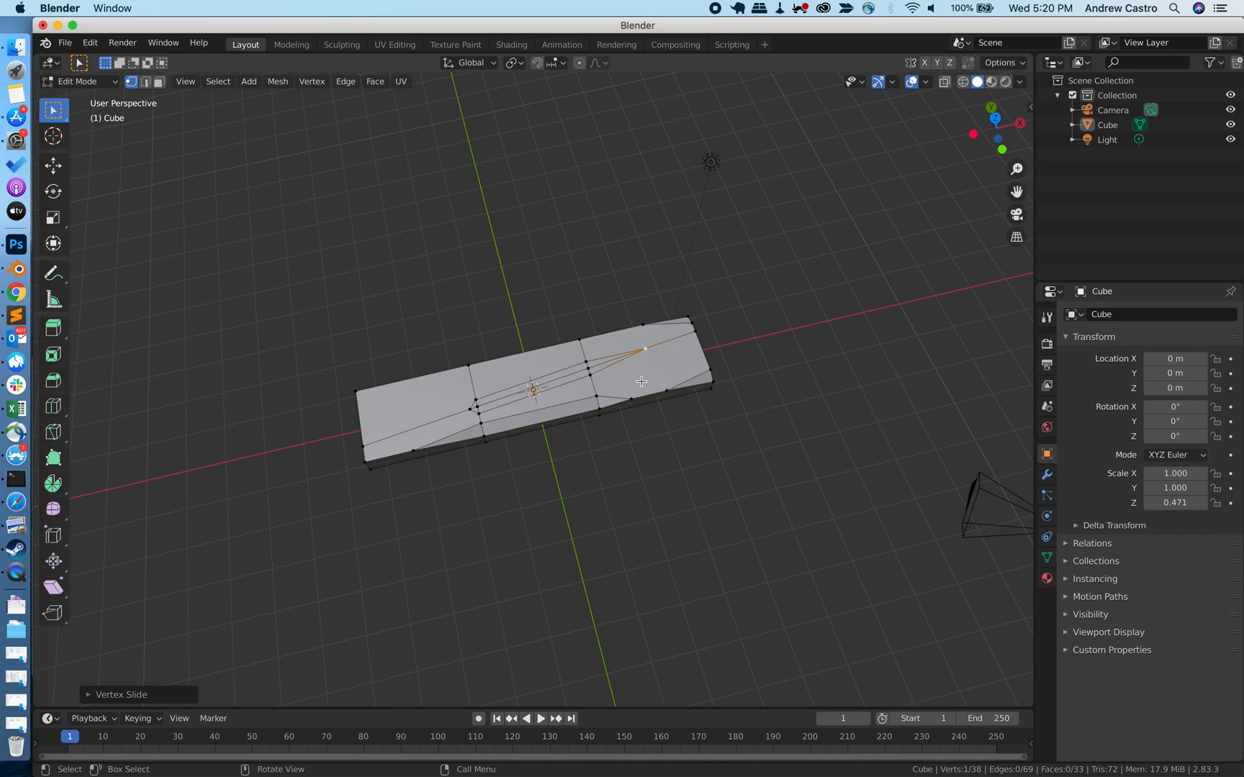
Slide the tip vertex at the new bevel's -X end a little less than halfway along the knife cut toward the block's -X end.
{"action": "left_click", "coordinate": [470, 410]}
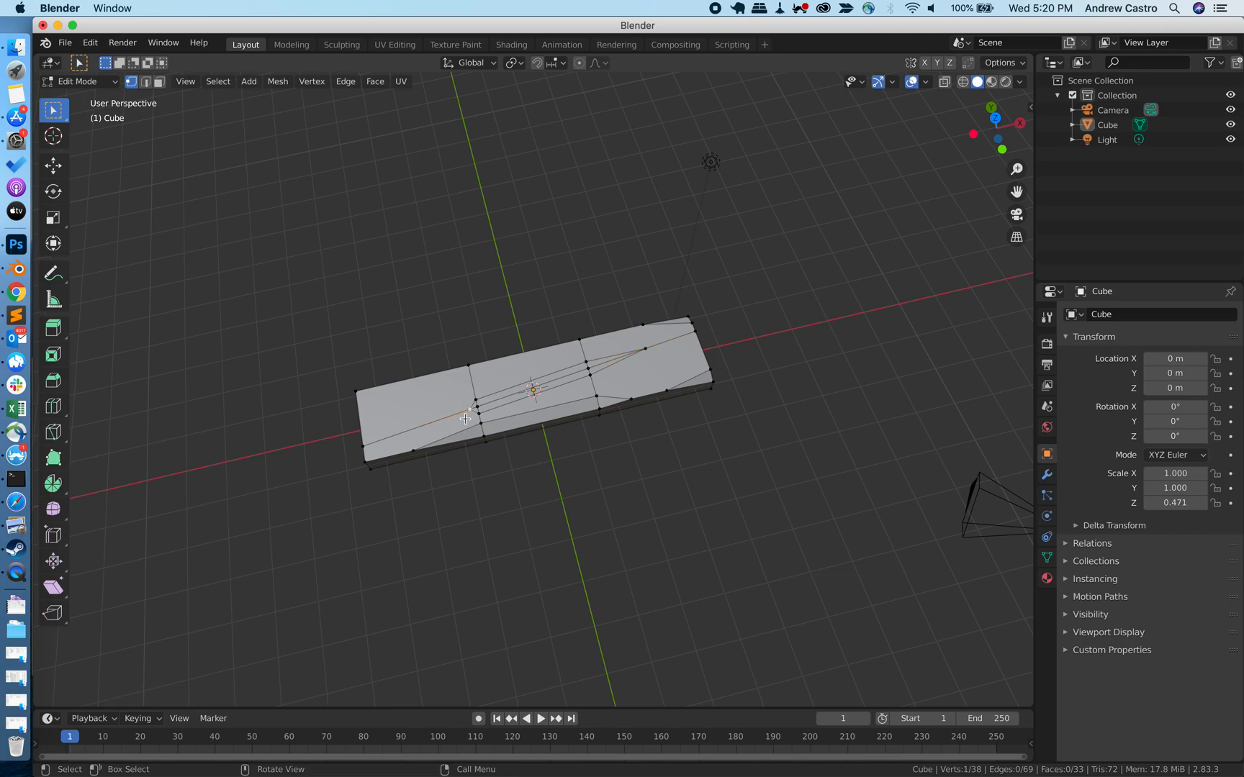
{"action": "key", "text": "g"}
{"action": "key", "text": "g"}
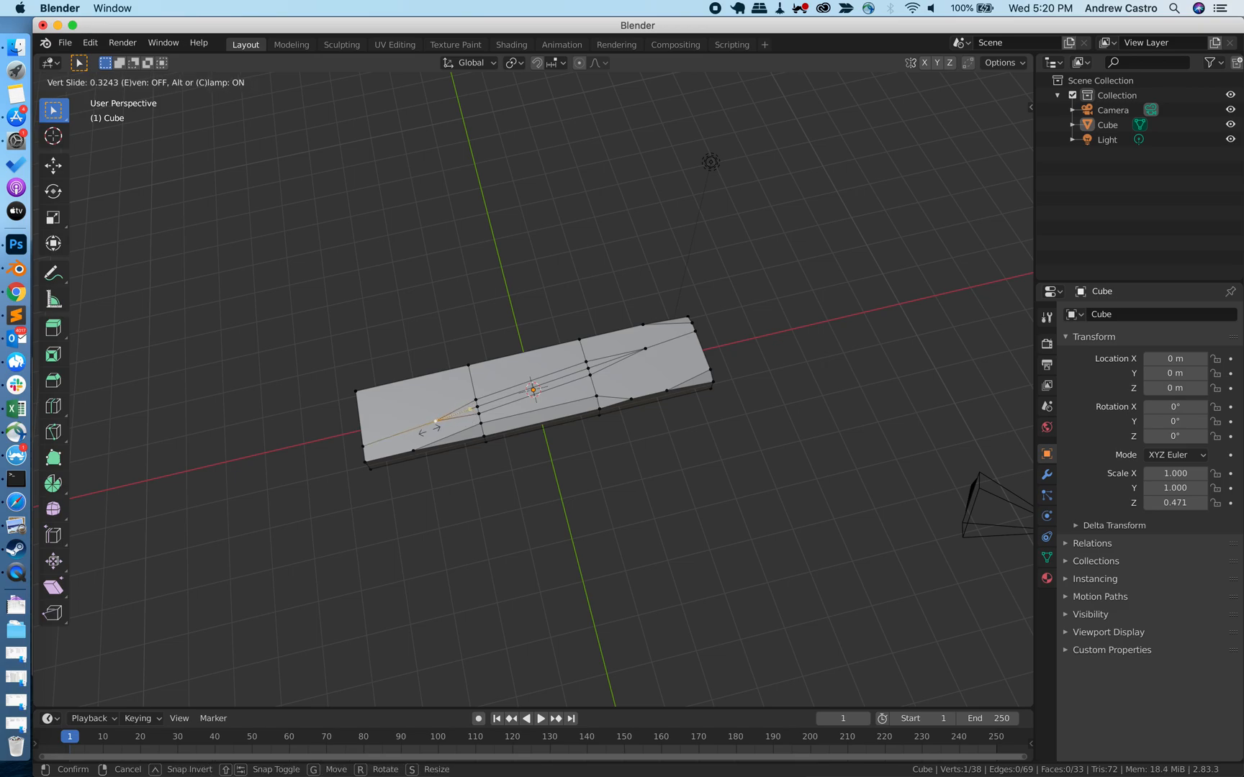
{"action": "left_click", "coordinate": [418, 434]}
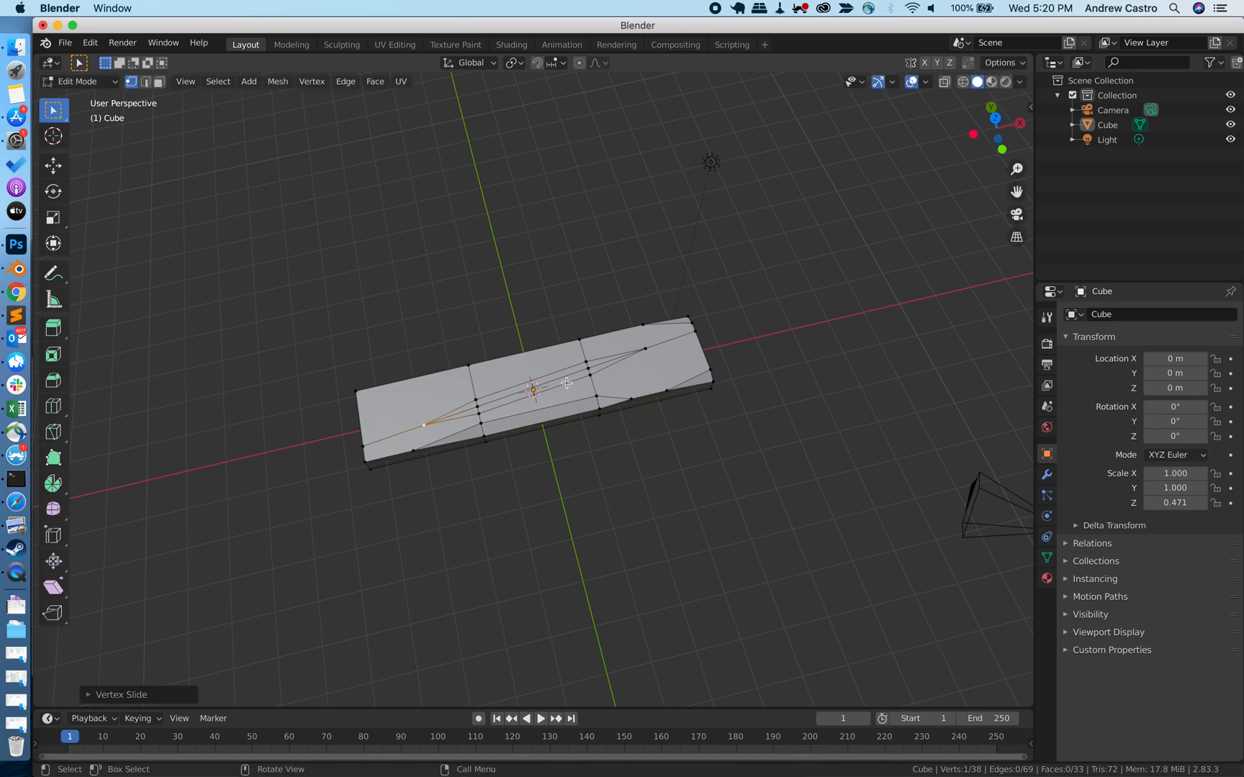
In edge selection, move the bevel's central lengthwise edge down about 0.22 m along global Z to sink a groove into the block.
{"action": "left_click", "coordinate": [149, 83]}
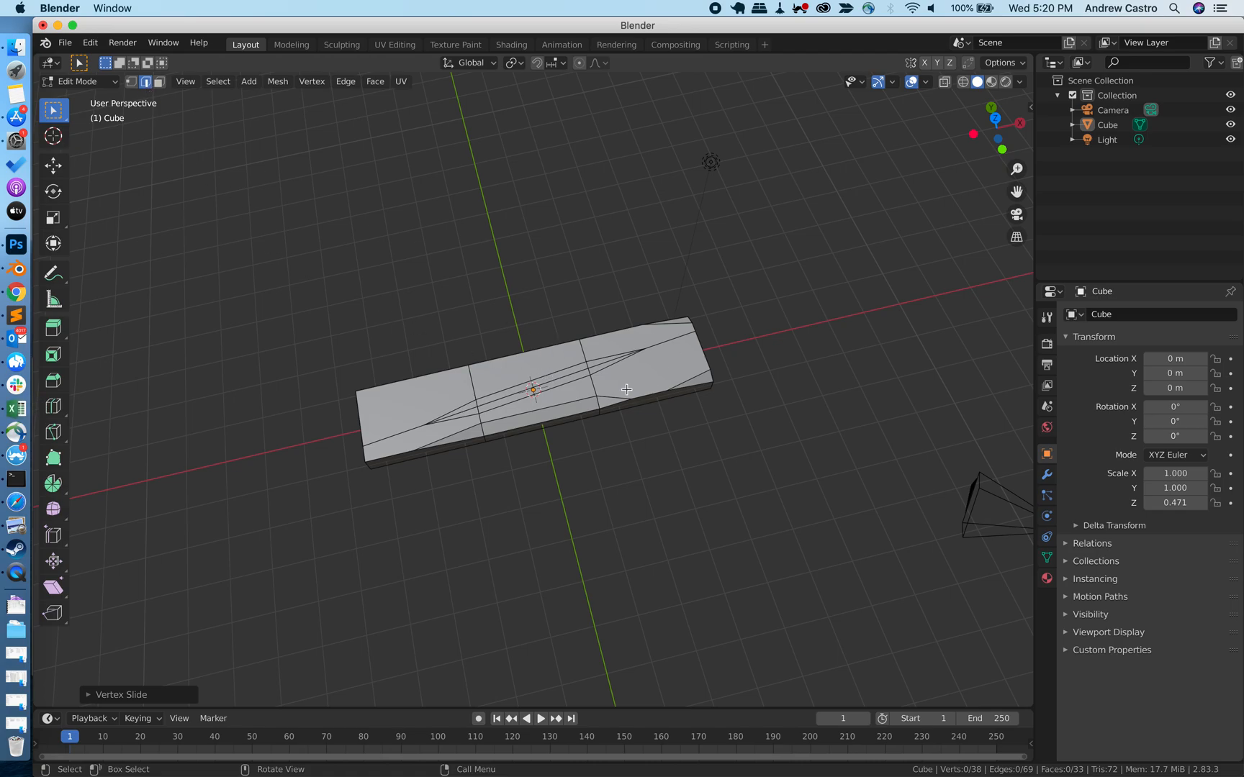
{"action": "left_click", "coordinate": [560, 378]}
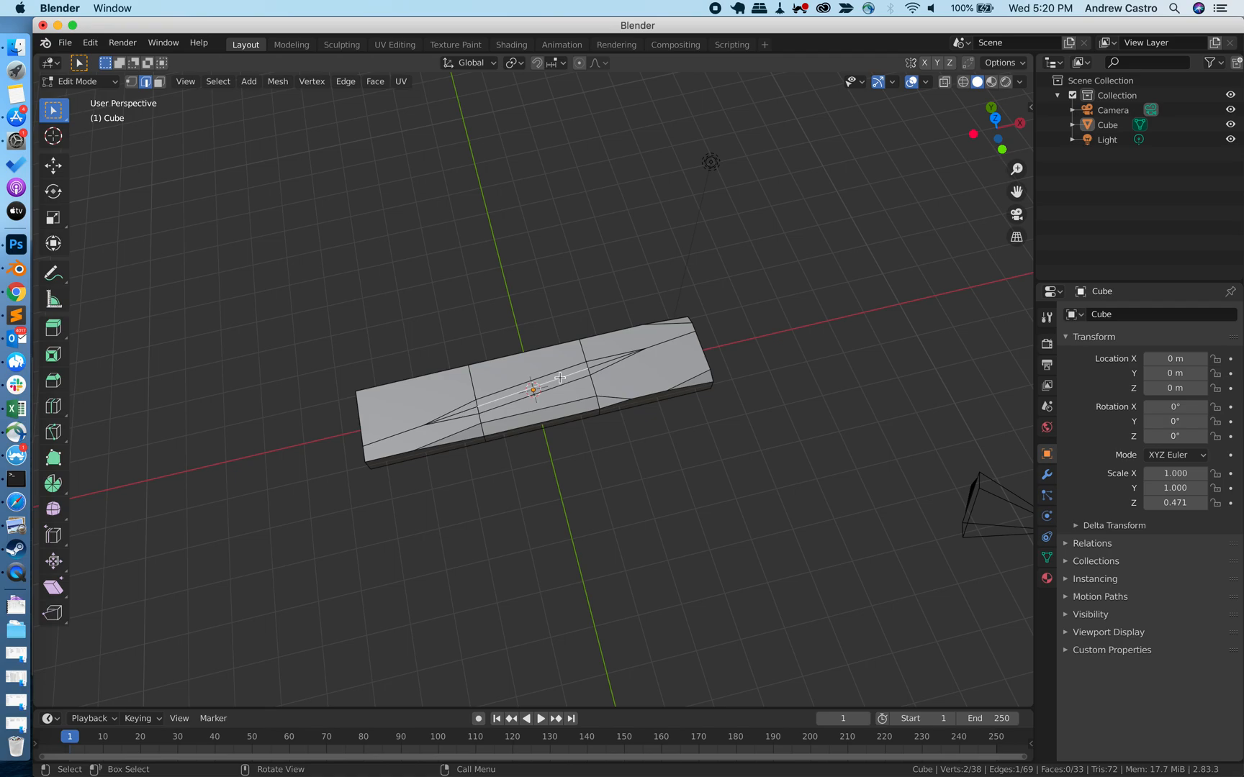
{"action": "key", "text": "g"}
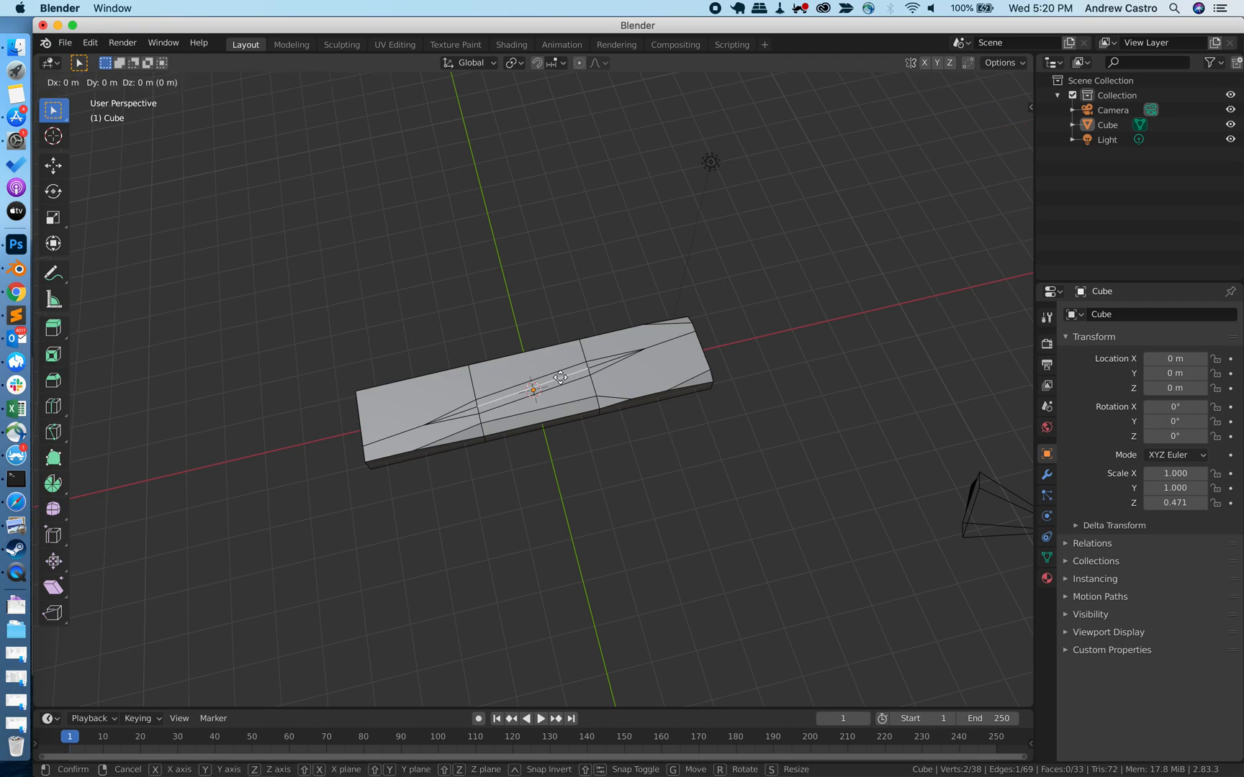
{"action": "key", "text": "z"}
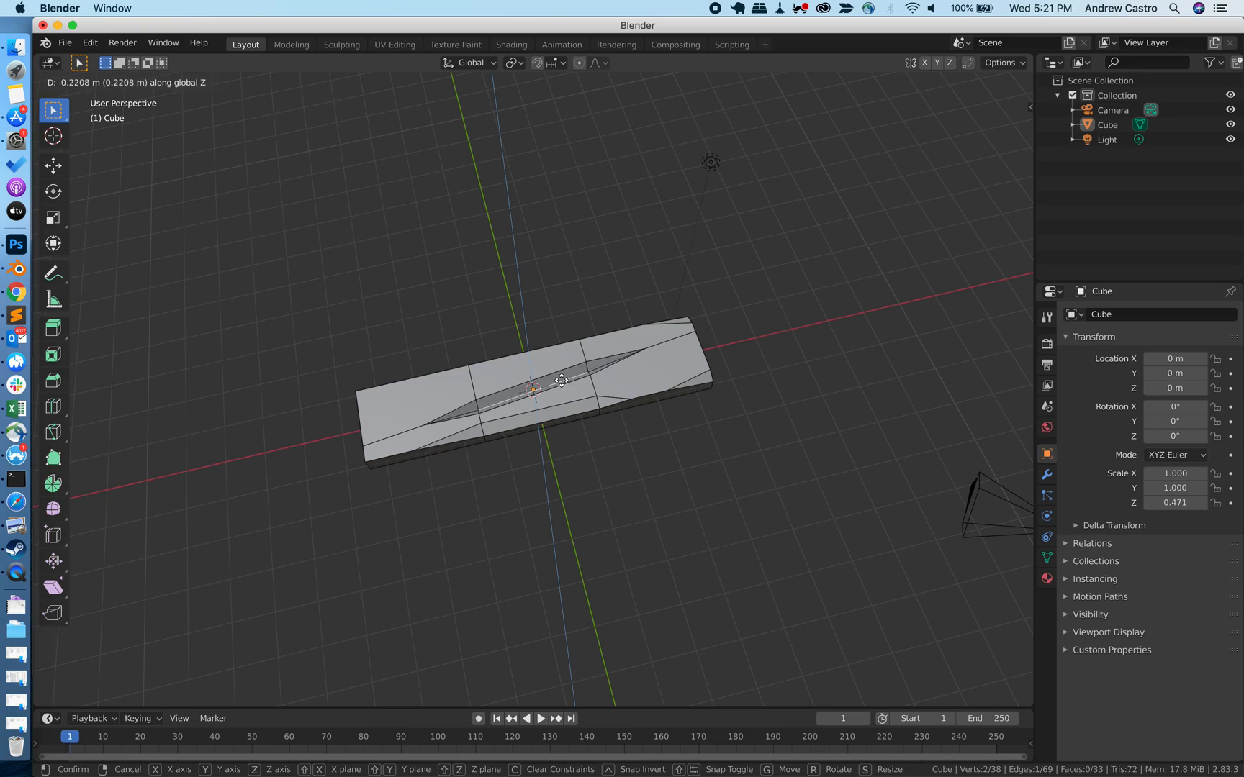
{"action": "left_click", "coordinate": [562, 380]}
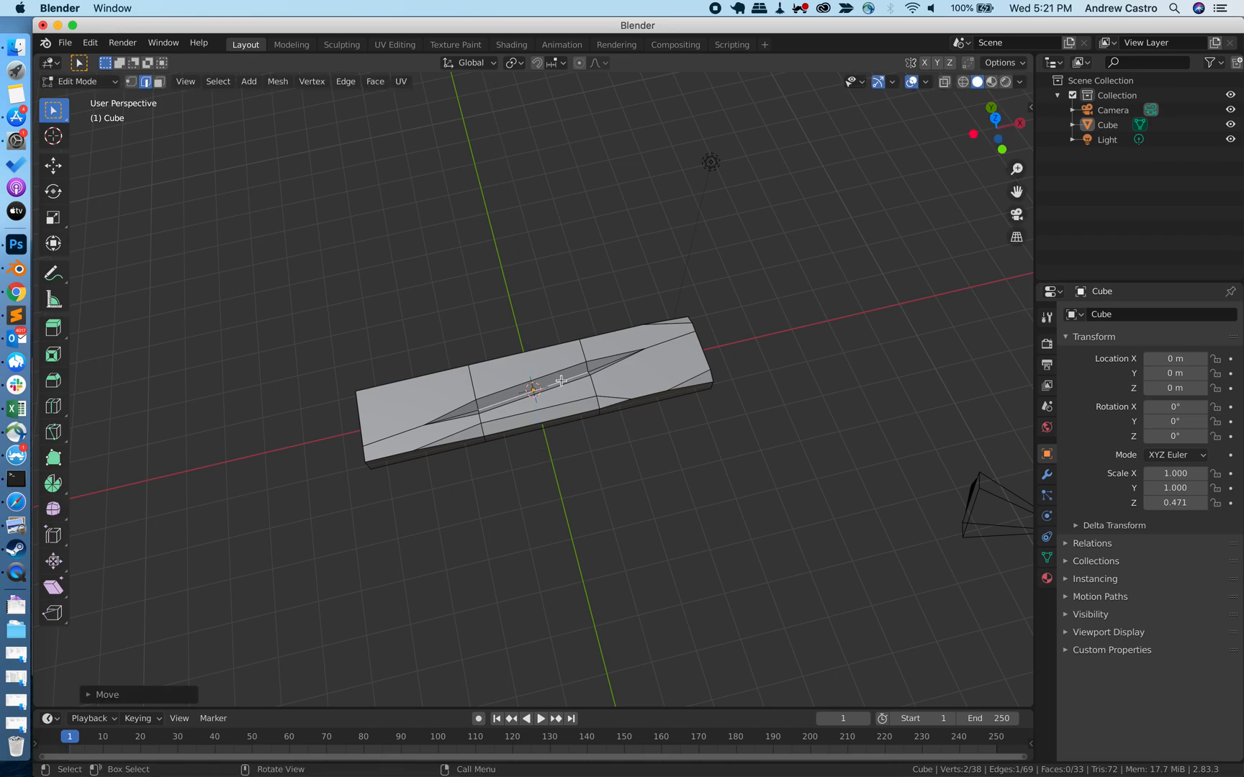
Examine the sunken groove in the block's top face from several angles, including from the opposite side.
{"action": "scroll", "coordinate": [561, 381], "scroll_direction": "right", "scroll_amount": 5}
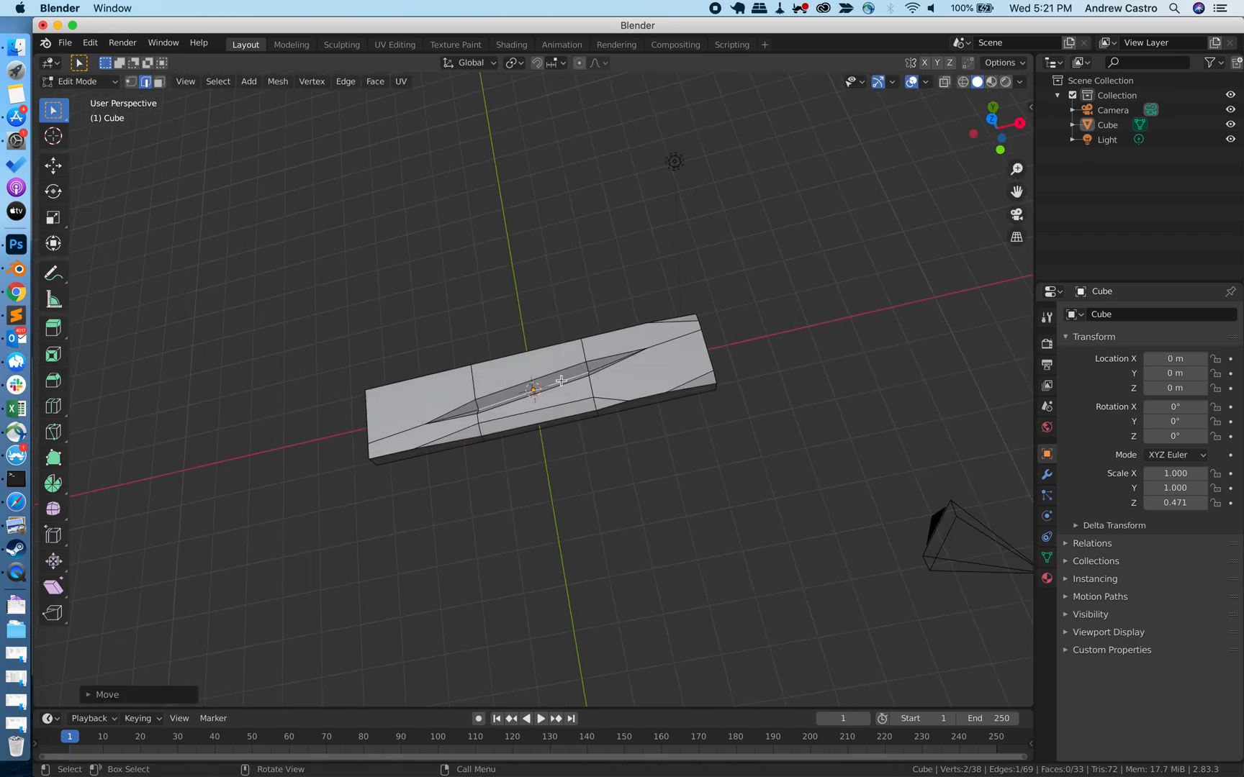
{"action": "scroll", "coordinate": [561, 381], "scroll_direction": "down", "scroll_amount": 5}
{"action": "scroll", "coordinate": [561, 380], "scroll_direction": "right", "scroll_amount": 10}
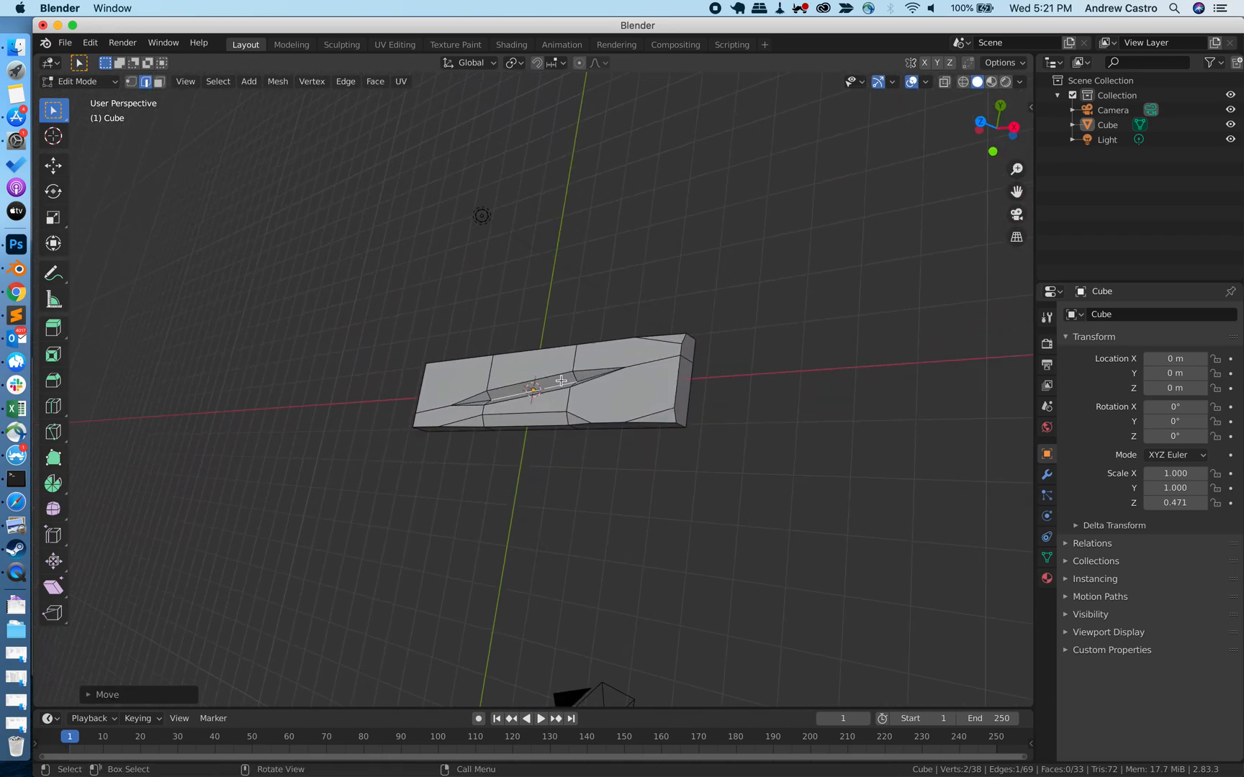
{"action": "scroll", "coordinate": [561, 380], "scroll_direction": "right", "scroll_amount": 10}
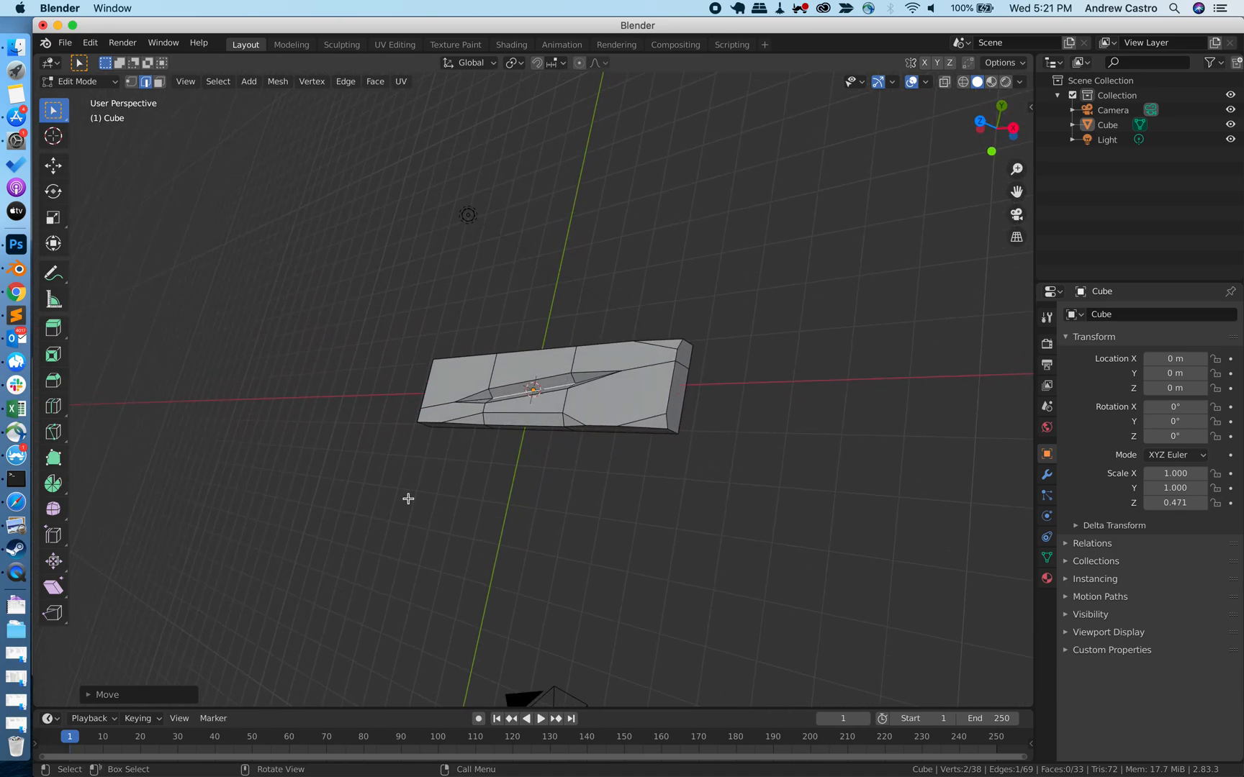
{"action": "scroll", "coordinate": [321, 597], "scroll_direction": "down", "scroll_amount": 5}
{"action": "scroll", "coordinate": [321, 597], "scroll_direction": "right", "scroll_amount": 5}
{"action": "scroll", "coordinate": [321, 598], "scroll_direction": "right", "scroll_amount": 10}
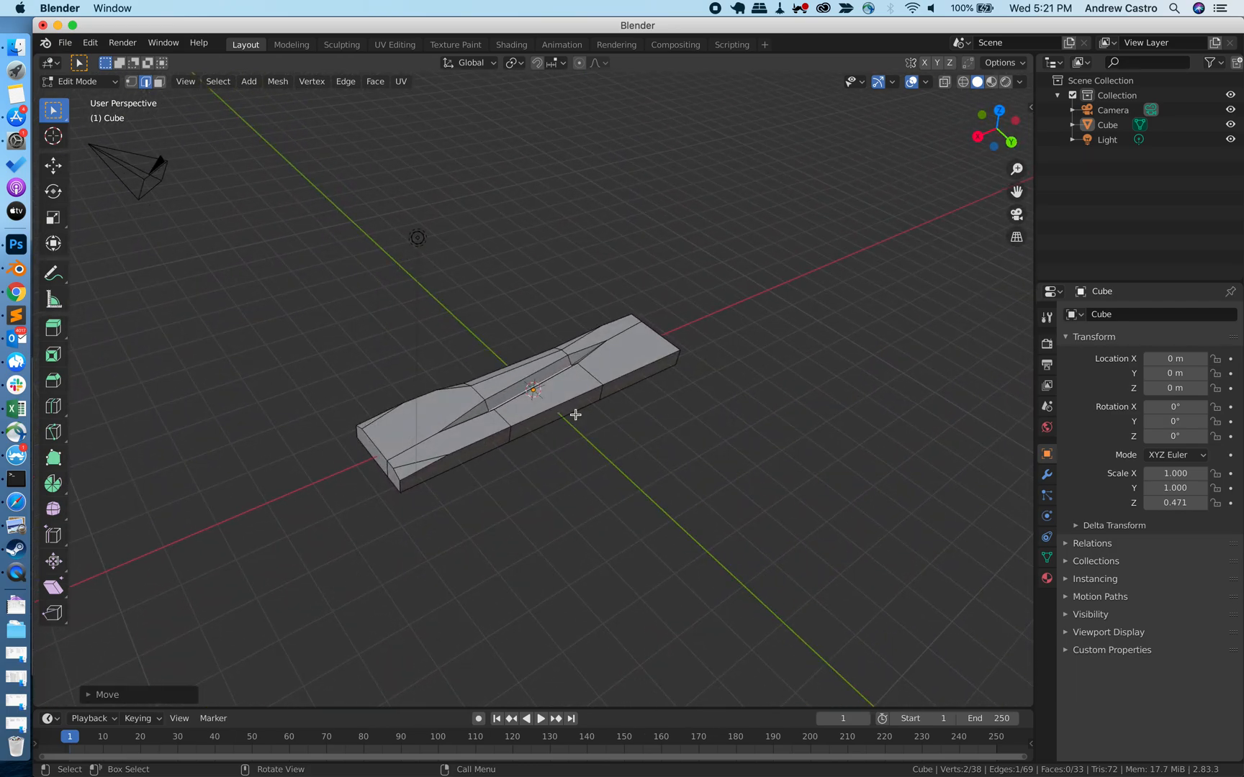
{"action": "scroll", "coordinate": [574, 429], "scroll_direction": "right", "scroll_amount": 10}
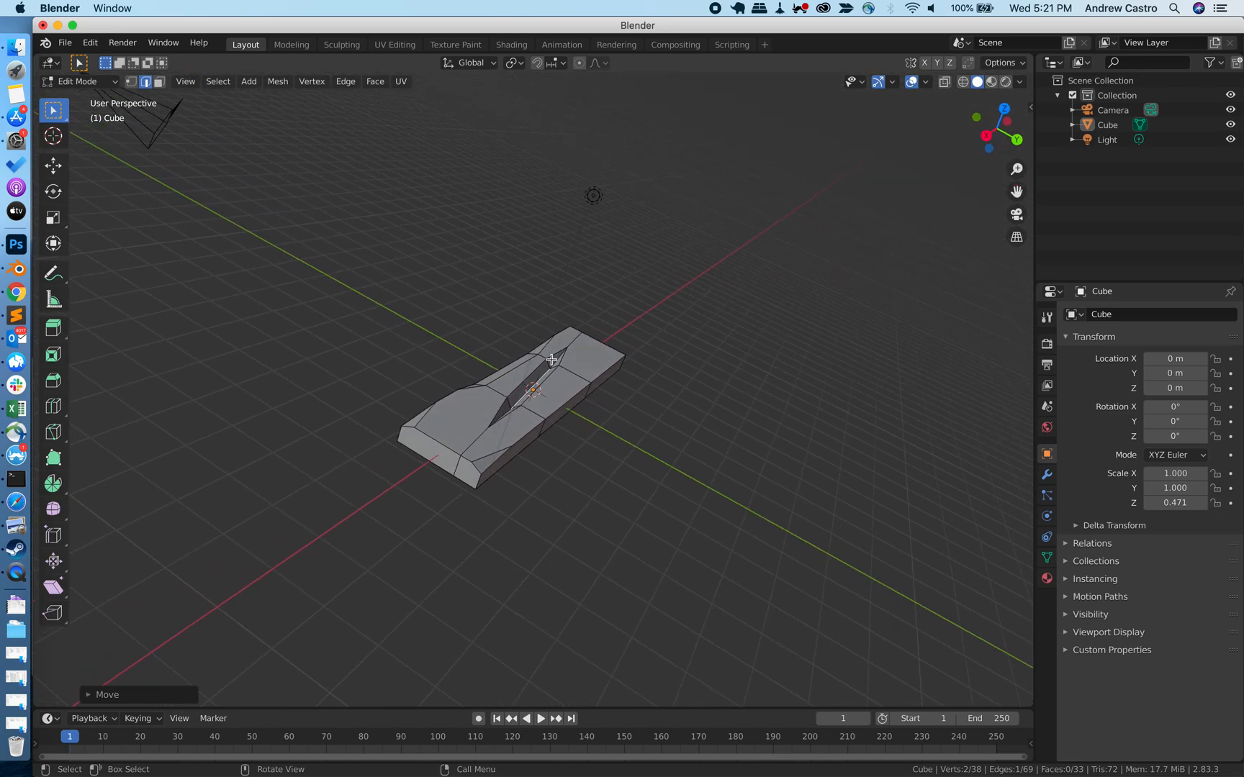